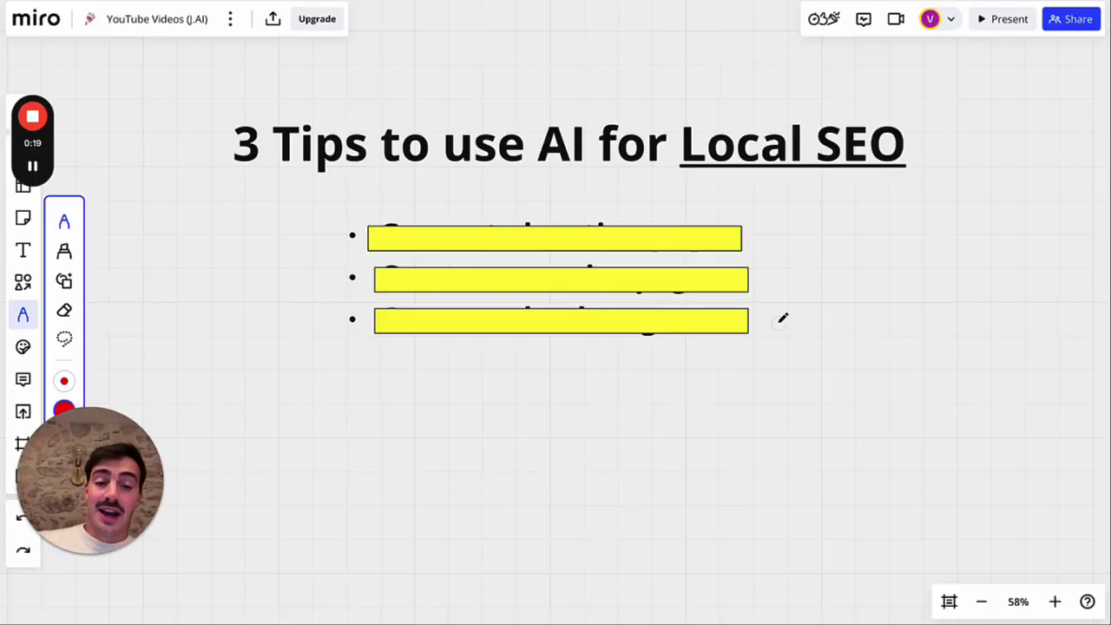
- Place a red dot right of each of the three covered tips, then return to selecting
click(785, 240)
click(785, 276)
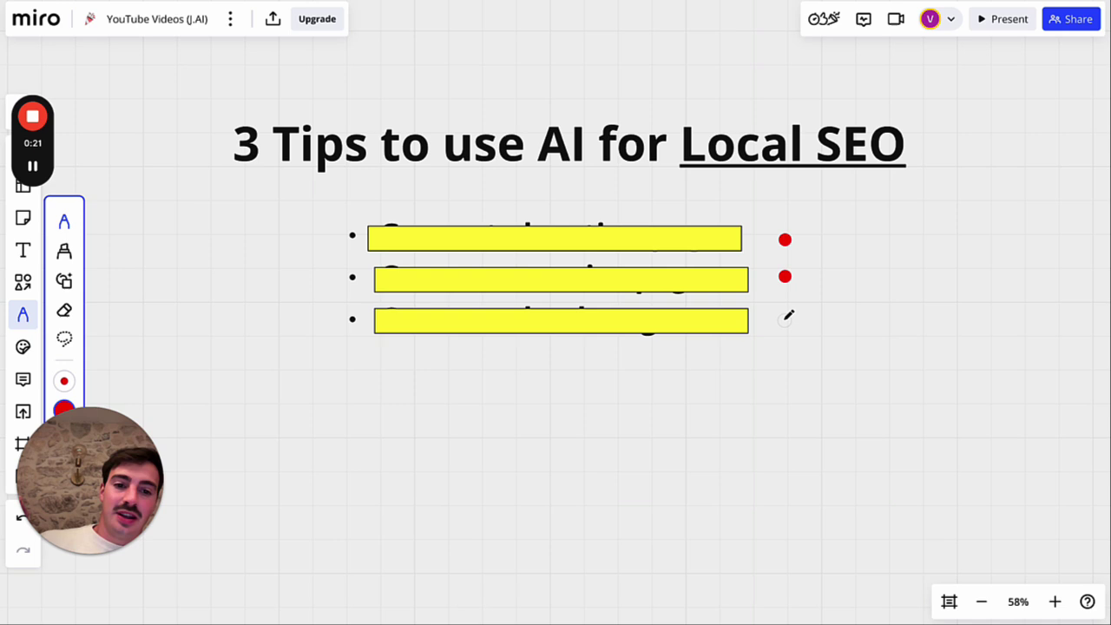
click(785, 320)
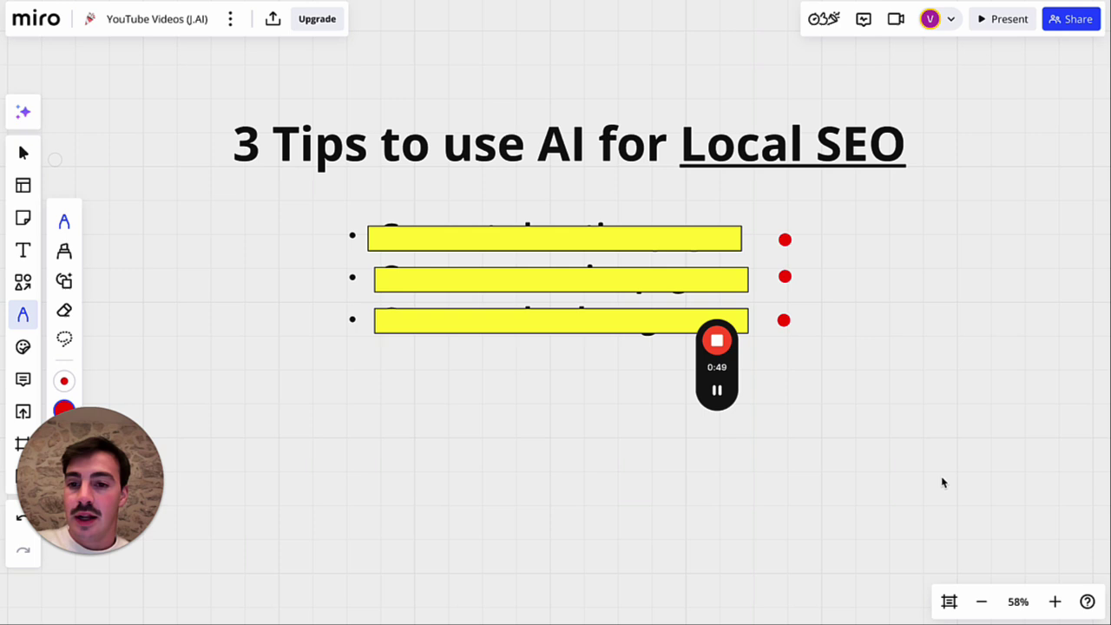
click(24, 153)
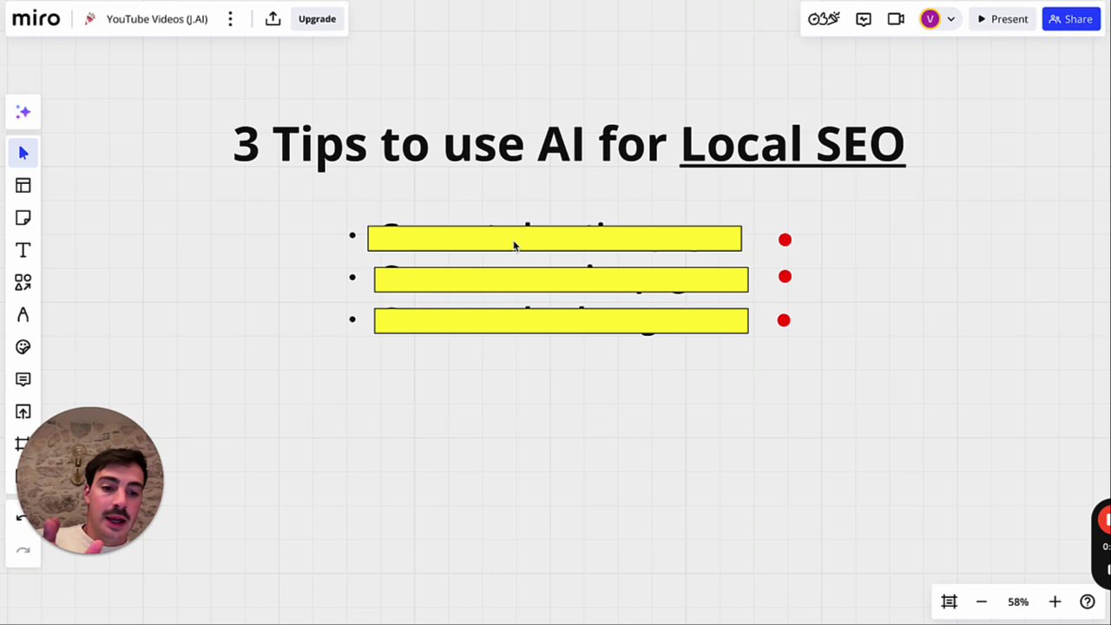
- Delete the first yellow cover to reveal 'Generate location pages' and draw a red line from it
click(514, 246)
key(Delete)
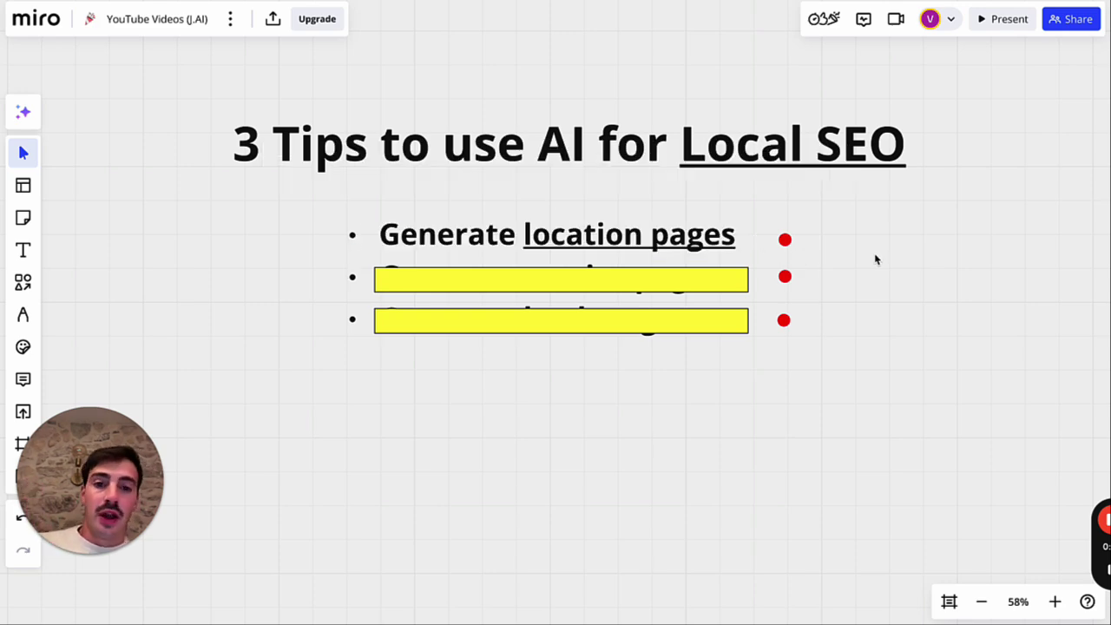
click(23, 314)
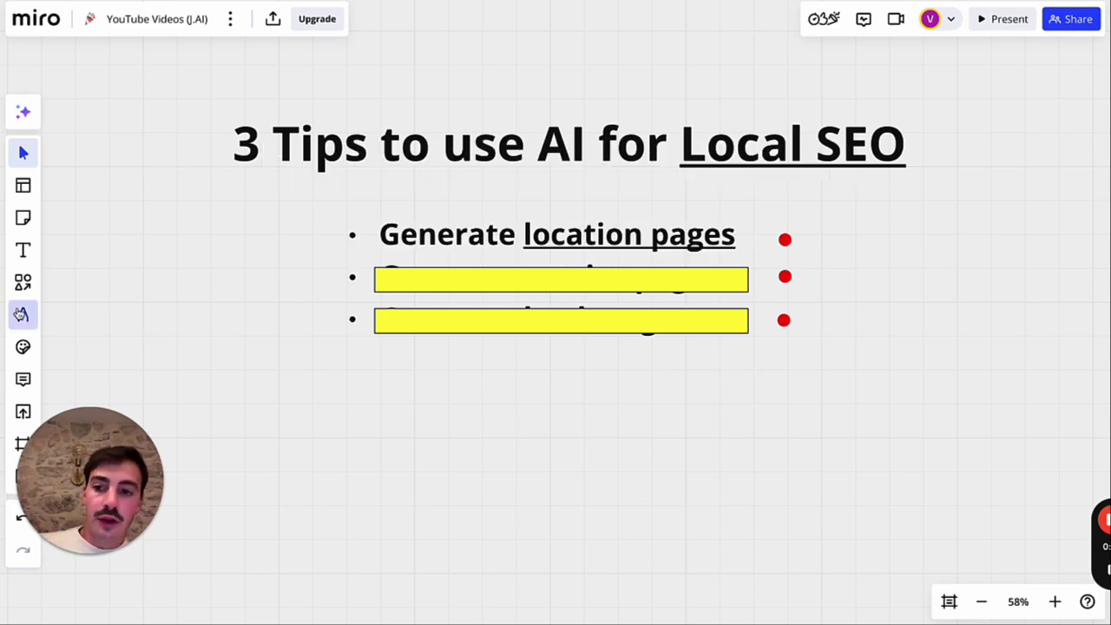
scroll(554, 314, down, 4)
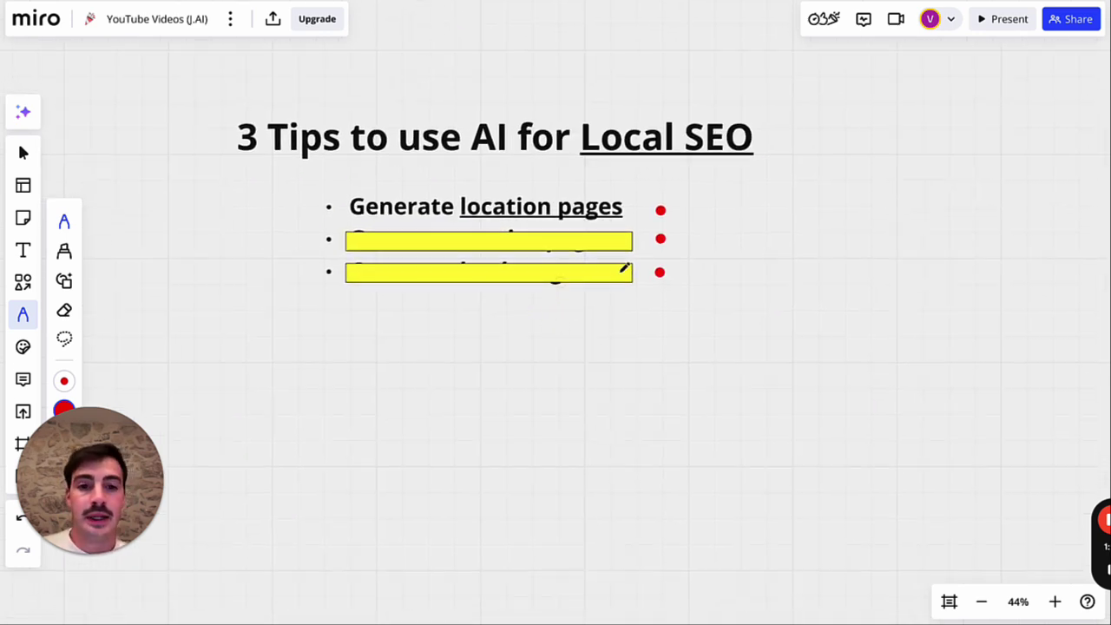
drag(674, 209, 777, 209)
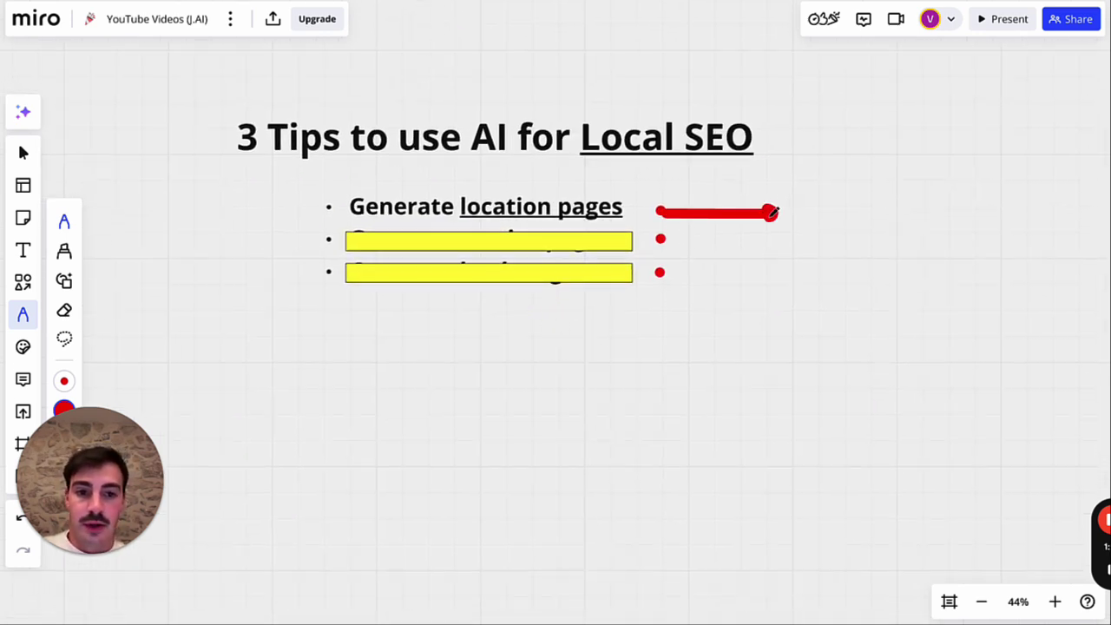
scroll(768, 208, right, 5)
- Add a text note reading 'plumber, dentist, plastic surgeon, lawyer...' at the end of the red line
key(t)
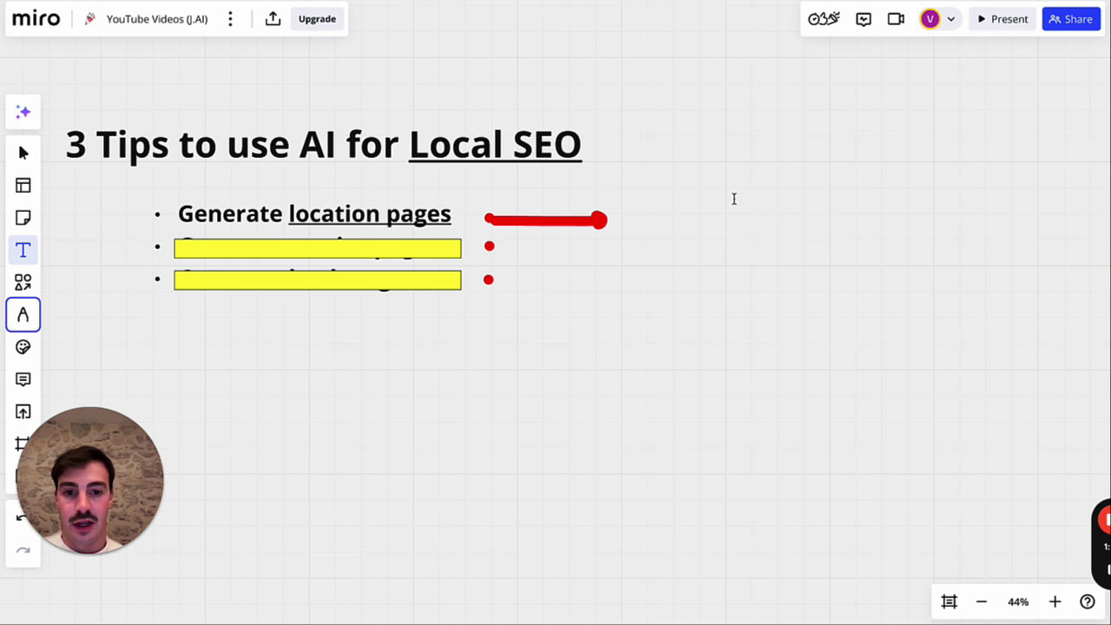
click(734, 199)
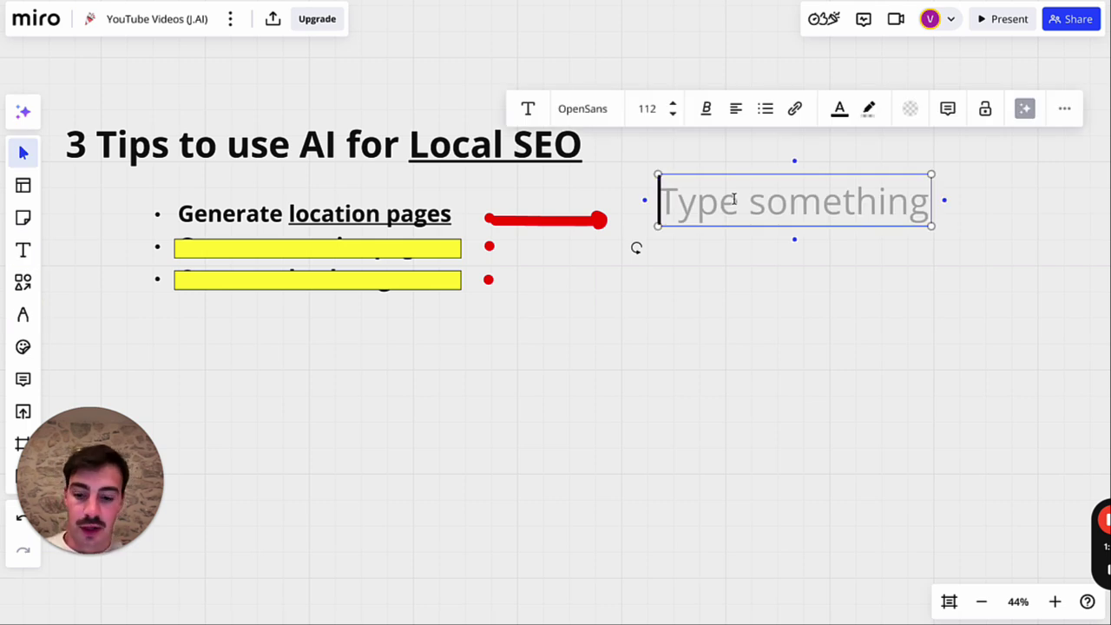
text(plumber, dentist)
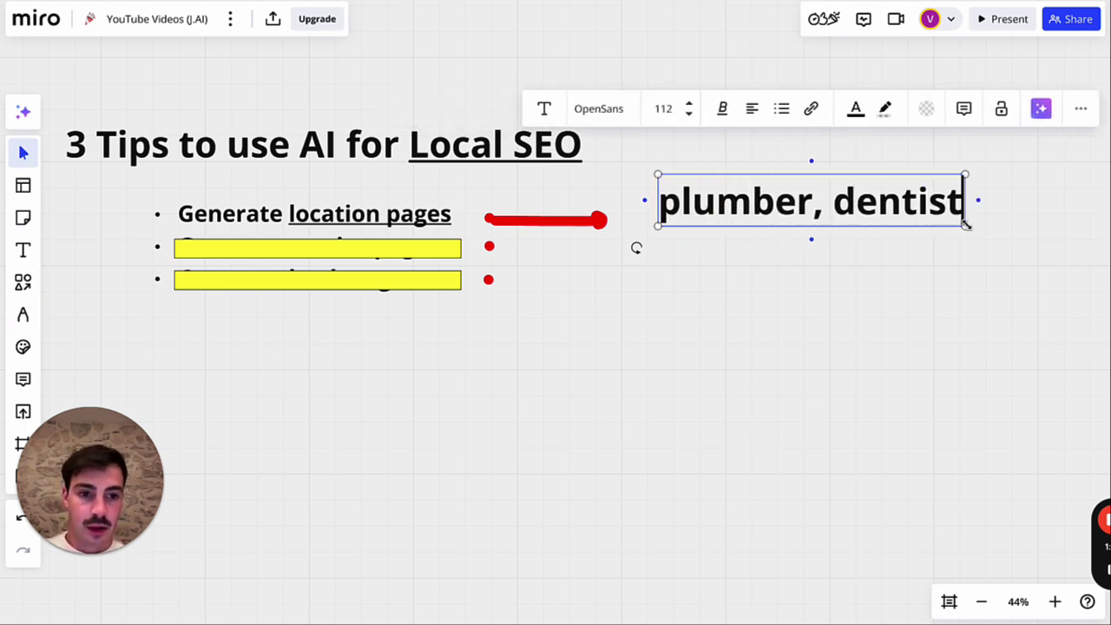
drag(967, 226, 811, 226)
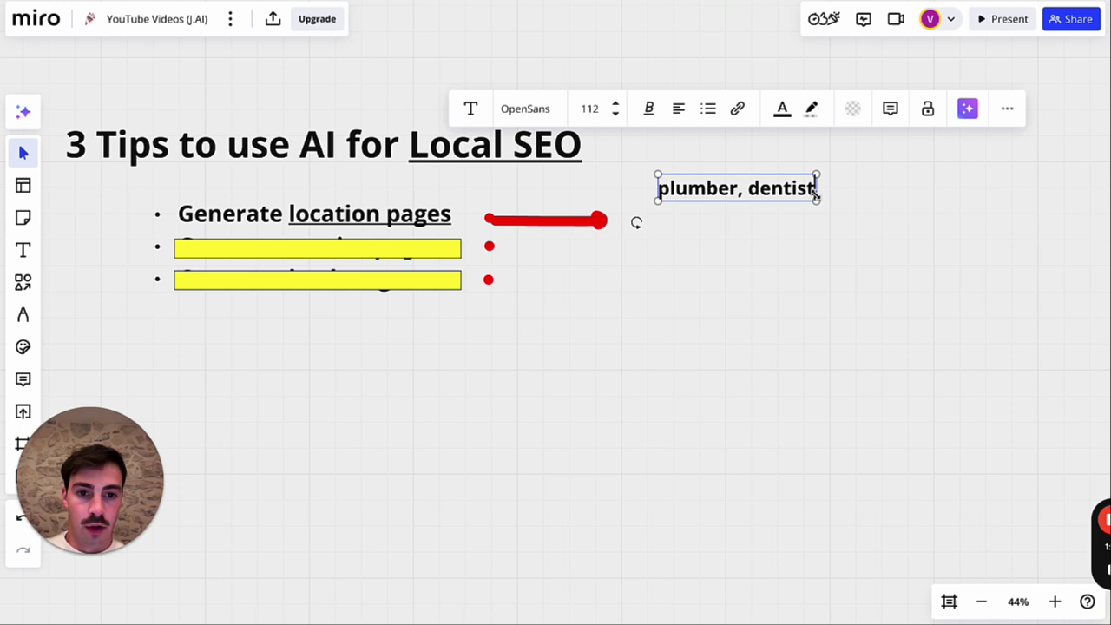
text(, plastic surgen)
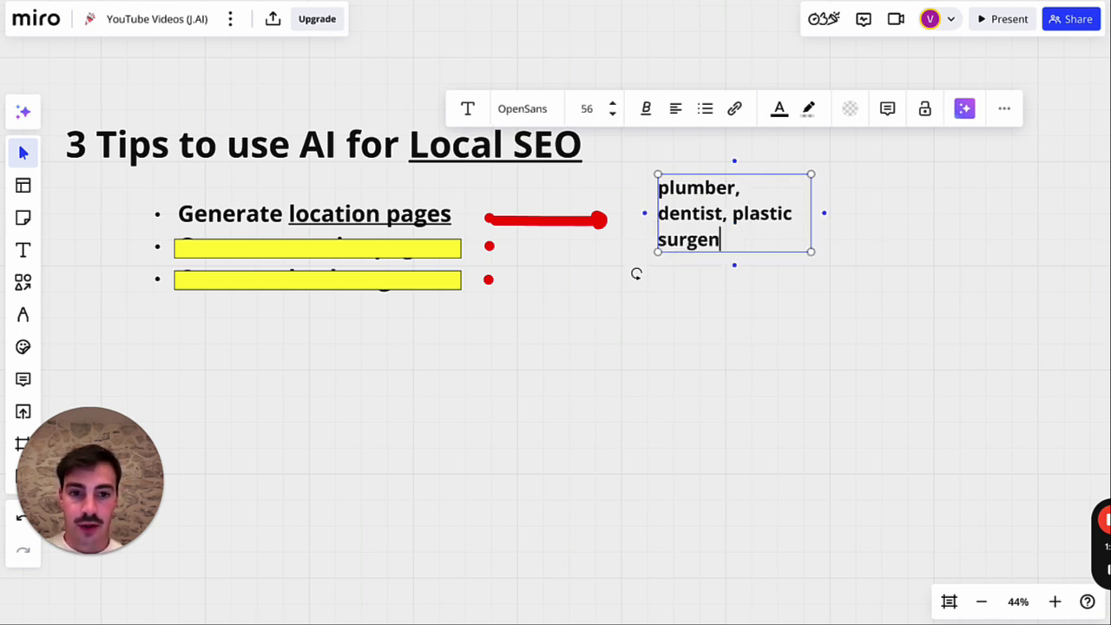
key(BackSpace)
text(on)
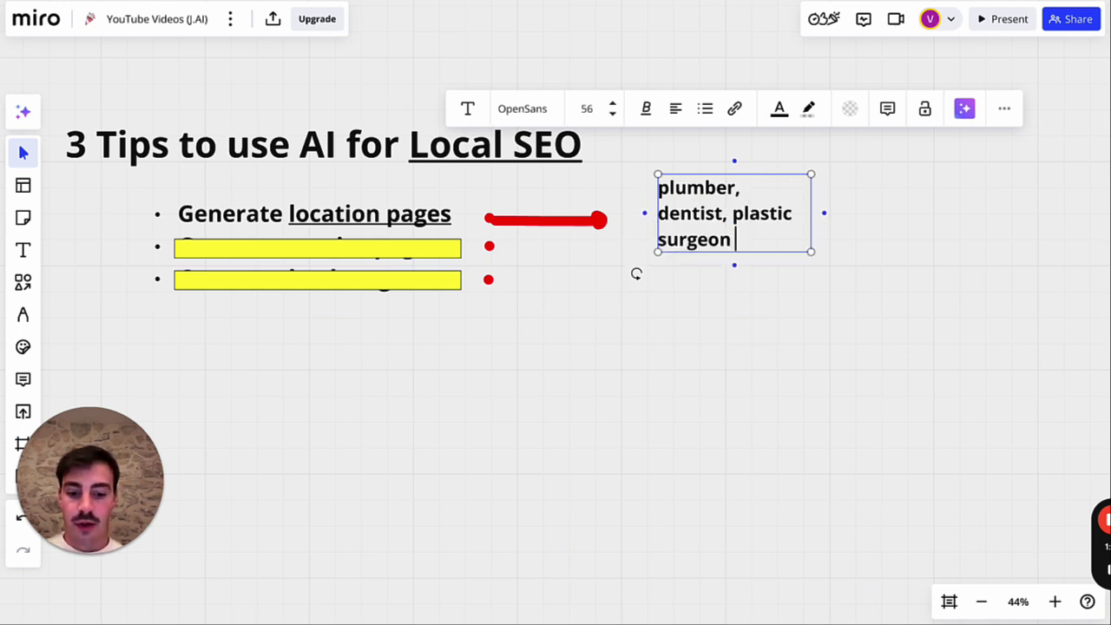
text(, lawyer)
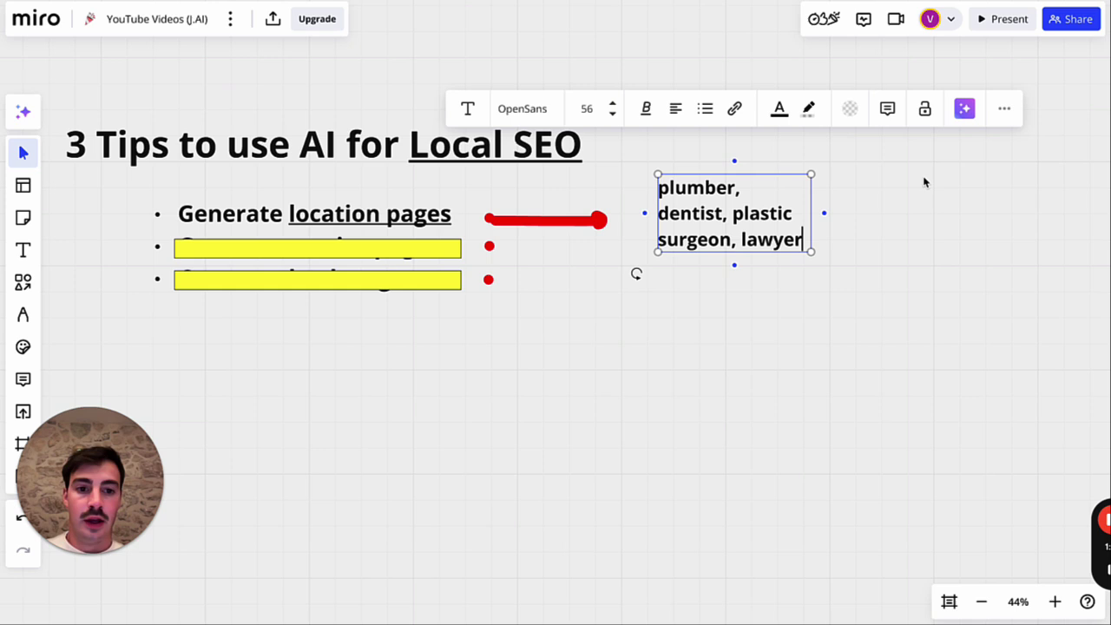
drag(812, 205, 1067, 204)
text(...)
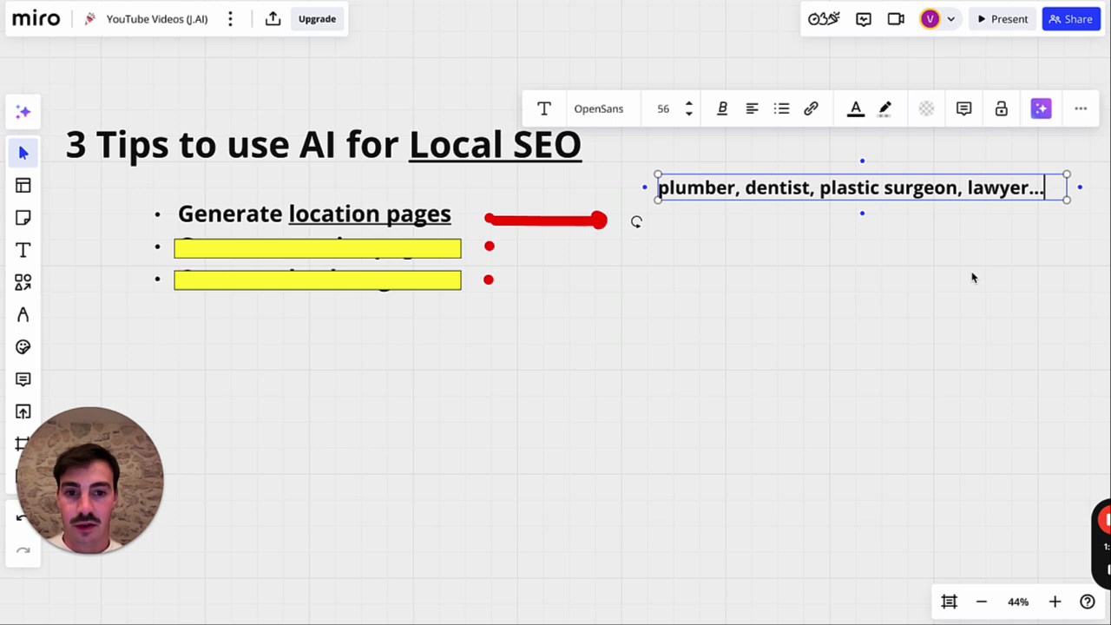
- Underline plumber and dentist in red and draw red strokes above each of the four professions
click(933, 257)
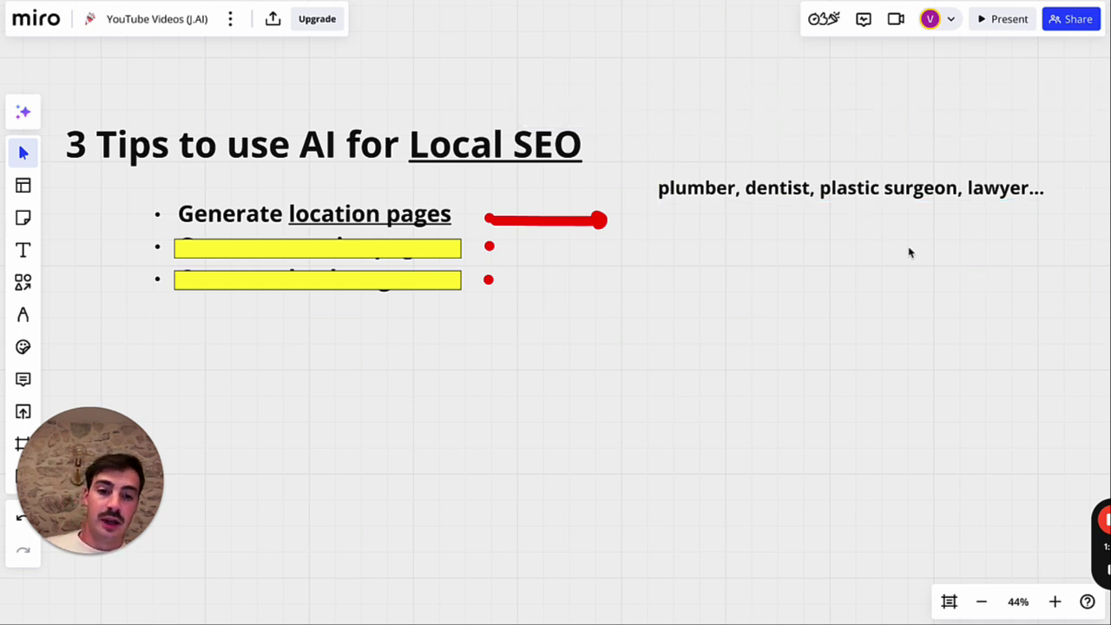
key(p)
drag(654, 207, 709, 206)
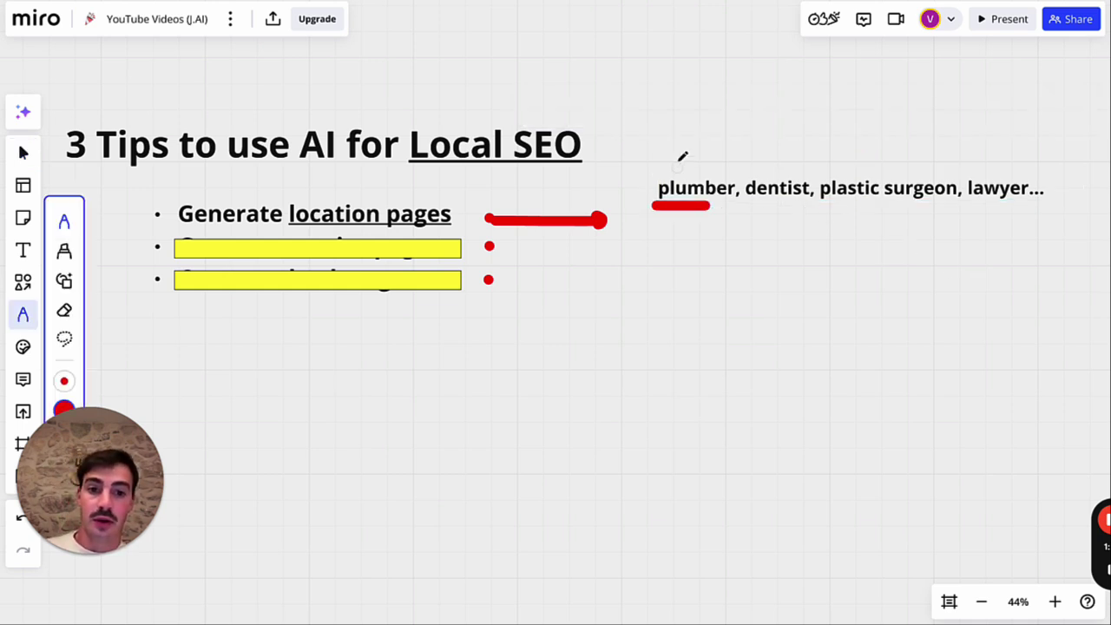
drag(675, 168, 731, 113)
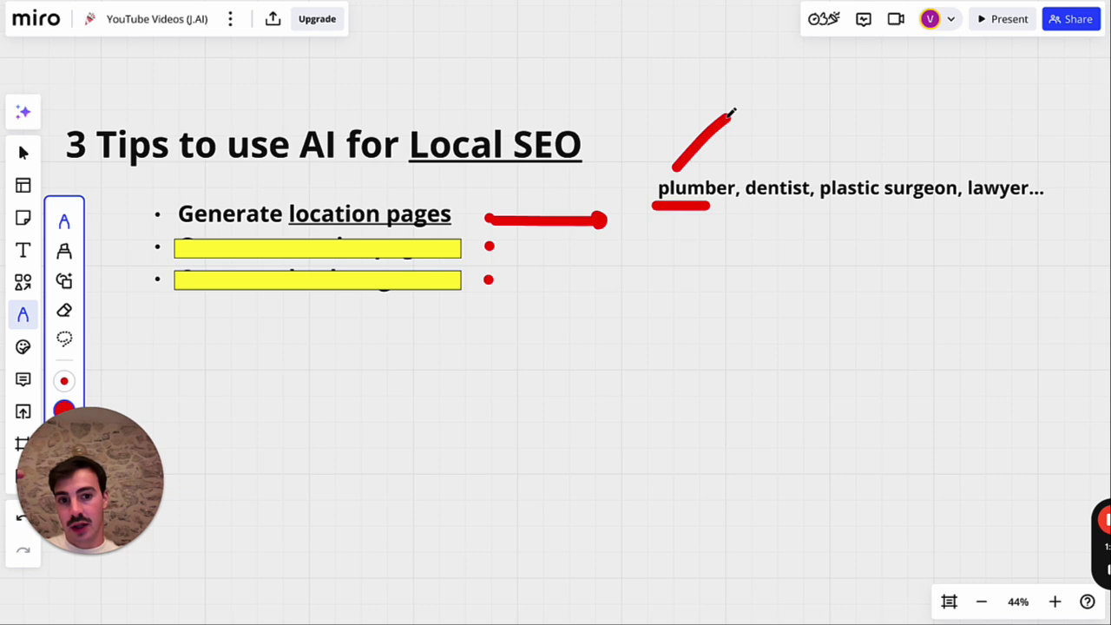
drag(750, 208, 798, 207)
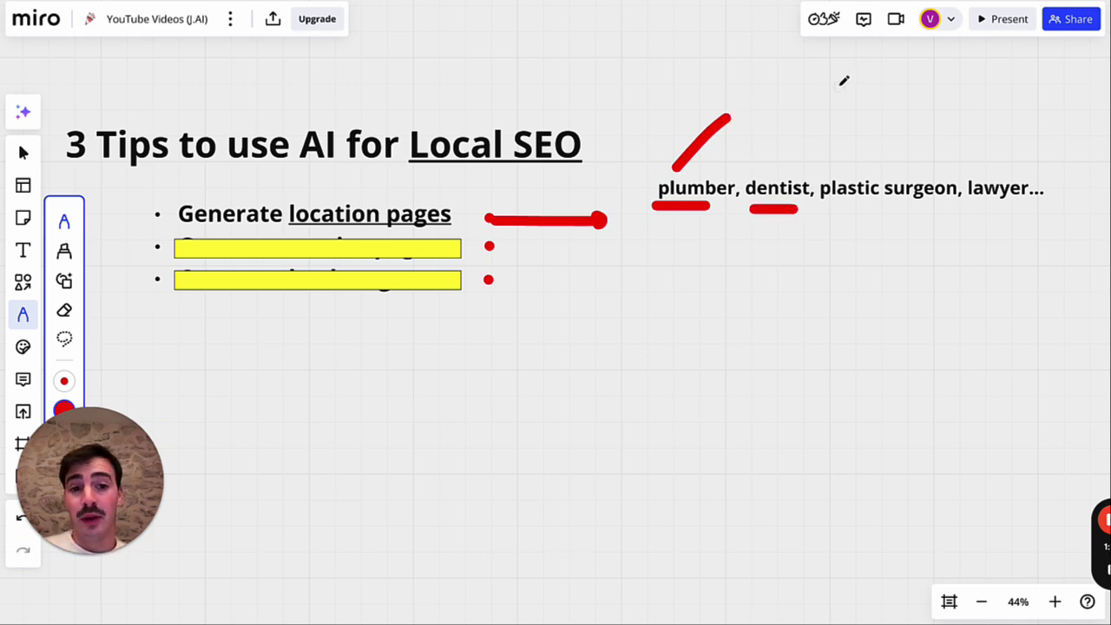
mouse_move(843, 79)
mouse_down()
mouse_move(780, 159)
mouse_move(795, 163)
mouse_up()
drag(912, 87, 873, 170)
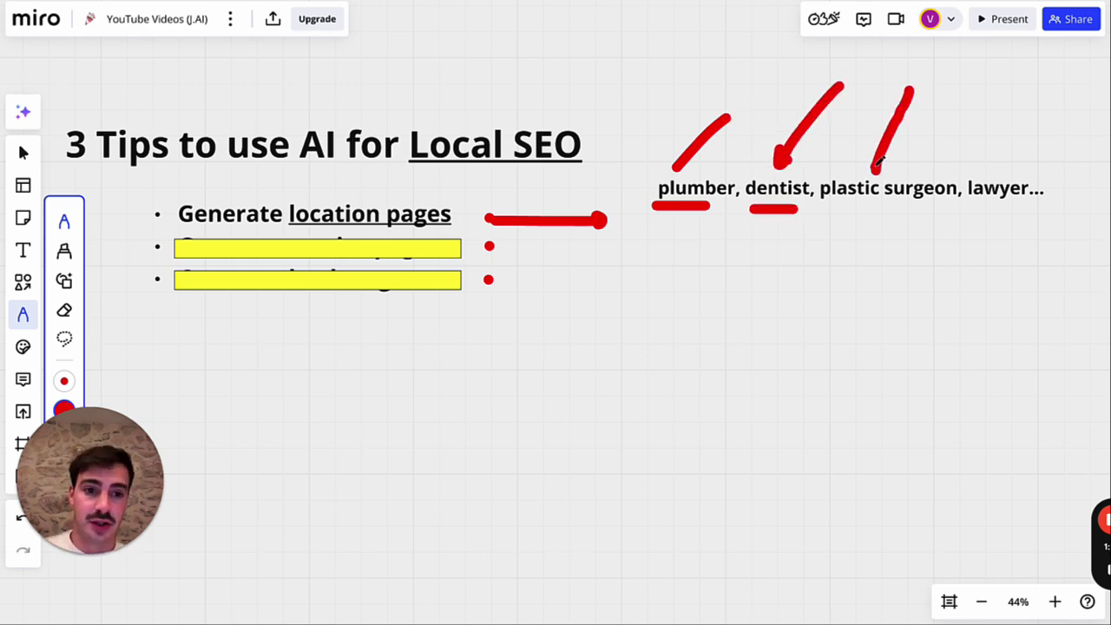
drag(1020, 99, 992, 164)
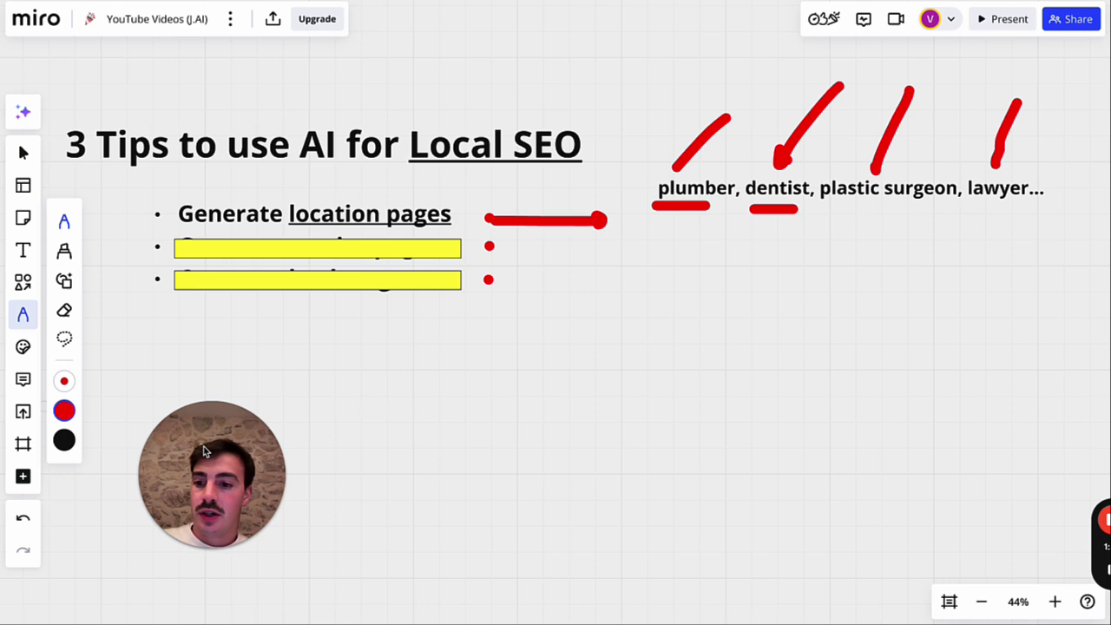
- Thin the pen, sketch short red lines below the list, and underline lawyer... and plastic surgeon
click(64, 411)
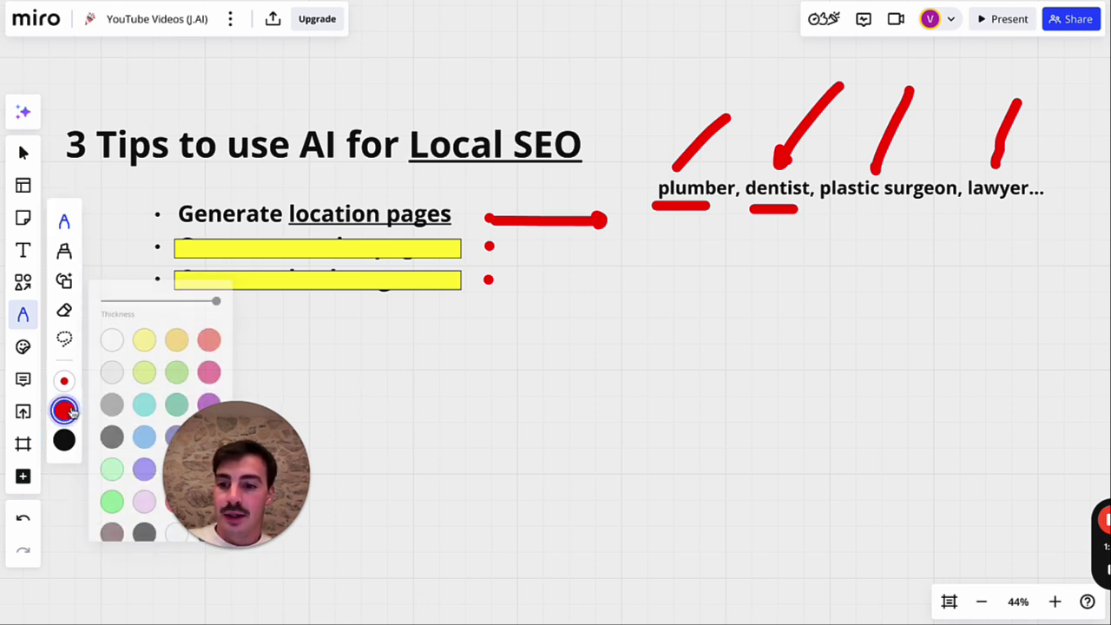
drag(208, 301, 146, 302)
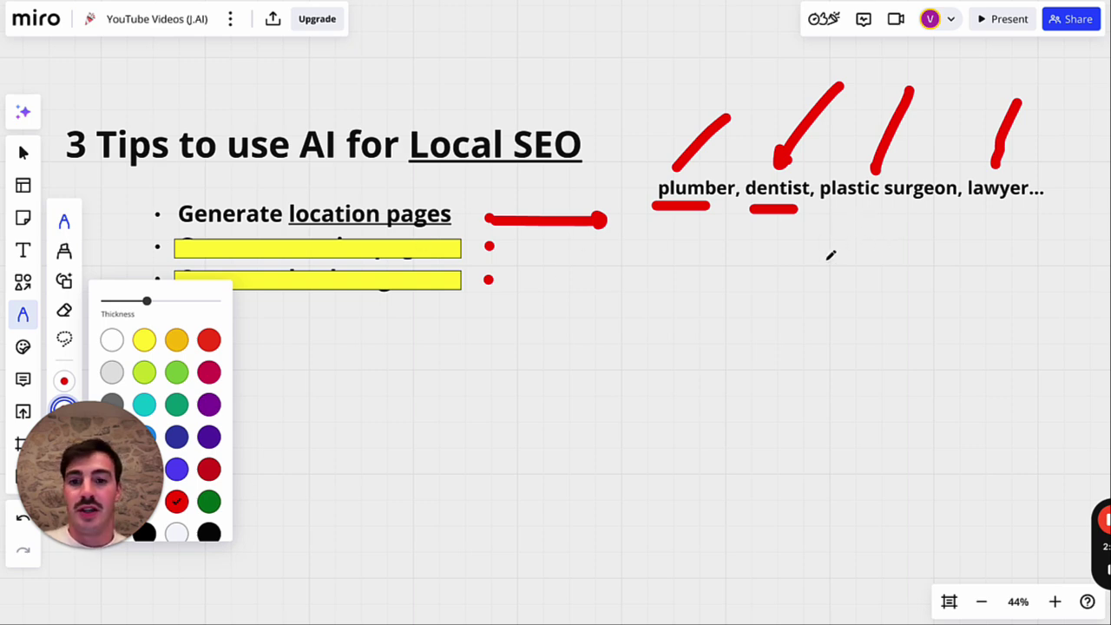
mouse_move(894, 261)
mouse_down()
mouse_move(818, 261)
mouse_move(889, 285)
mouse_up()
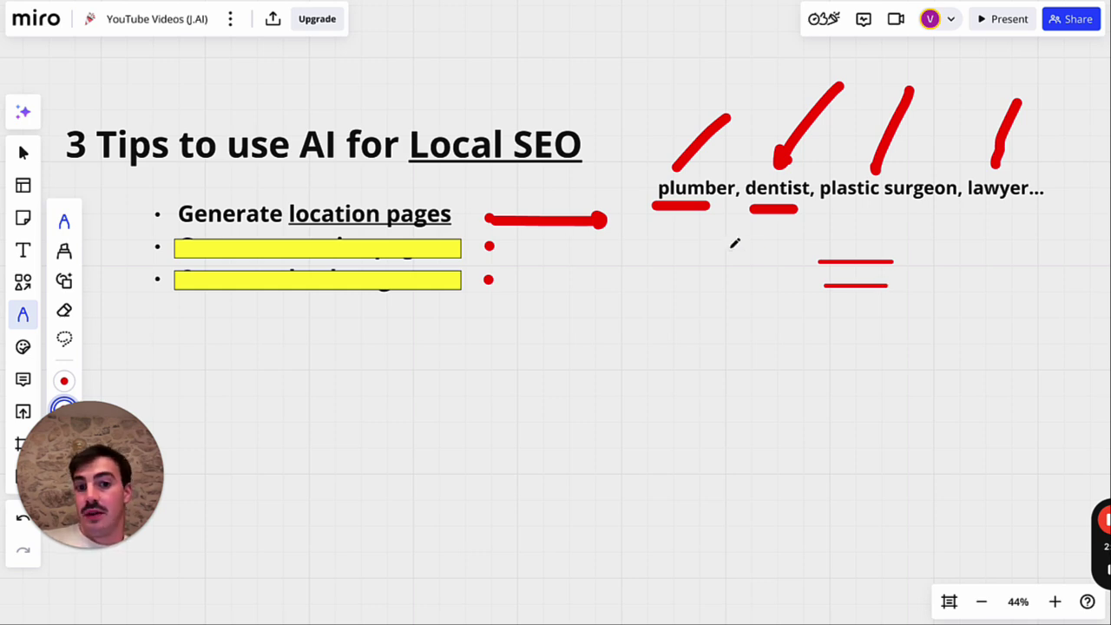
mouse_move(651, 252)
mouse_down()
mouse_move(685, 252)
mouse_move(708, 294)
mouse_move(680, 310)
mouse_move(705, 322)
mouse_up()
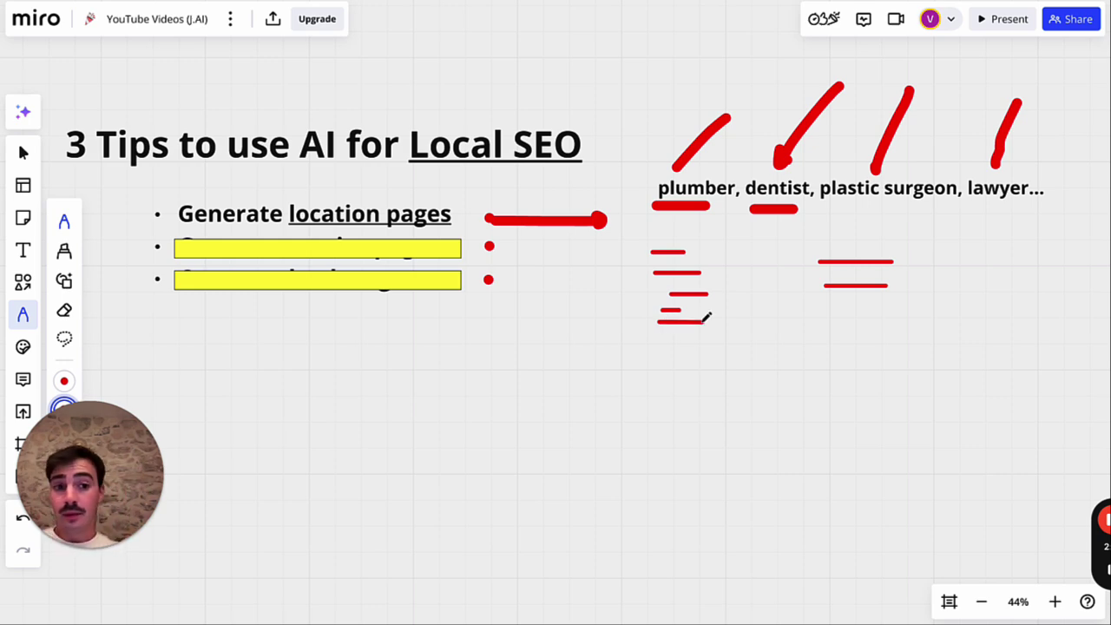
drag(973, 211, 1057, 211)
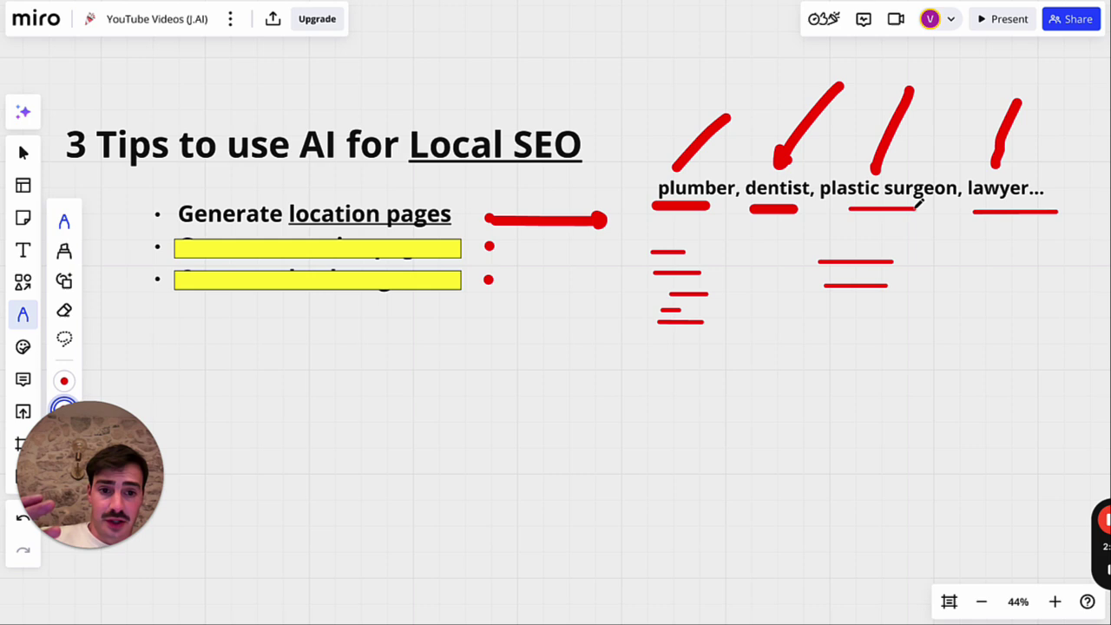
drag(849, 209, 916, 209)
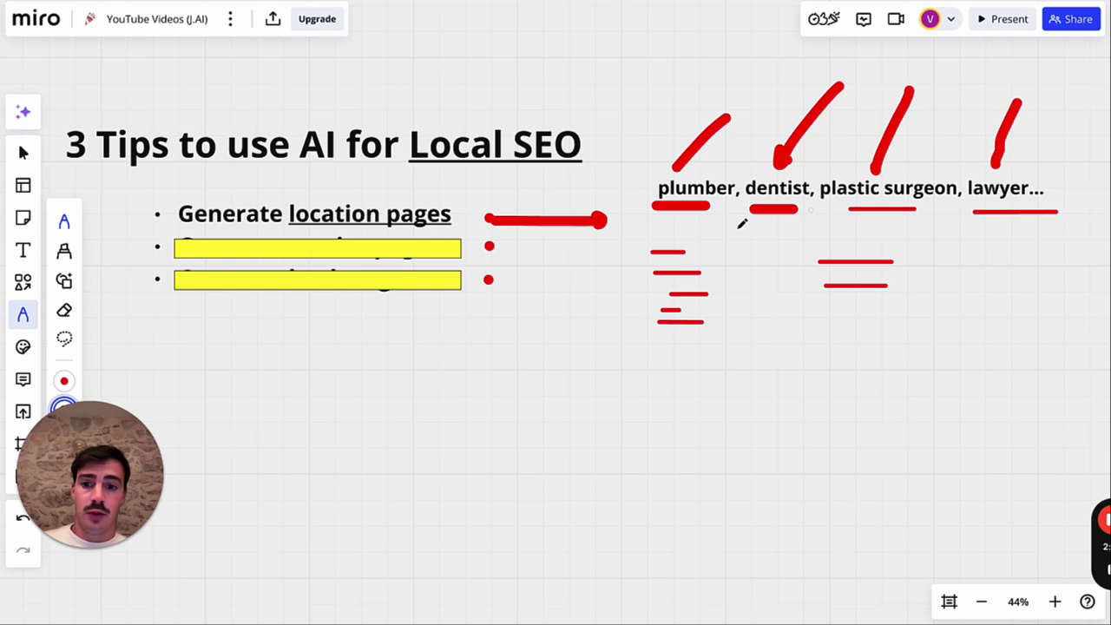
scroll(233, 221, left, 1)
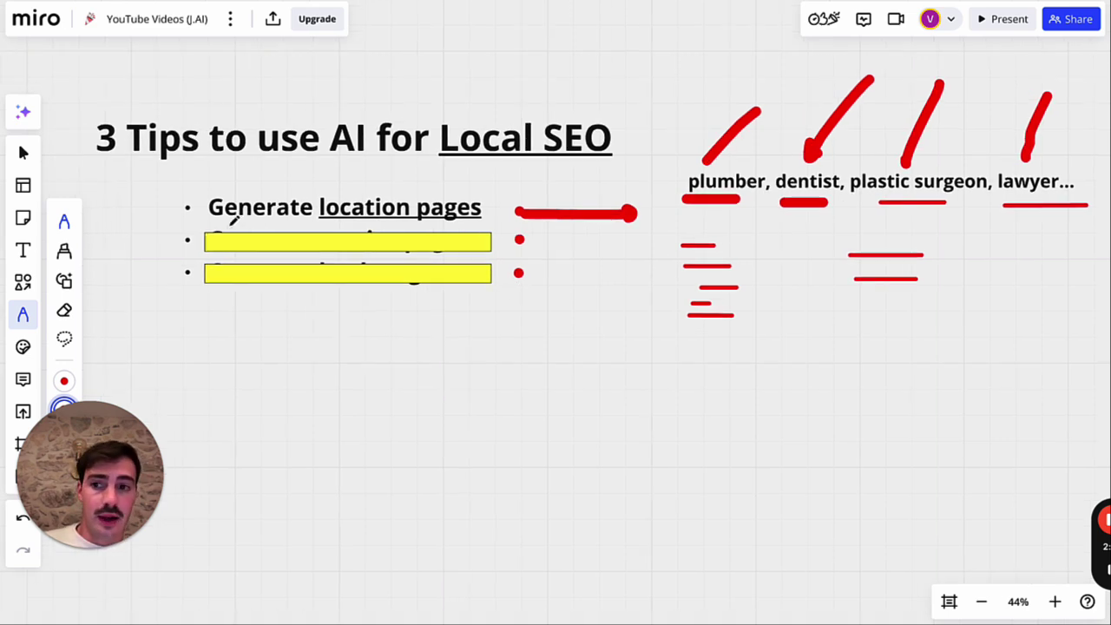
- Create a new page named 'Plumer: Location page Dallas', fixing the 'LOcation' capitalisation
click(23, 152)
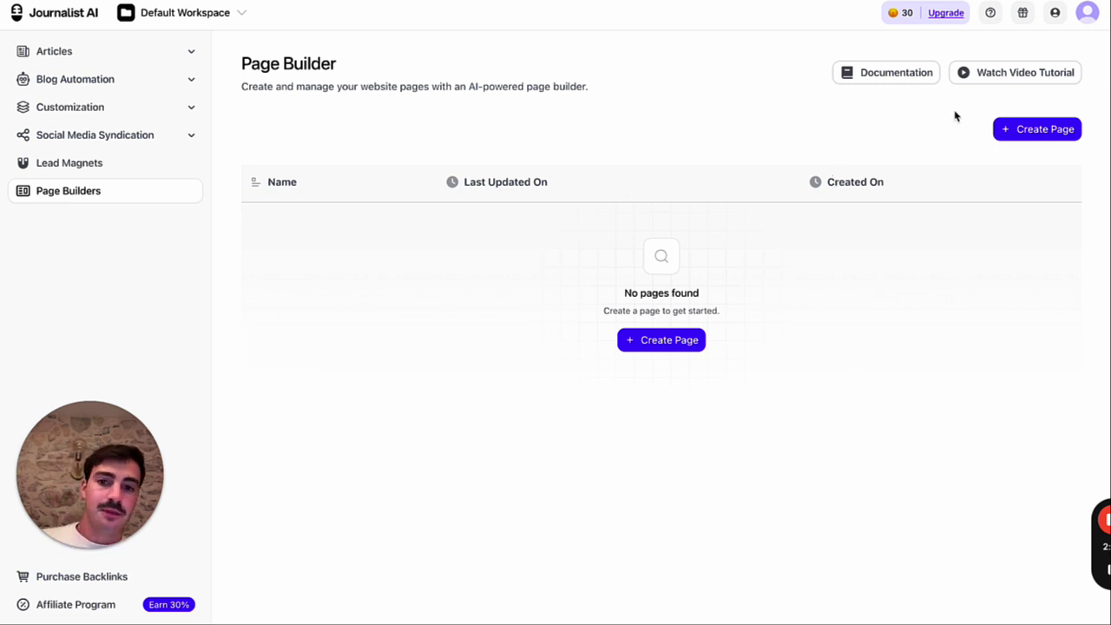
click(683, 342)
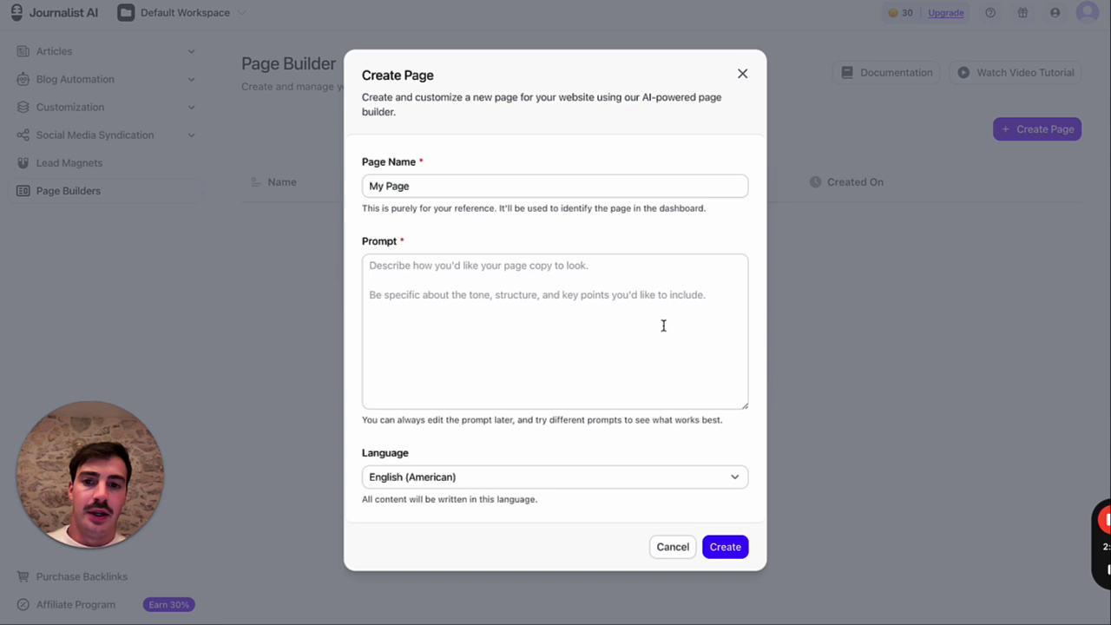
triple_click(501, 195)
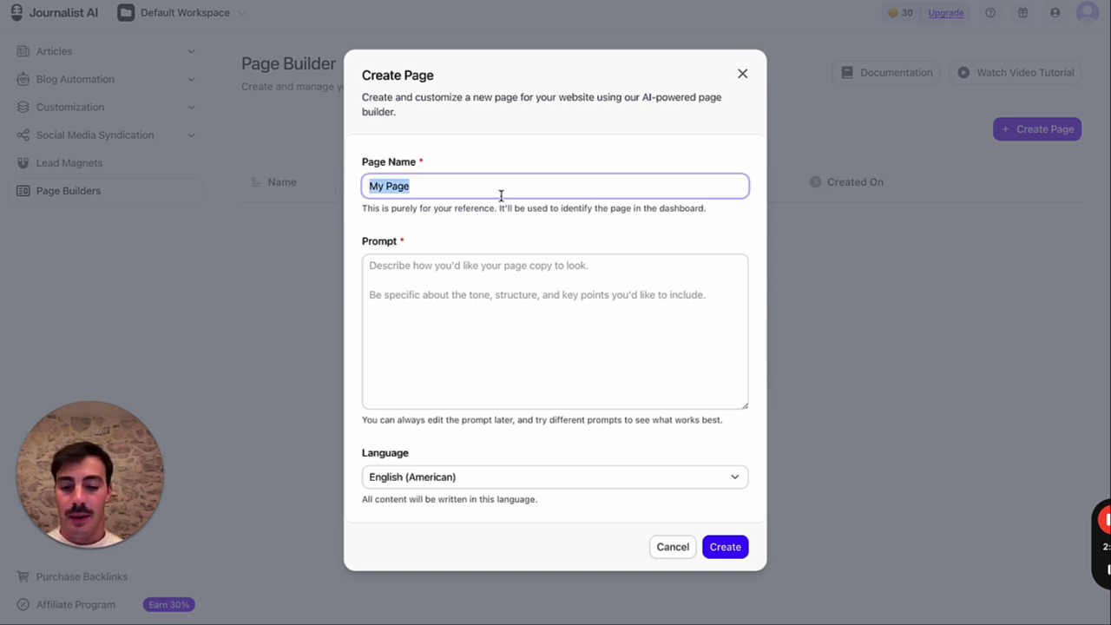
text(Plumer)
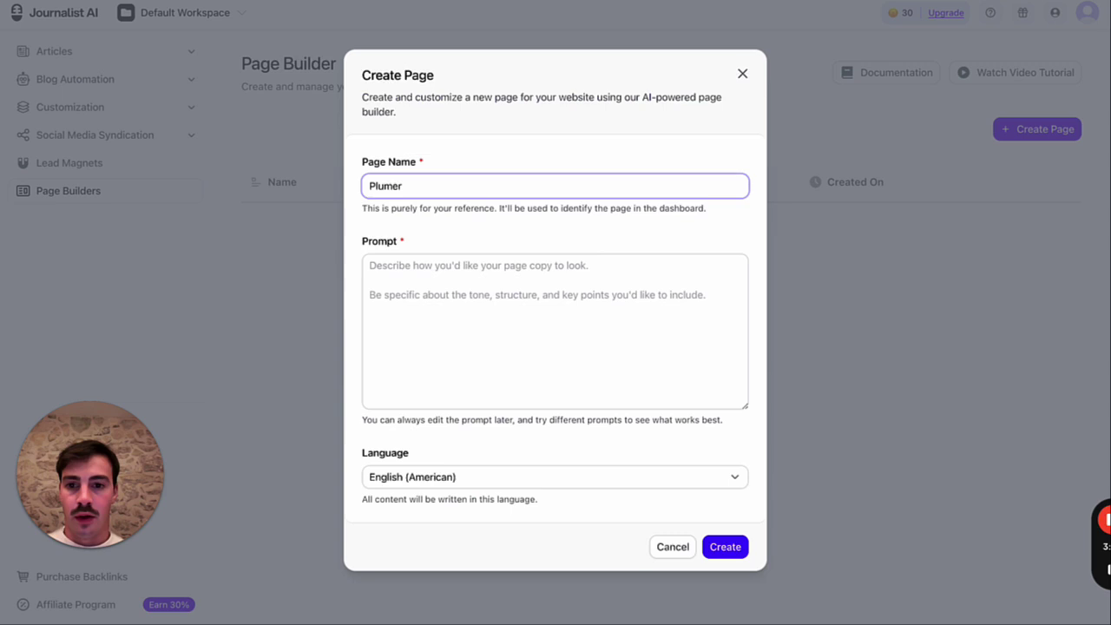
text(: LOcation page )
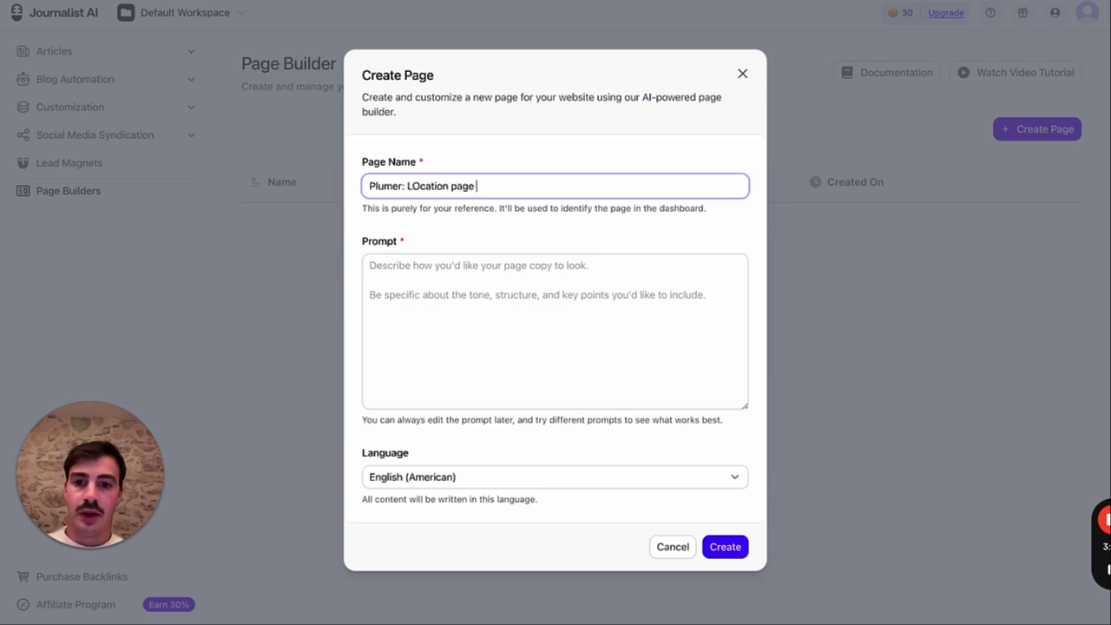
text(Dallas)
click(420, 186)
key(BackSpace)
text(o)
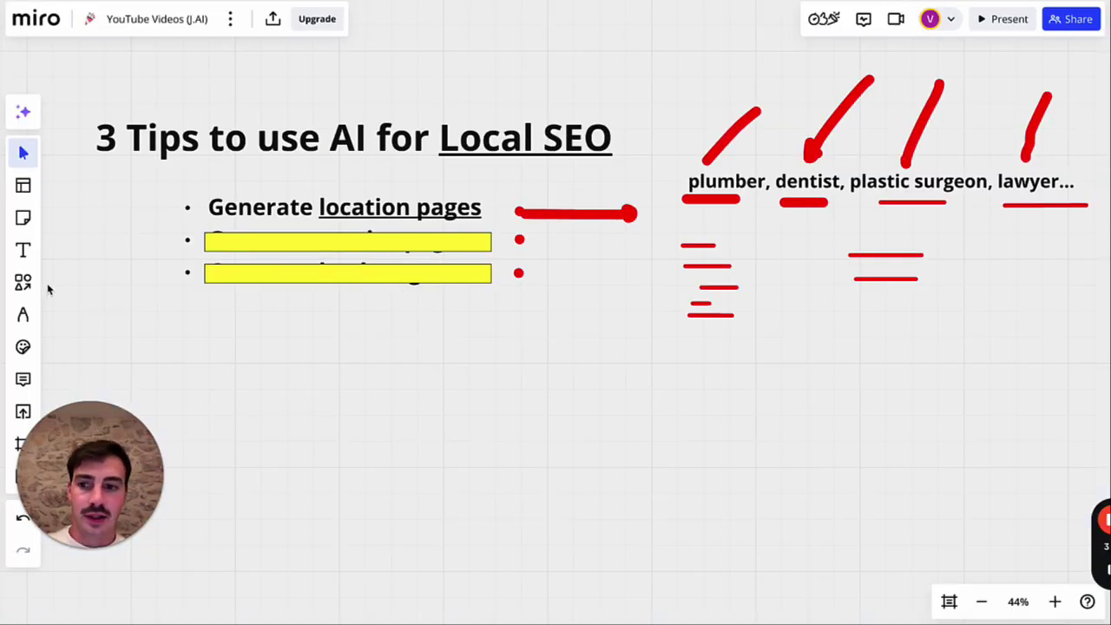
- Draw a large red loop below the short red lines with a red T inside it
key(ctrl+shift+d)
click(1074, 196)
key(p)
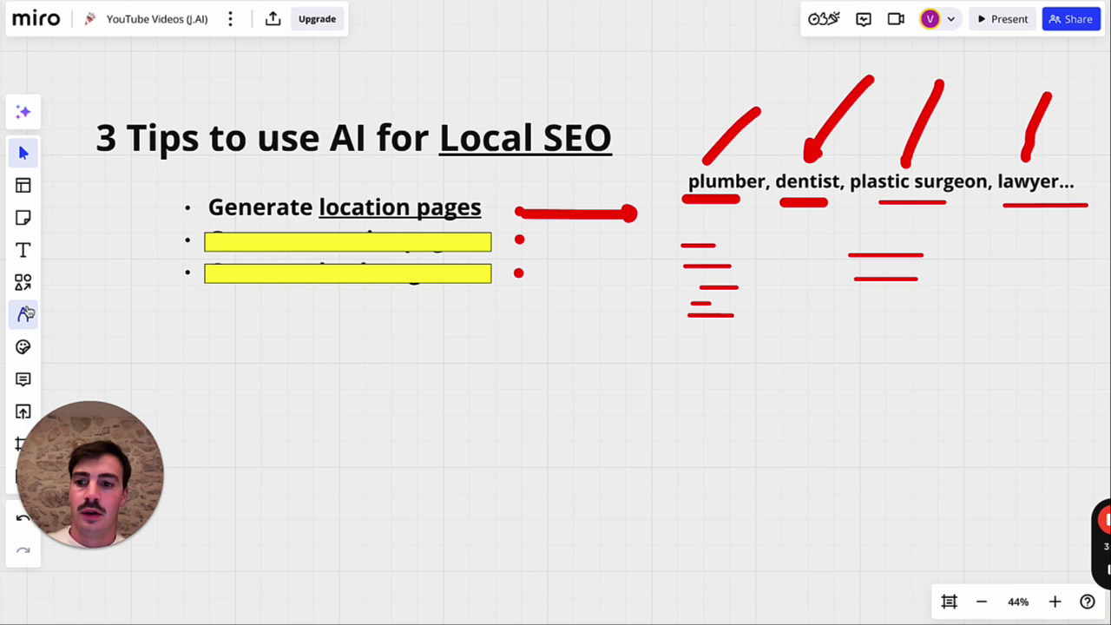
mouse_move(732, 345)
mouse_down()
mouse_move(741, 494)
mouse_move(923, 399)
mouse_move(721, 325)
mouse_up()
mouse_move(729, 399)
mouse_down()
mouse_move(785, 398)
mouse_move(759, 462)
mouse_up()
- Scatter a dozen red dots around the T and add two red strokes right of the loop
scroll(773, 399, down, 3)
scroll(772, 399, right, 3)
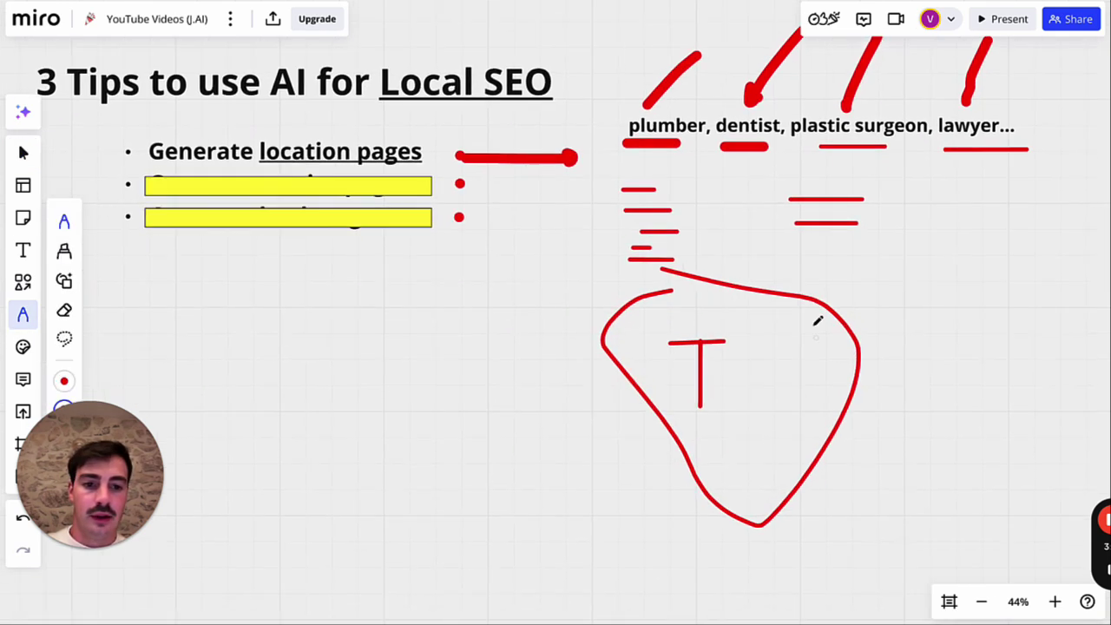
click(798, 393)
click(741, 477)
click(786, 408)
click(772, 466)
click(720, 424)
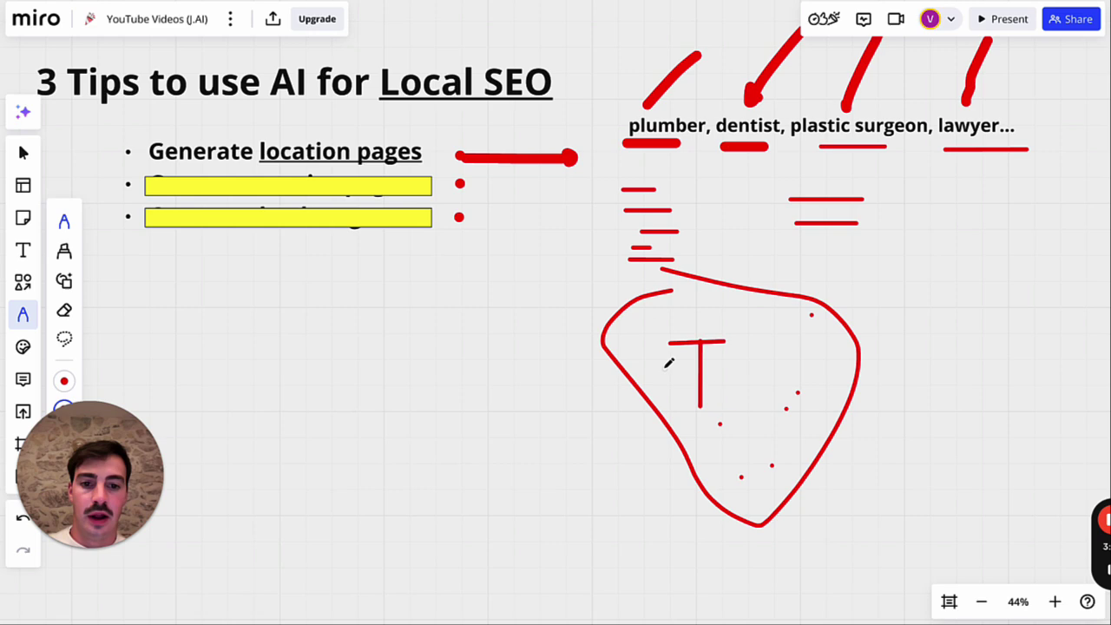
click(664, 368)
click(776, 316)
click(745, 388)
click(727, 388)
click(817, 374)
click(785, 354)
click(749, 353)
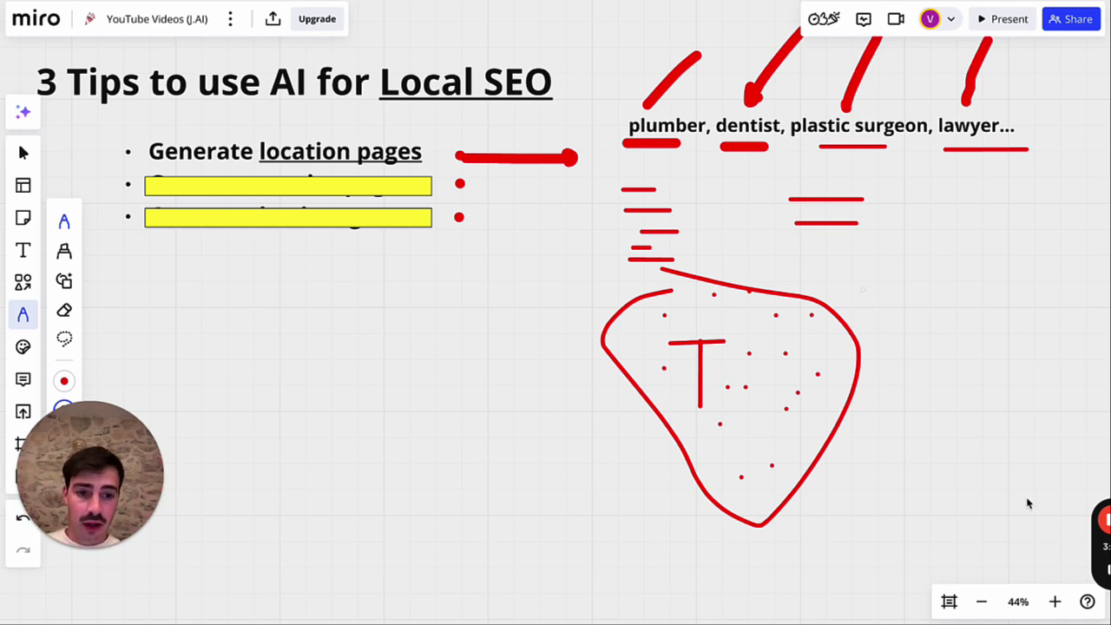
drag(862, 289, 1028, 499)
drag(1090, 293, 1077, 428)
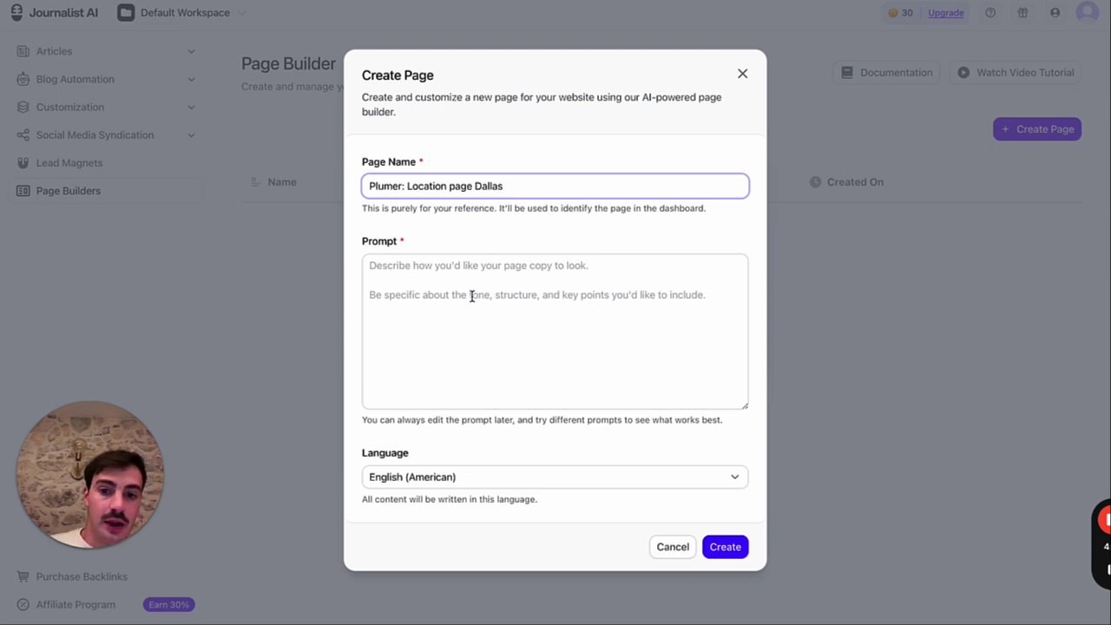
- Keep English (American) and begin the prompt: 'My company is called Kowalski's Plumbers, we're based in dallas'
click(484, 476)
click(484, 477)
click(504, 329)
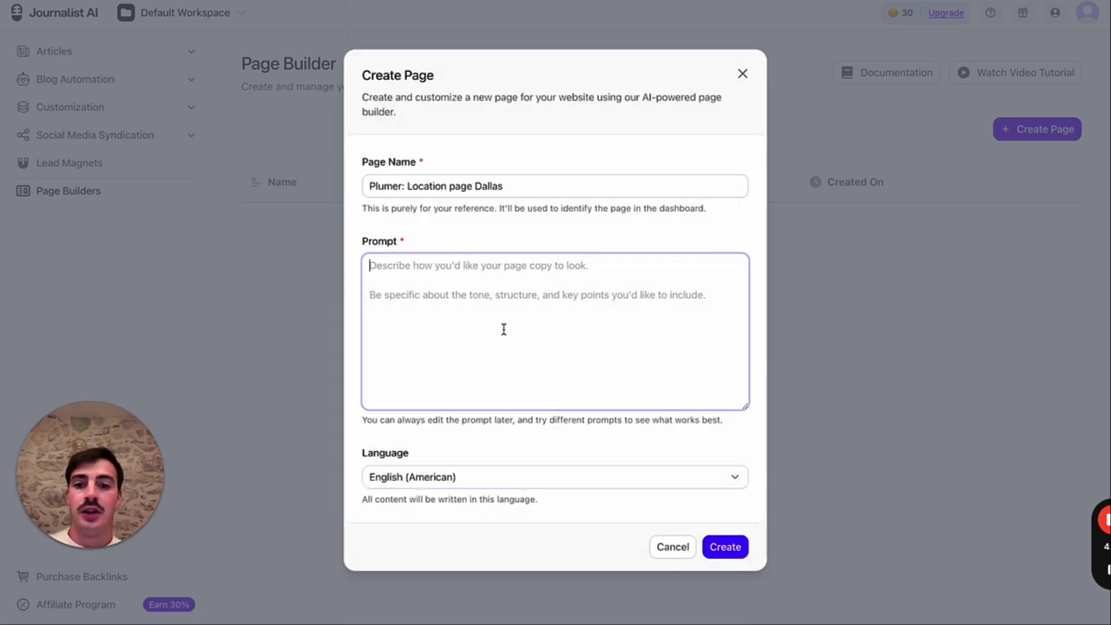
text(My c)
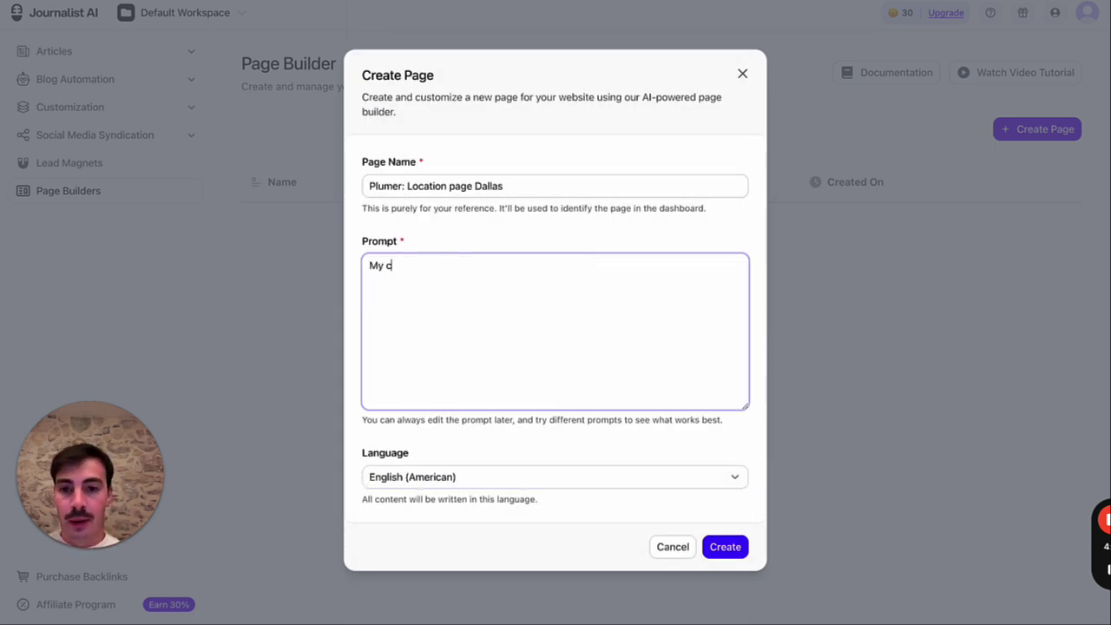
text(ompany is called Da)
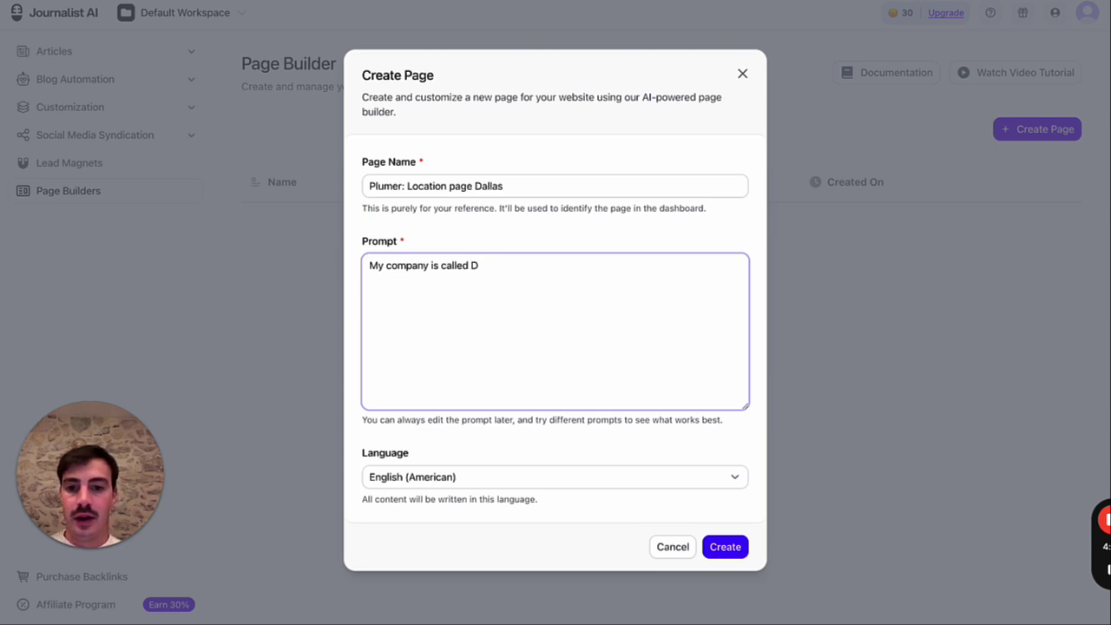
key(BackSpace)
text(Plumbe)
key(BackSpace)
key(BackSpace)
key(BackSpace)
key(BackSpace)
key(BackSpace)
key(BackSpace)
text(Ko)
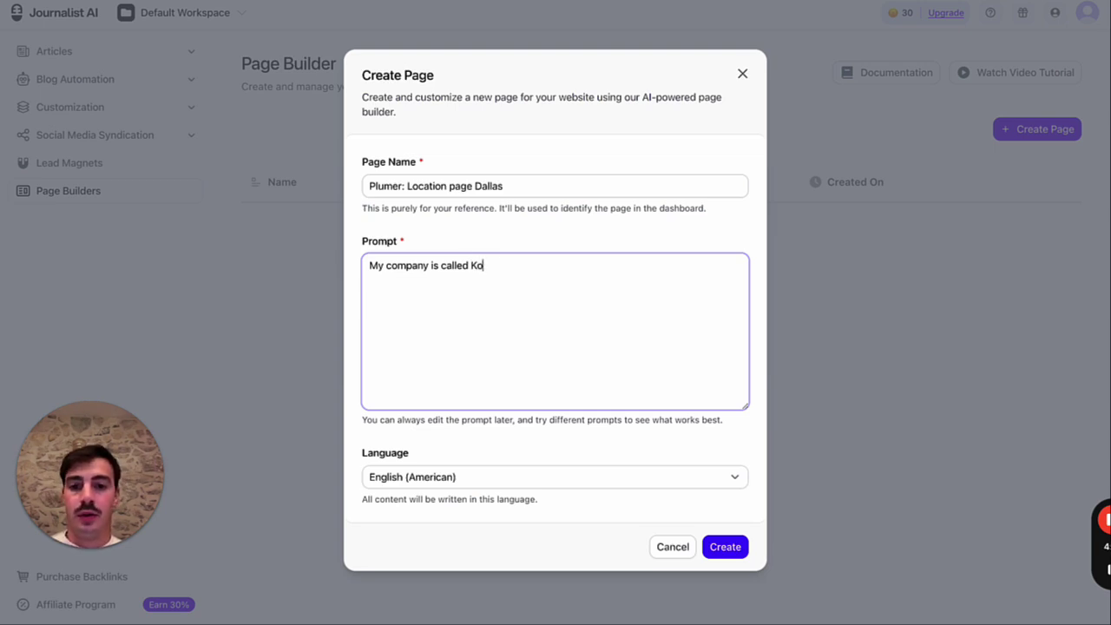
text(walski's P)
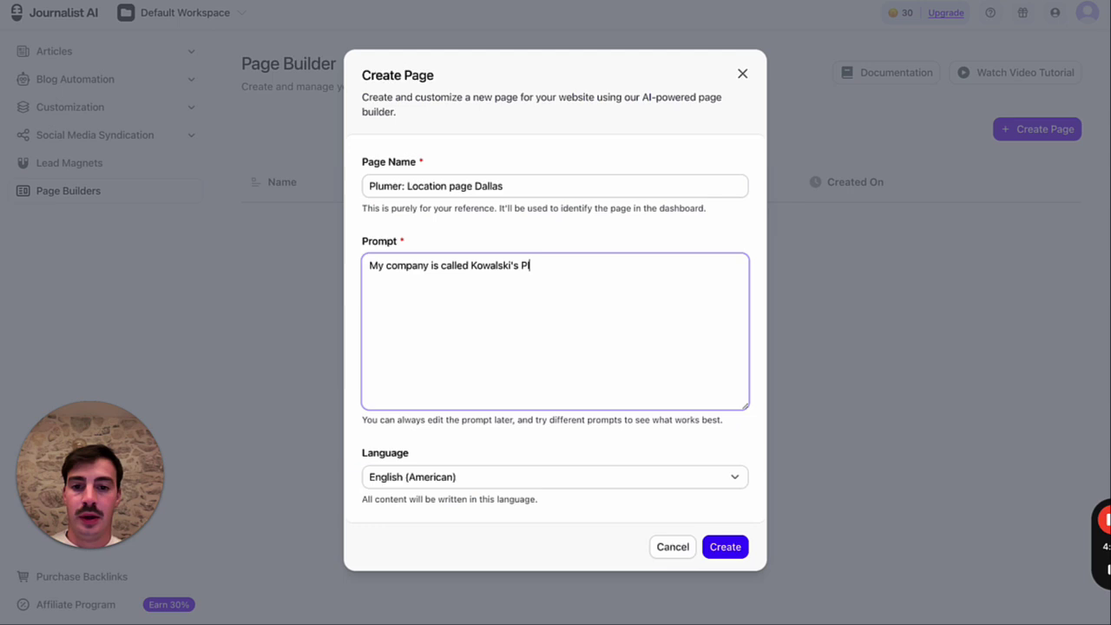
text(lumbers,)
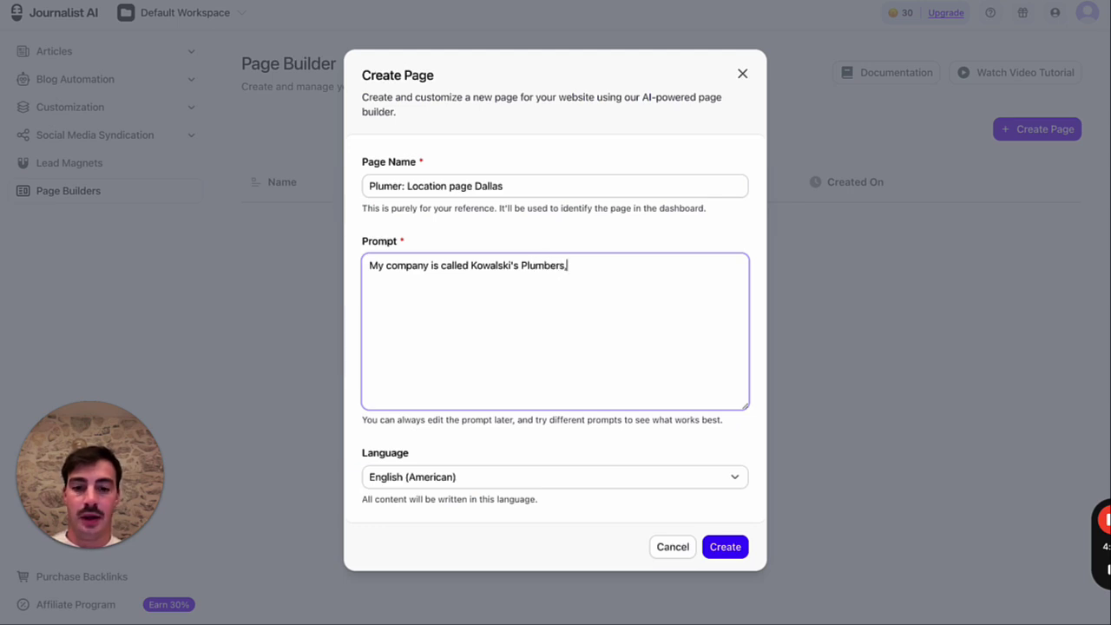
text( we're based in dalla)
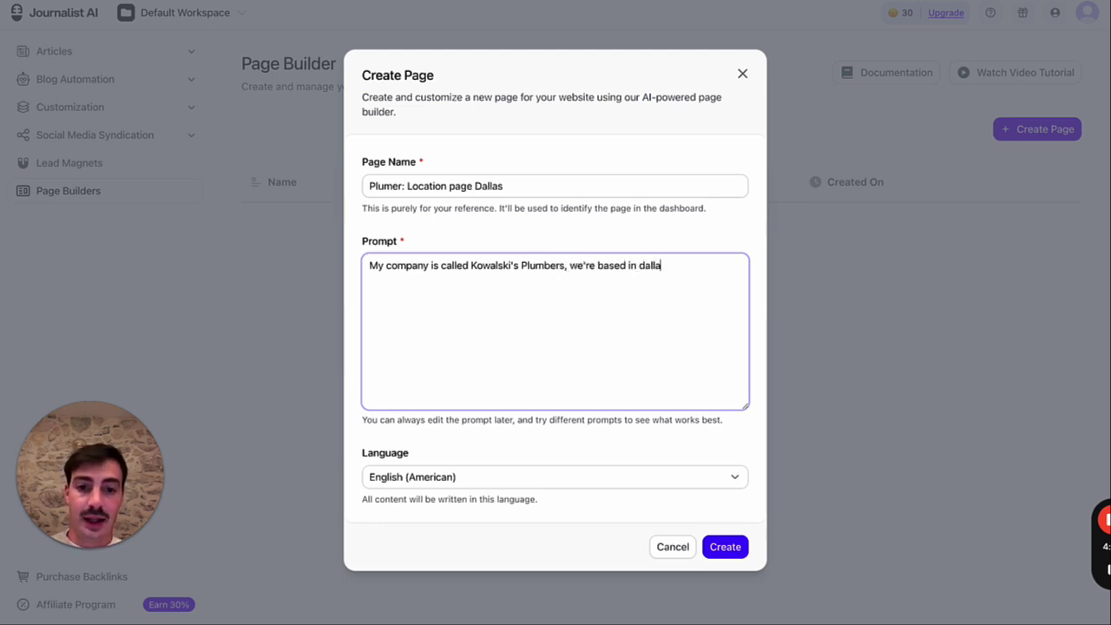
text(s)
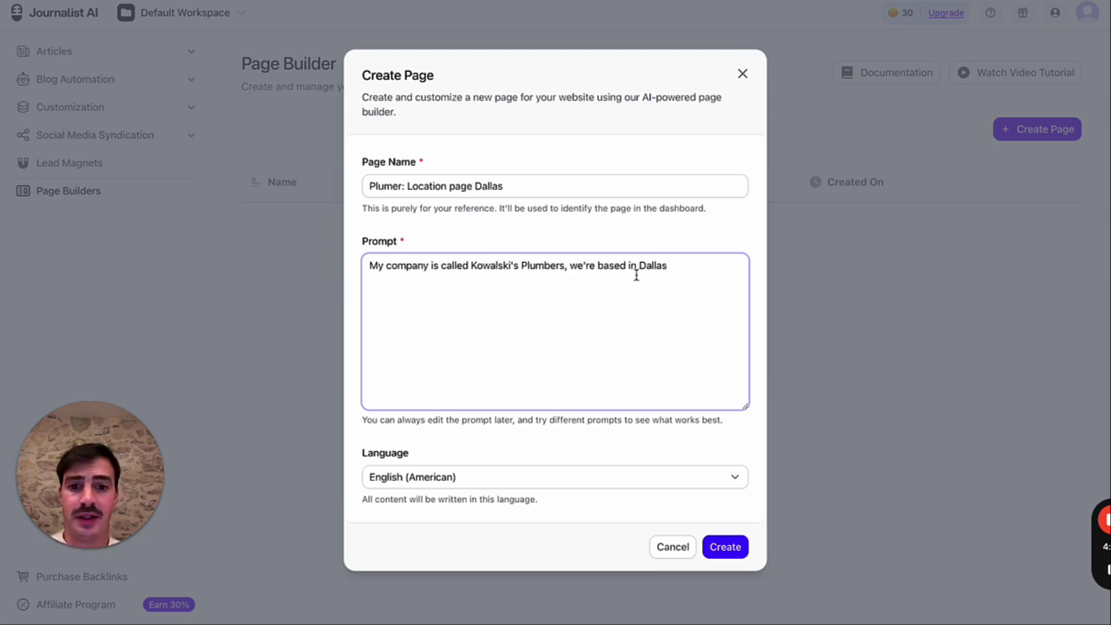
- Add statewide 24-hour service at affordable prices, and request a location page for Dallas customers
text(. We serve the whole state and provide plumbing services in 24 hours to everyone art)
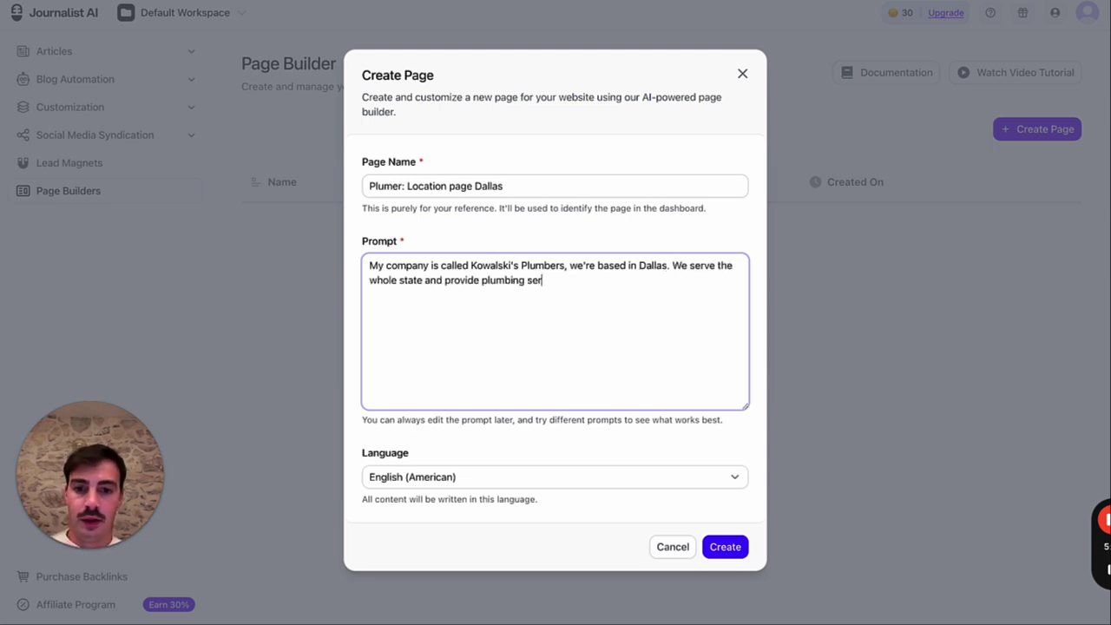
key(BackSpace)
key(BackSpace)
key(BackSpace)
text(t affordable prices.)
key(Return)
key(Return)
text(This page should )
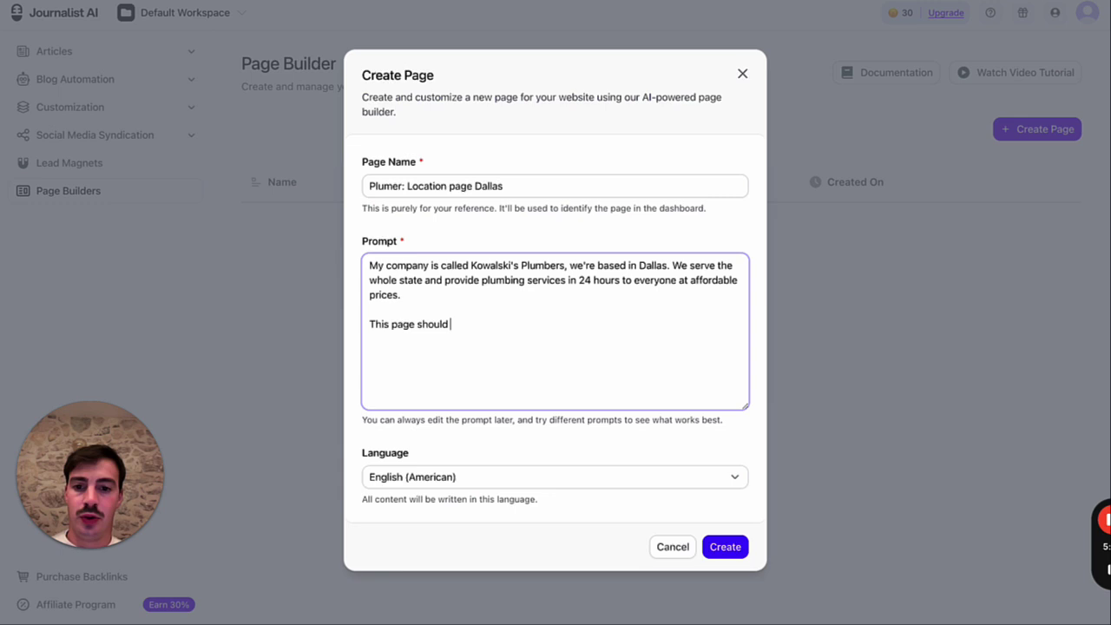
text(be a location p)
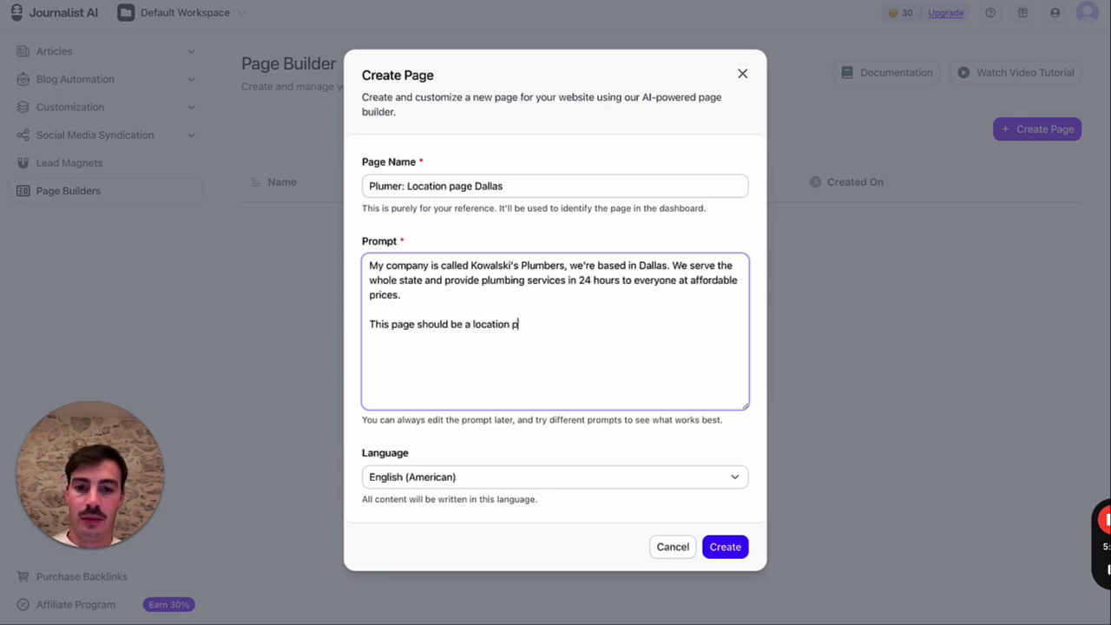
text(age letting our)
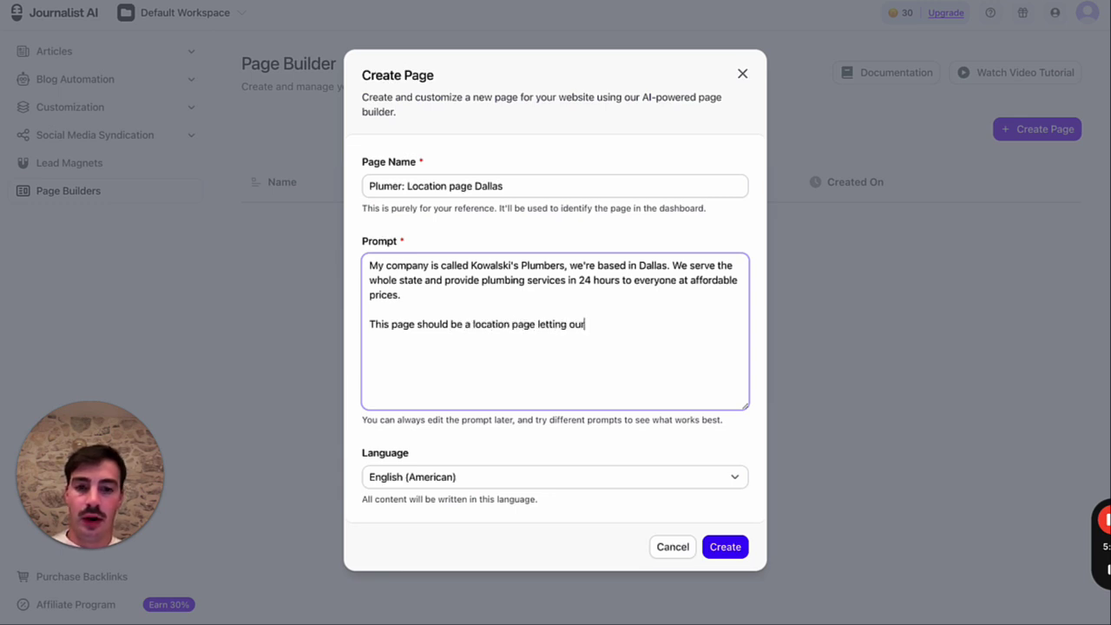
text( customers know we provi)
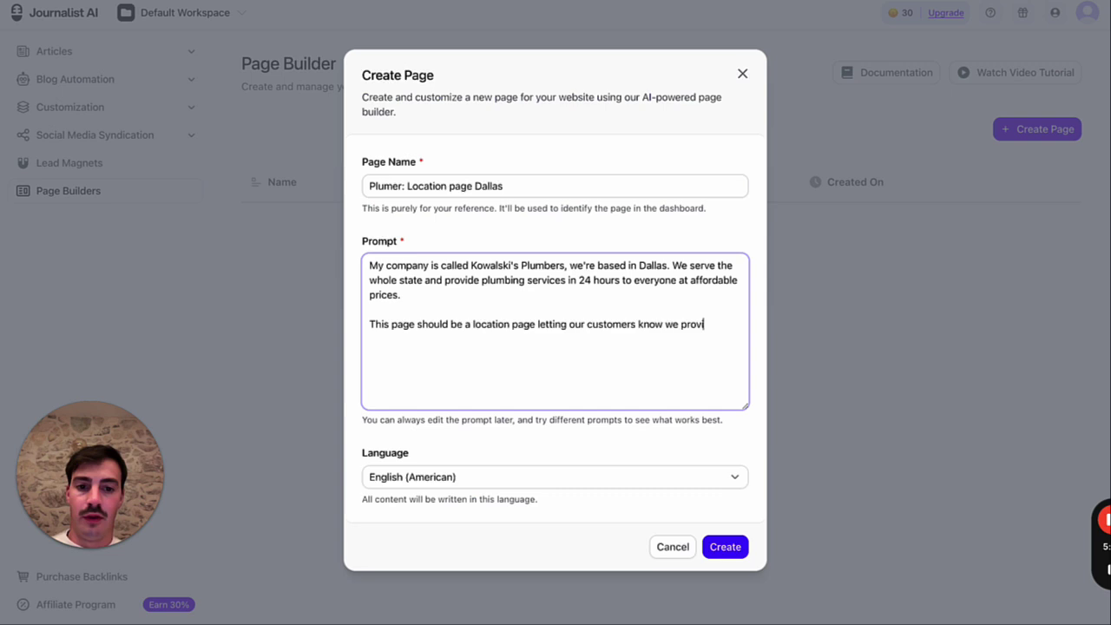
text(de services in Dallas)
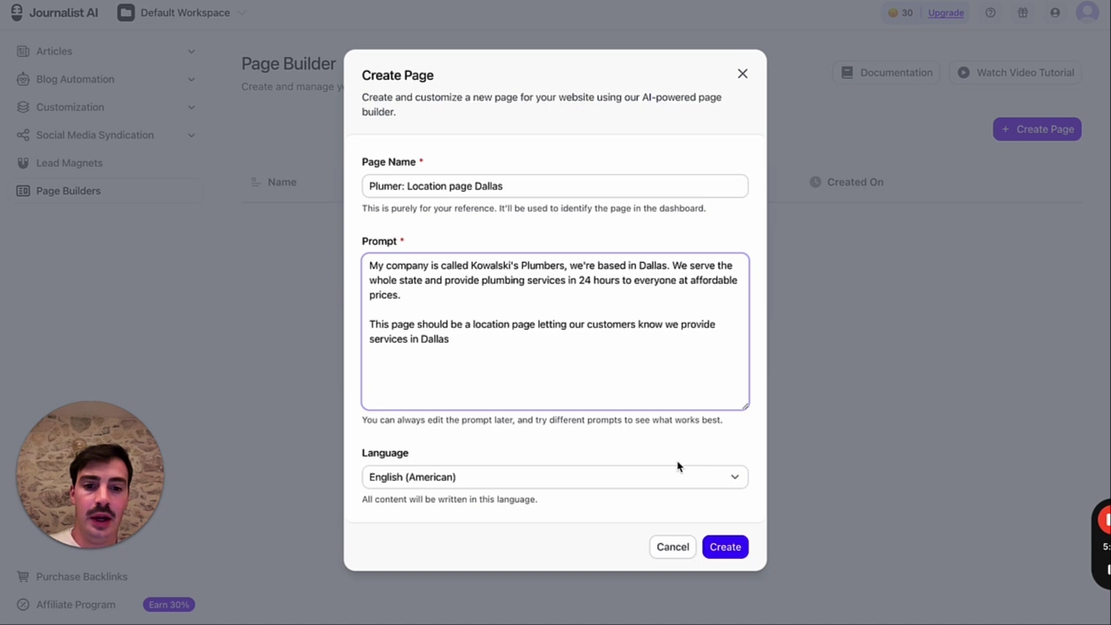
drag(391, 424, 599, 424)
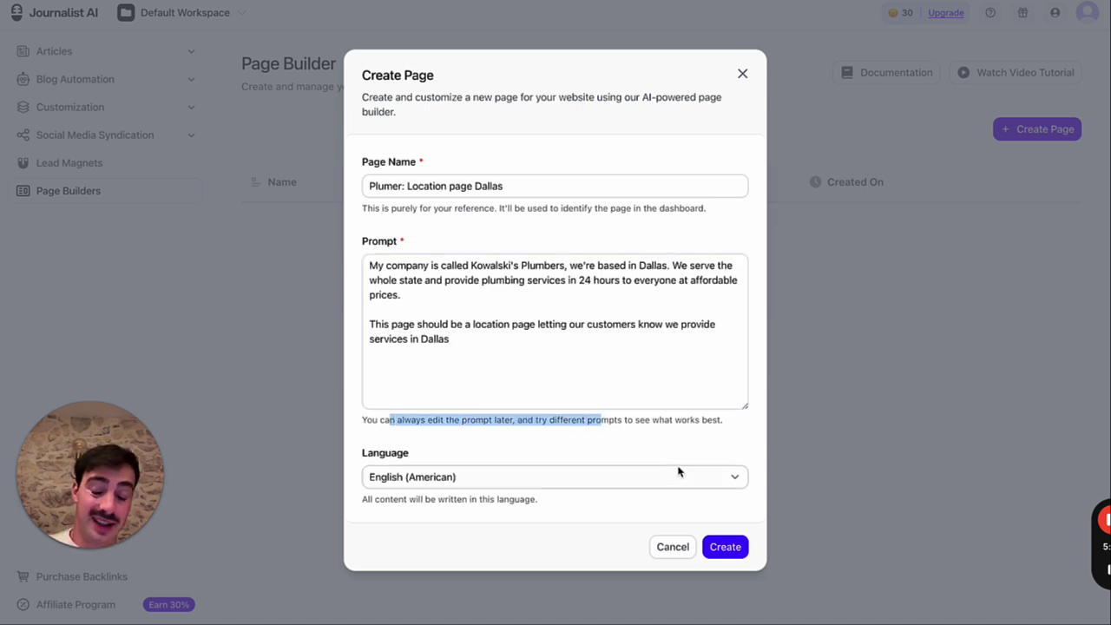
click(680, 461)
- Create the Dallas location page, glance at its saved prompt, and zoom out the section builder
click(725, 547)
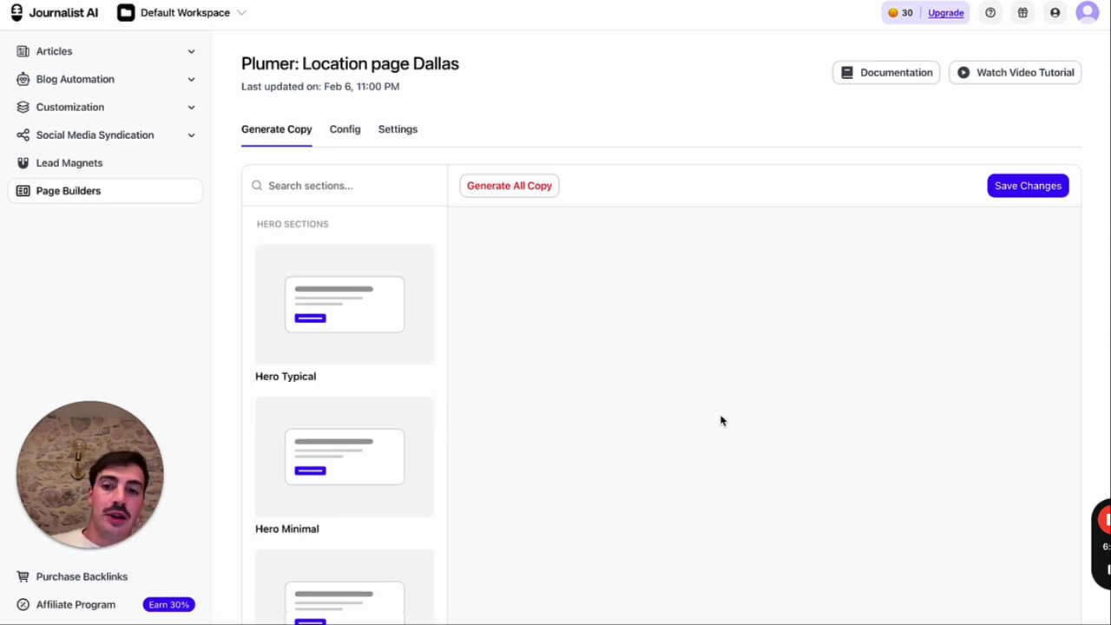
click(356, 133)
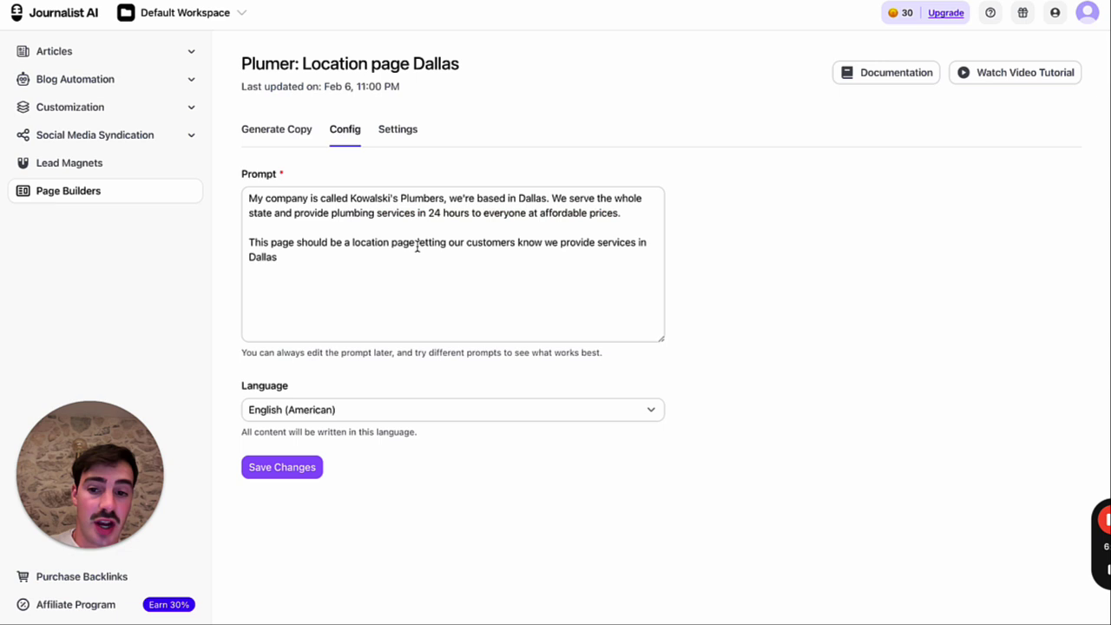
click(283, 139)
scroll(394, 174, down, 1)
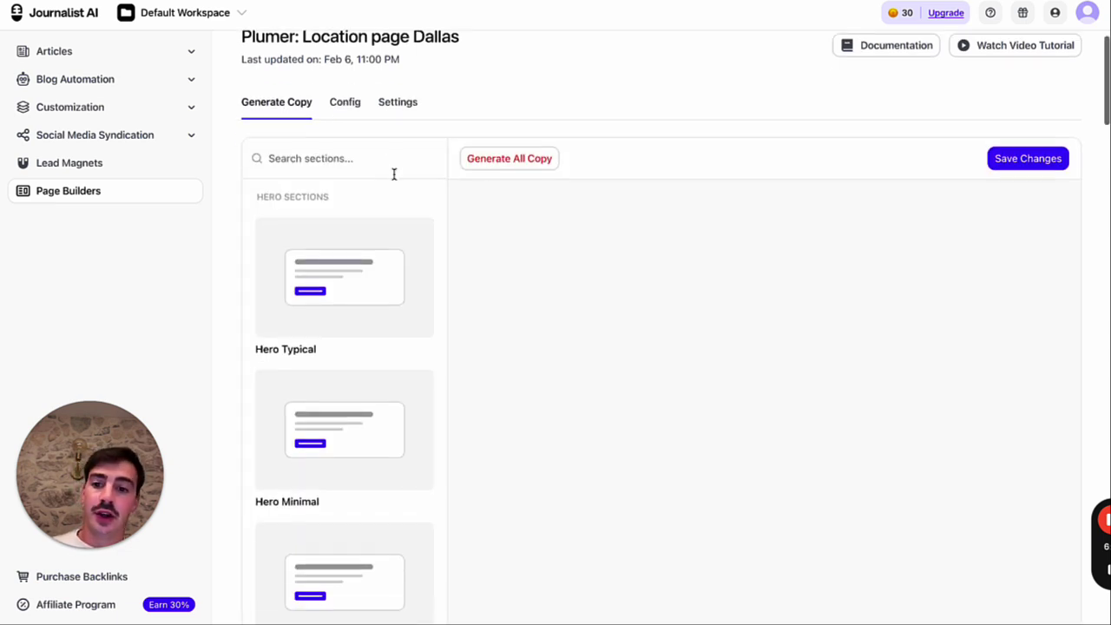
scroll(394, 174, down, 3)
key(ctrl+minus)
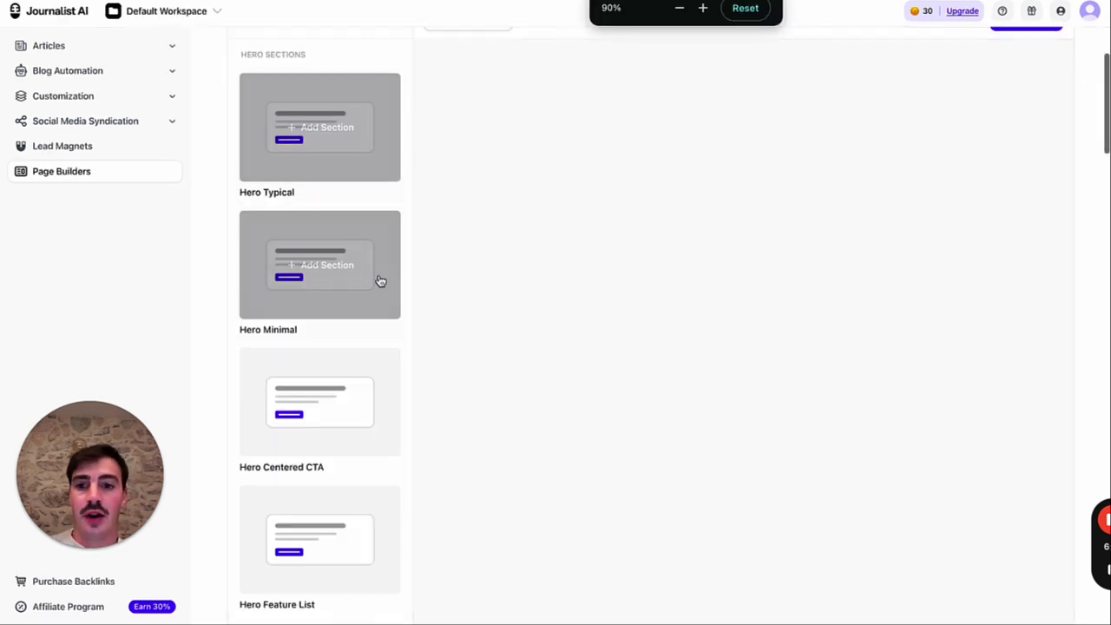
scroll(381, 281, up, 2)
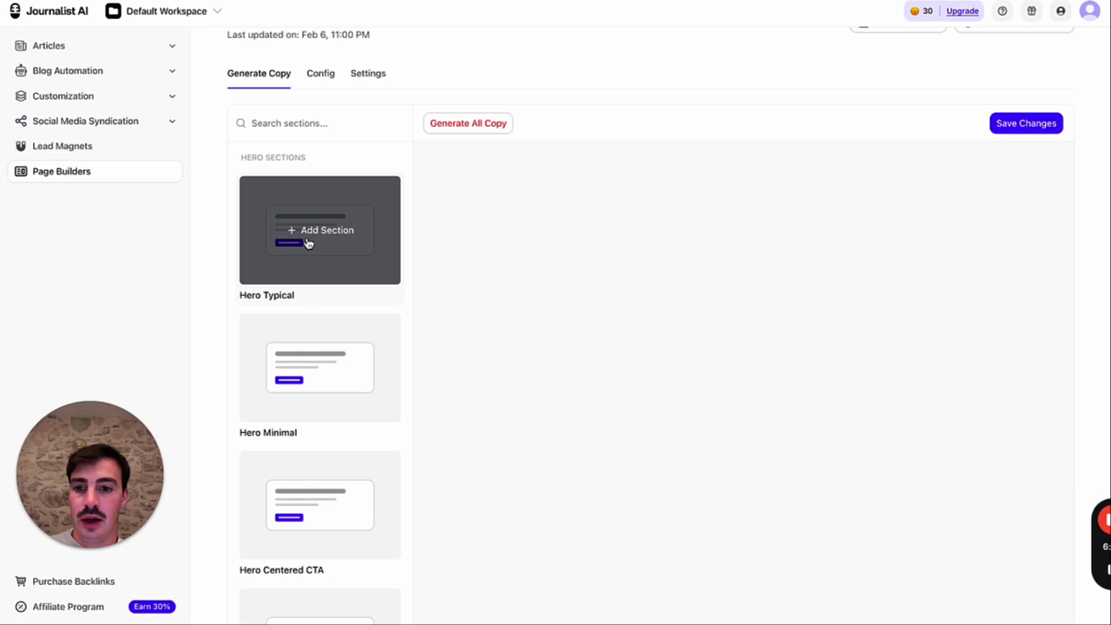
- Add Hero Typical, Hero Centered CTA, Two Column and Features Row sections to the page
click(337, 241)
scroll(323, 320, down, 2)
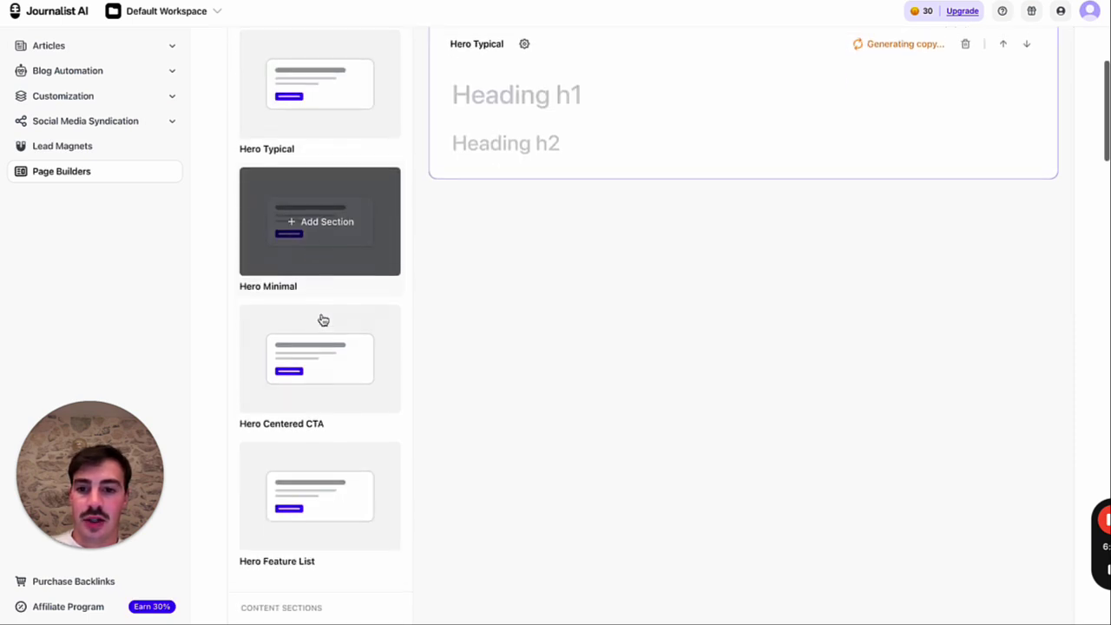
scroll(323, 320, down, 3)
click(354, 276)
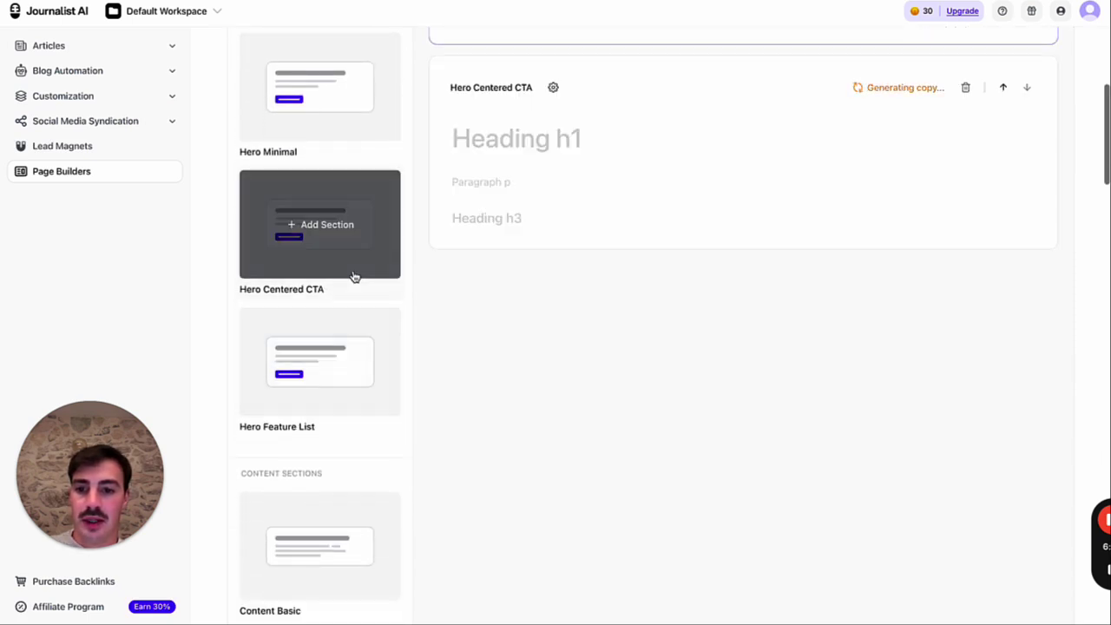
scroll(355, 276, down, 4)
scroll(336, 266, down, 2)
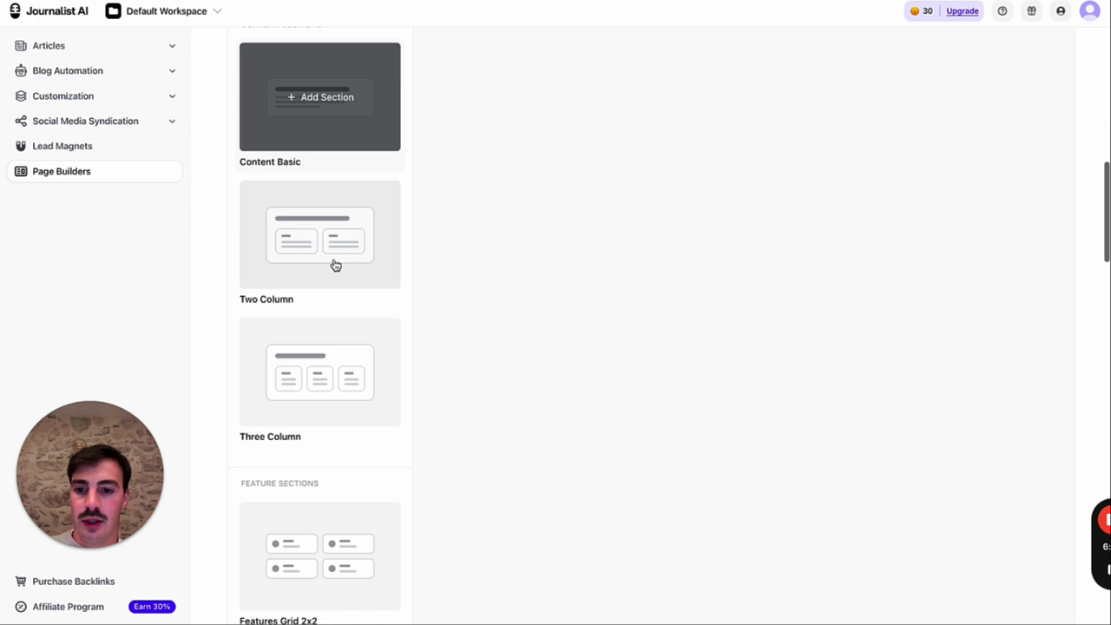
click(339, 251)
scroll(339, 251, down, 5)
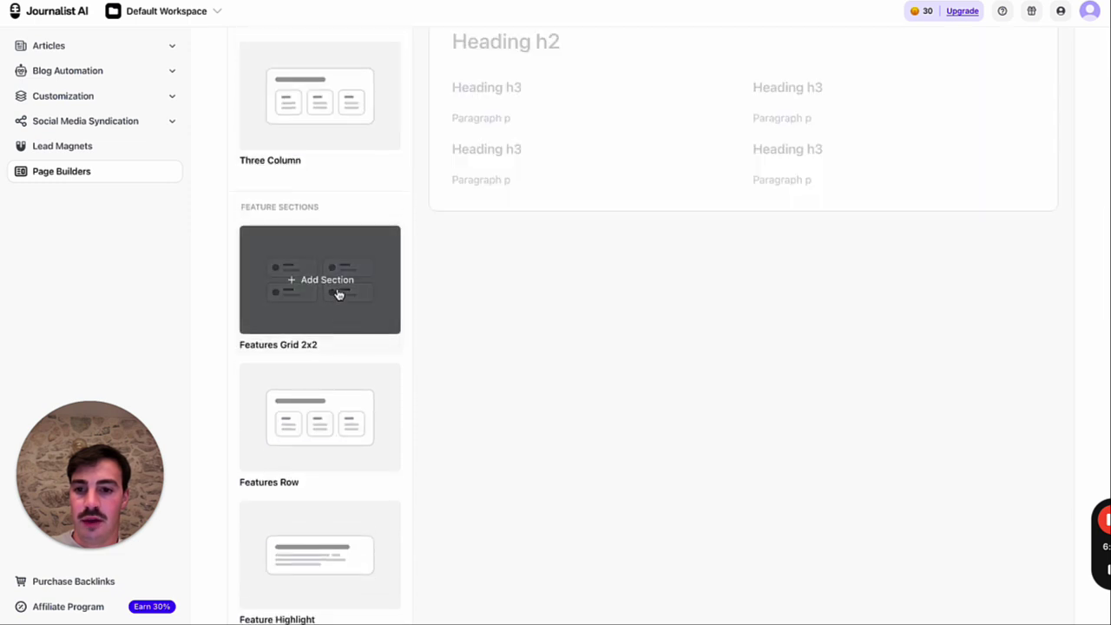
scroll(381, 350, down, 1)
click(339, 402)
- Add FAQ Simple, Testimonial Single and Process Steps sections, then show the page's prompt configuration
scroll(340, 402, down, 8)
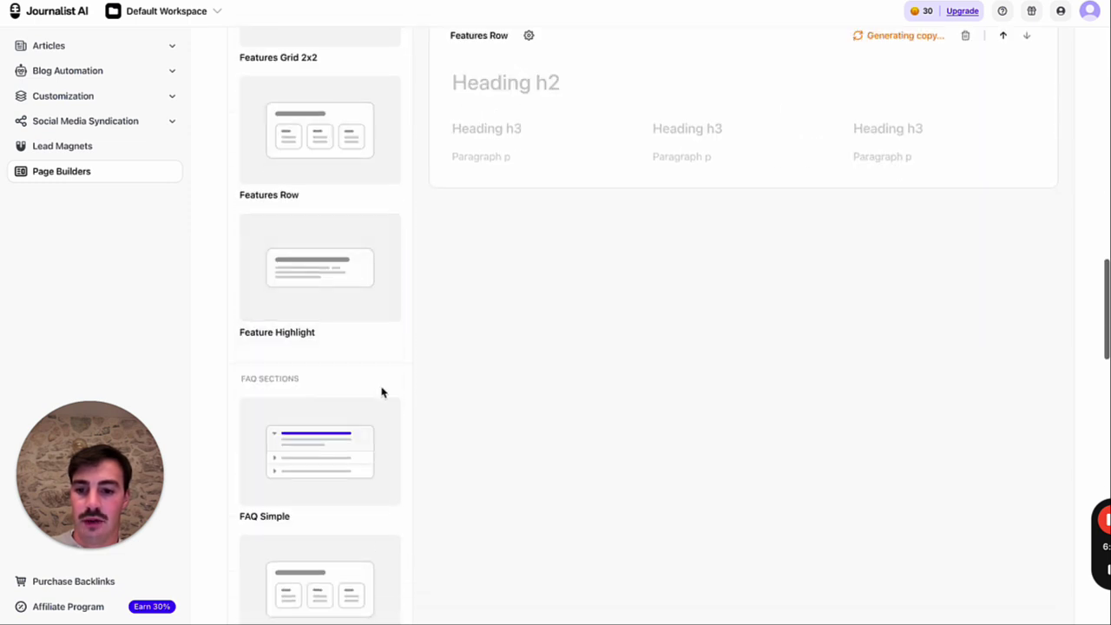
click(330, 345)
scroll(347, 356, down, 6)
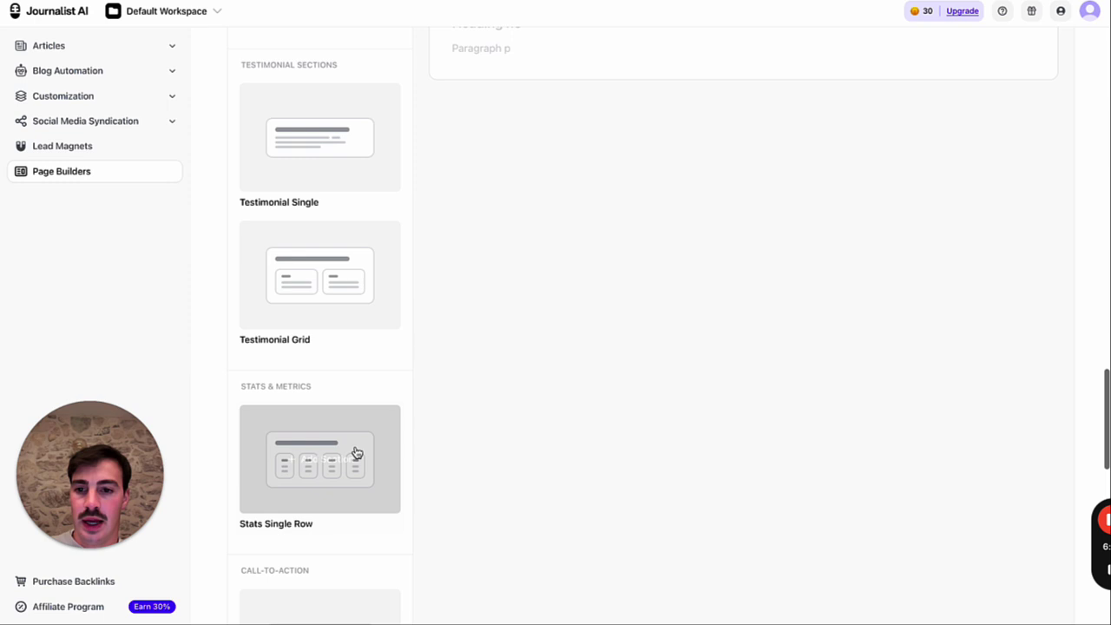
click(330, 147)
scroll(365, 298, down, 7)
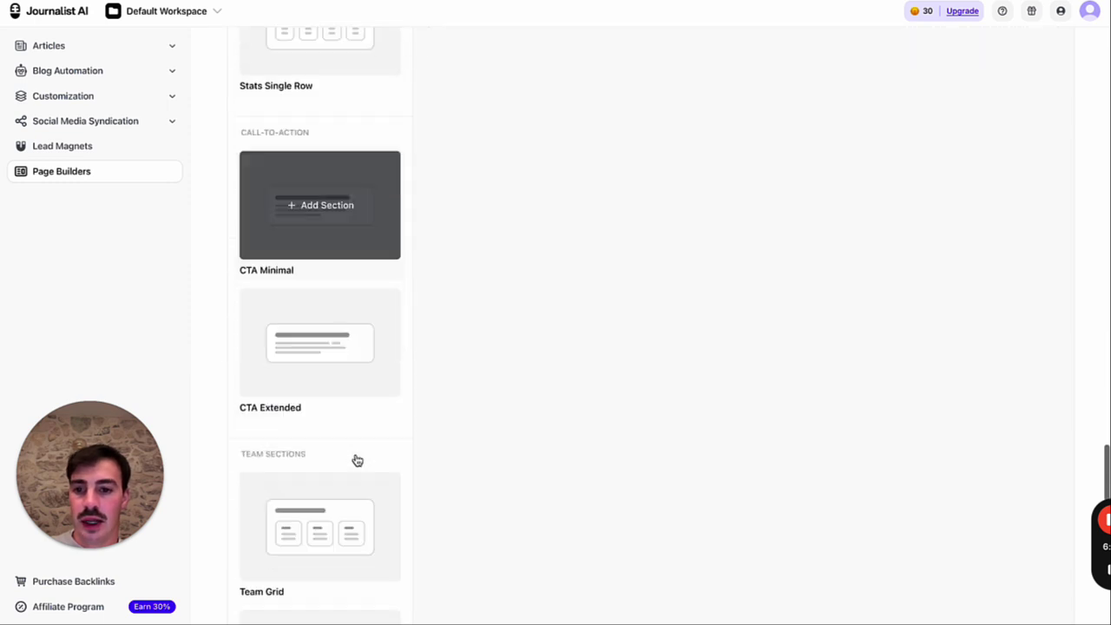
scroll(338, 174, down, 4)
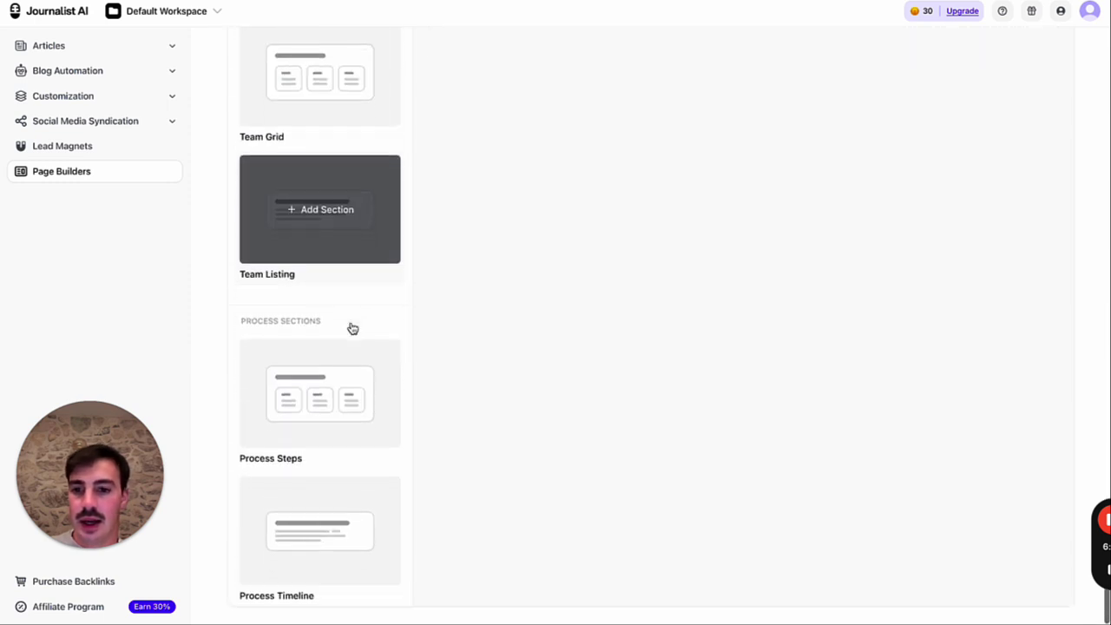
click(339, 417)
scroll(310, 301, up, 20)
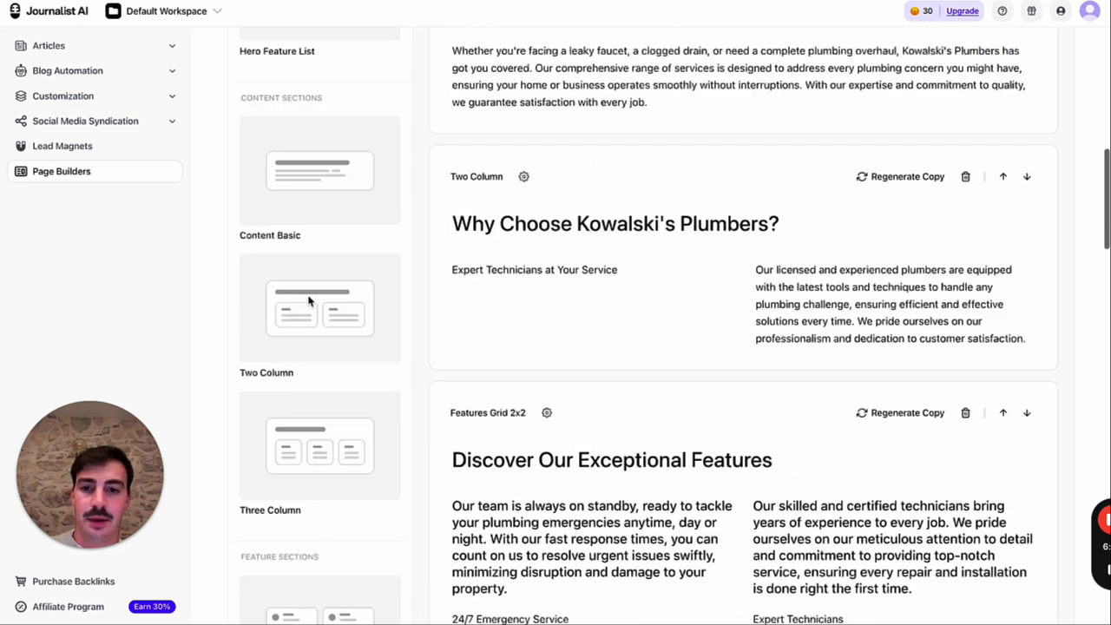
scroll(308, 301, down, 4)
scroll(350, 231, up, 4)
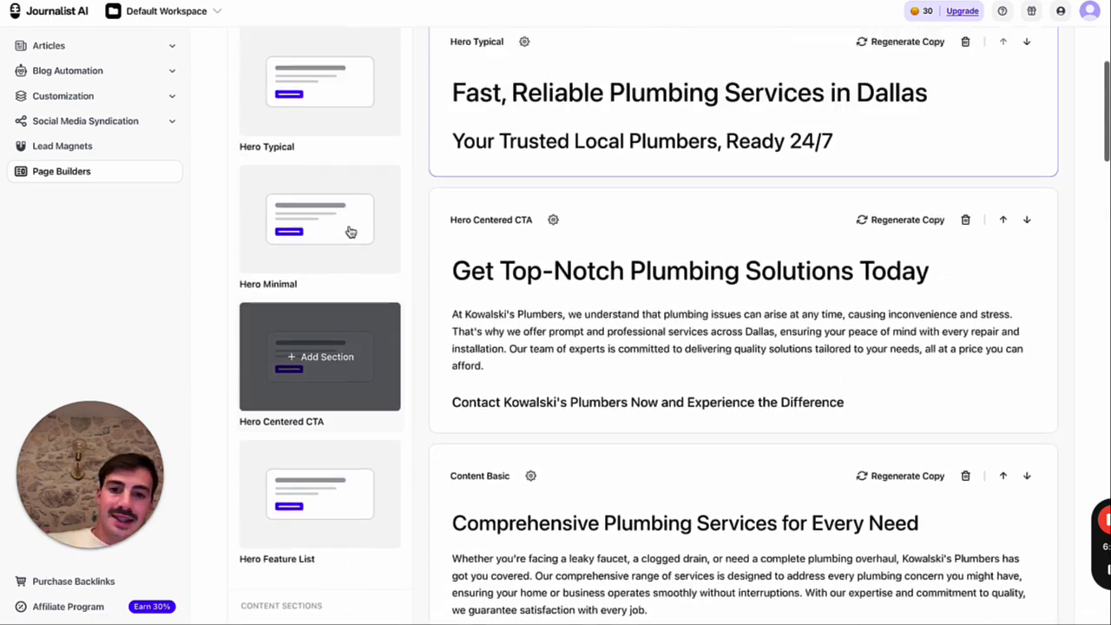
scroll(486, 264, down, 3)
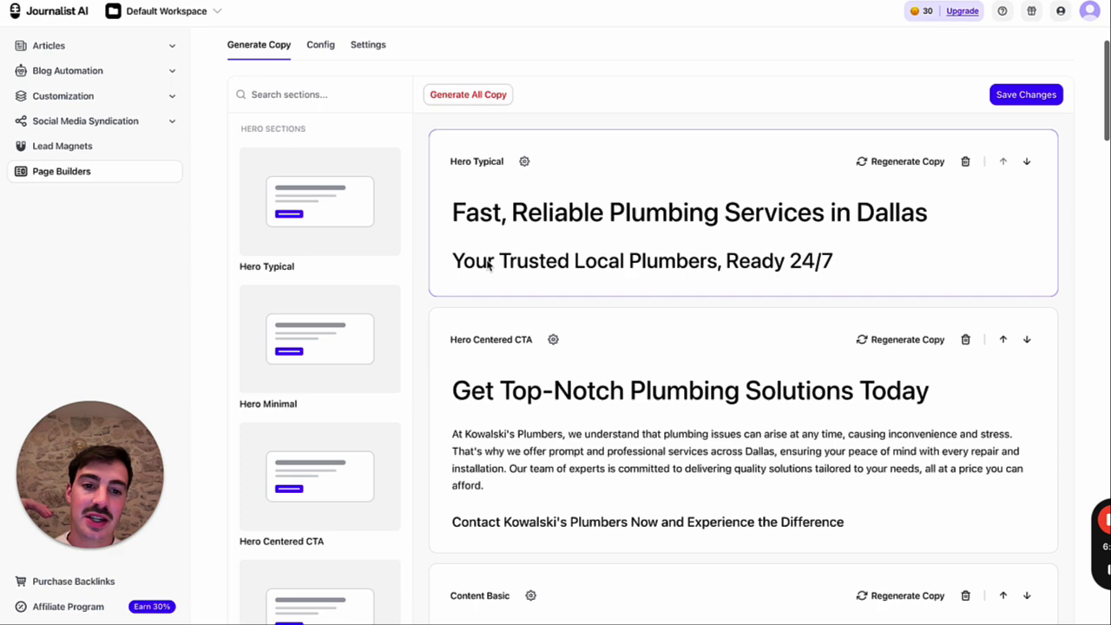
scroll(489, 261, down, 4)
scroll(488, 263, up, 8)
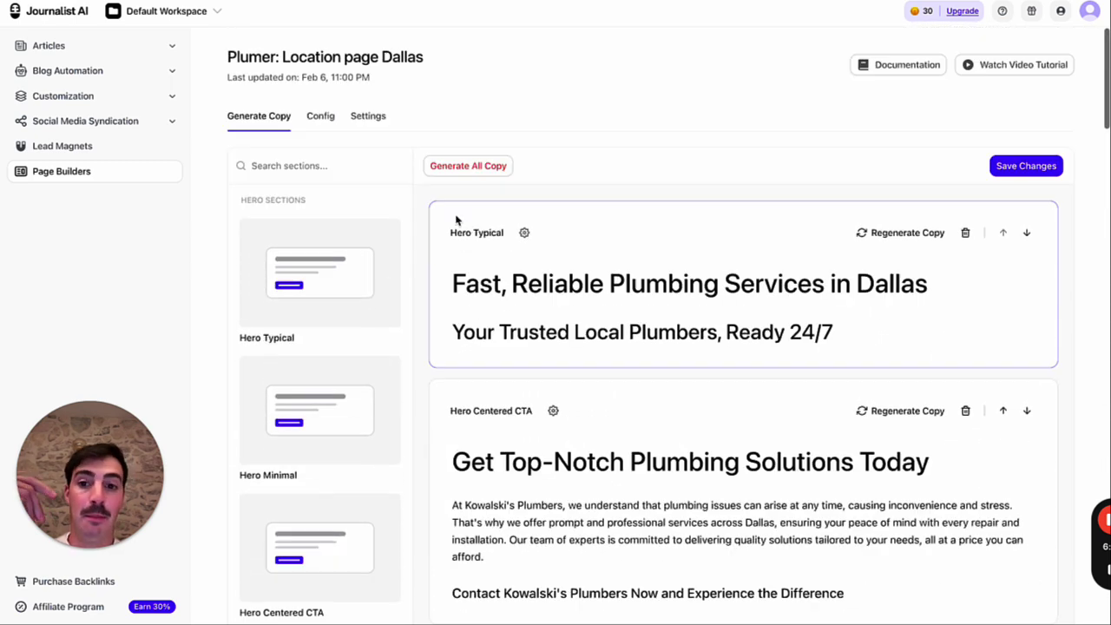
click(319, 116)
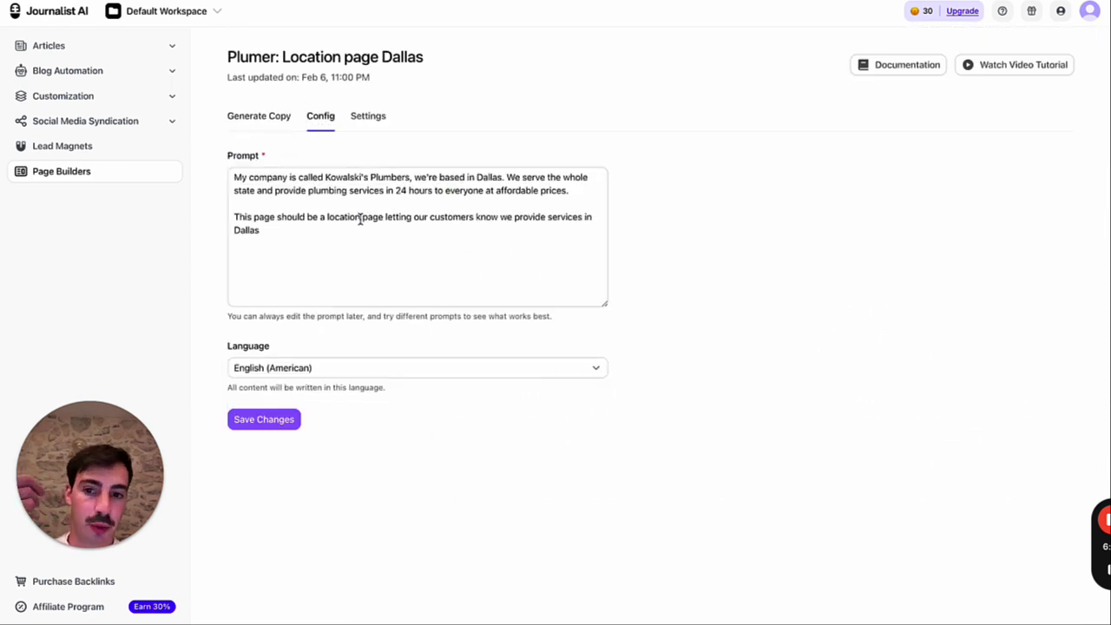
drag(325, 179, 392, 179)
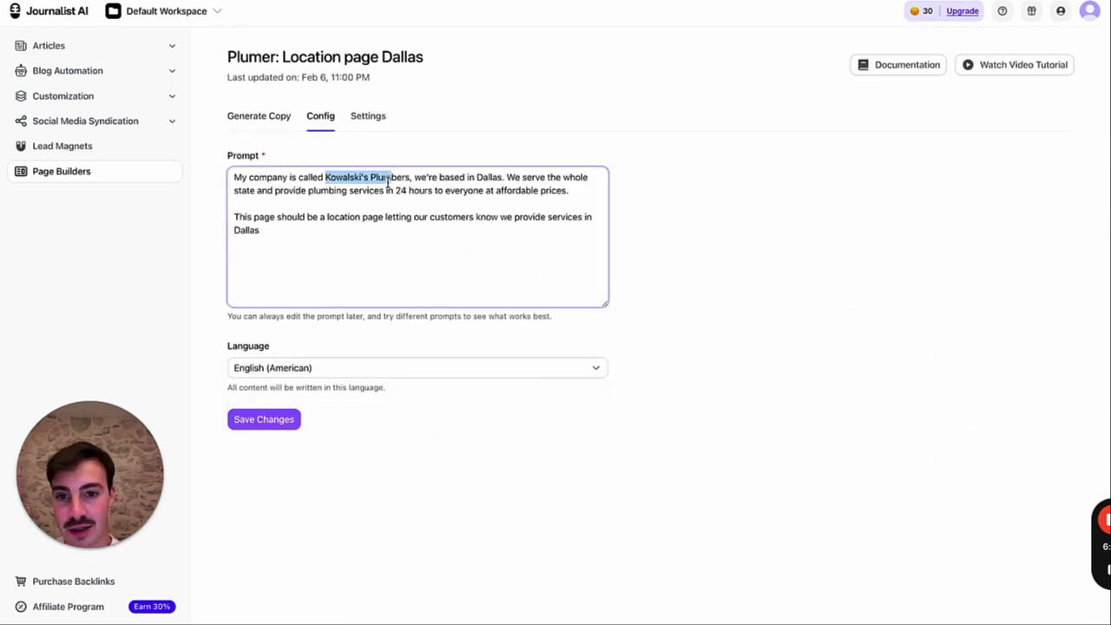
click(503, 178)
drag(503, 178, 460, 178)
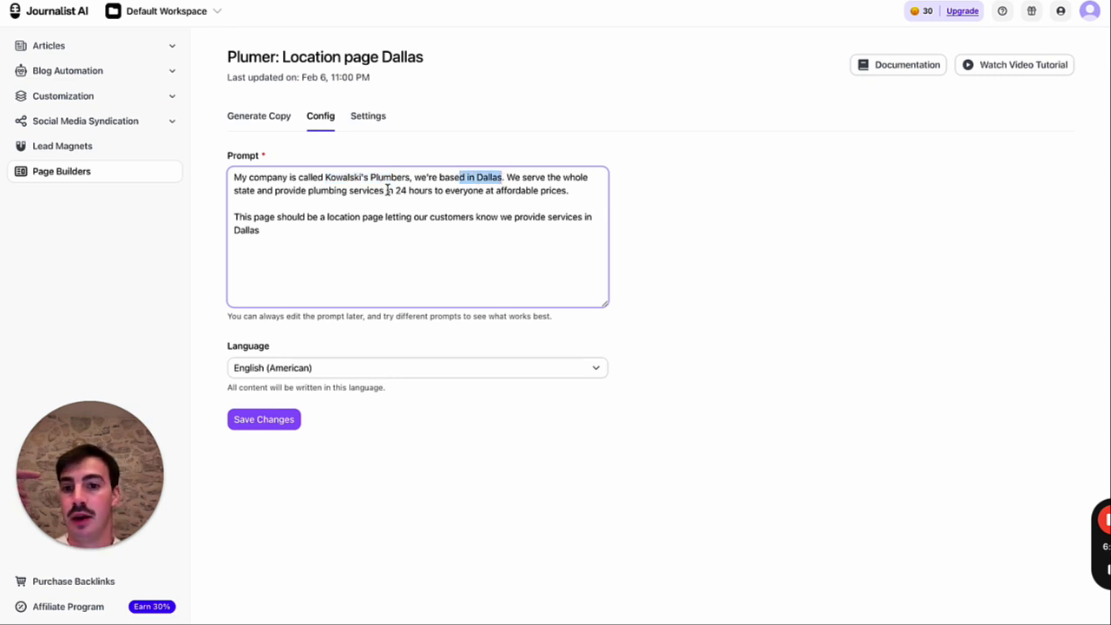
drag(387, 190, 552, 190)
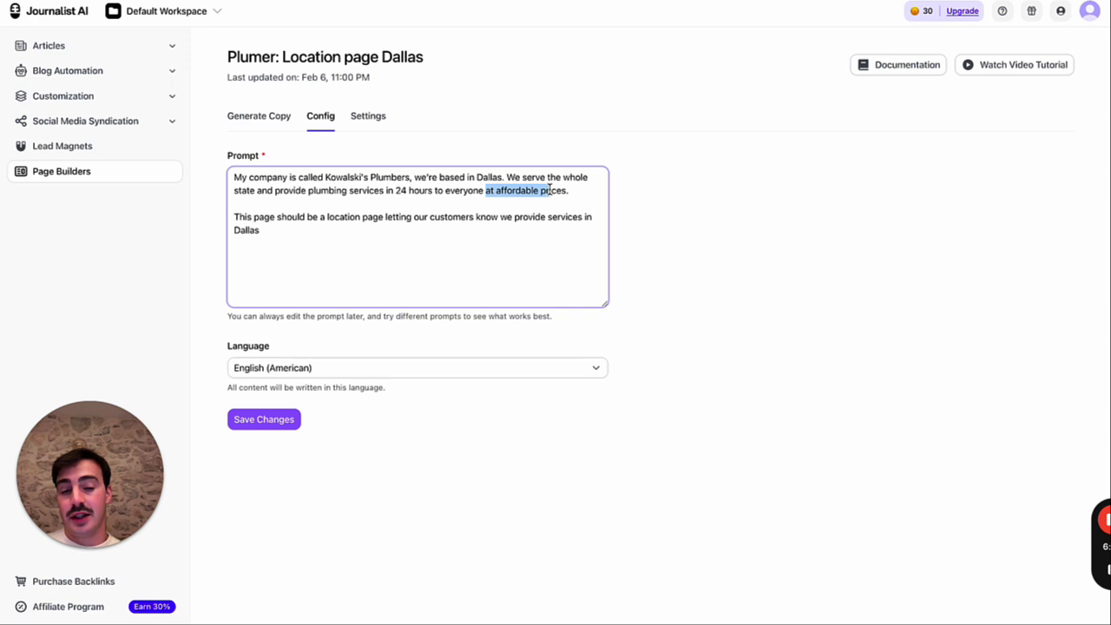
click(491, 243)
key(Return)
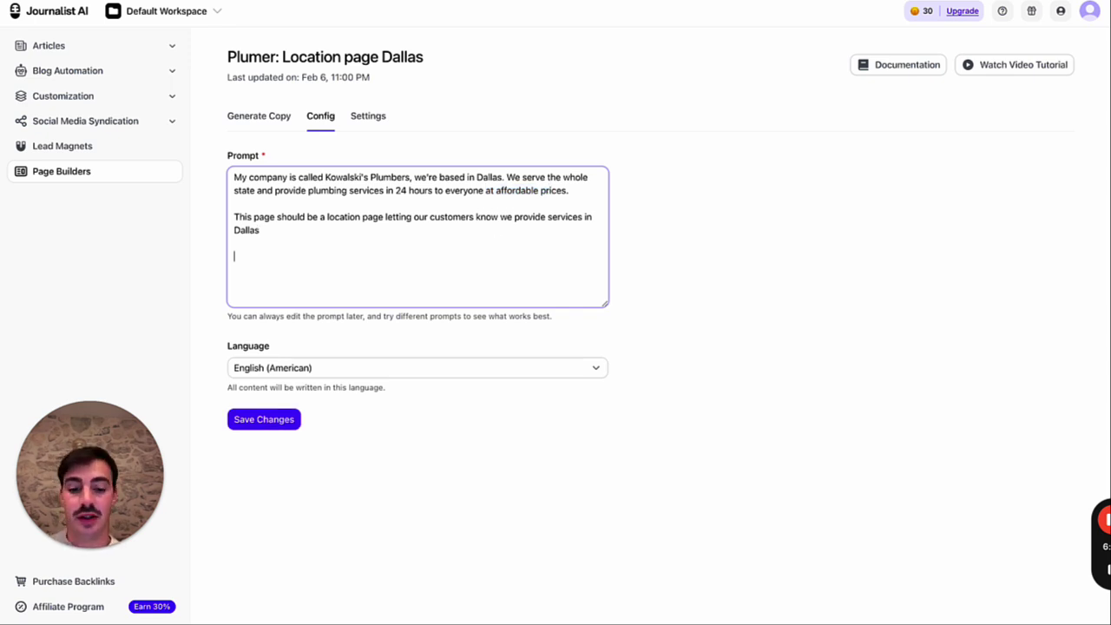
text(teeth)
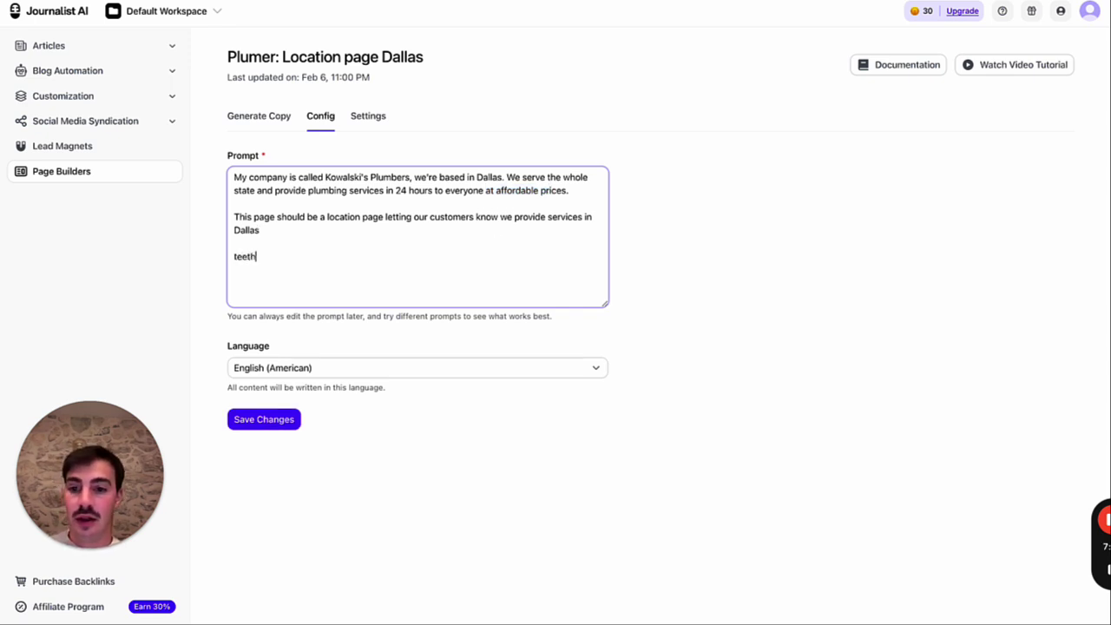
text( whitening)
key(Return)
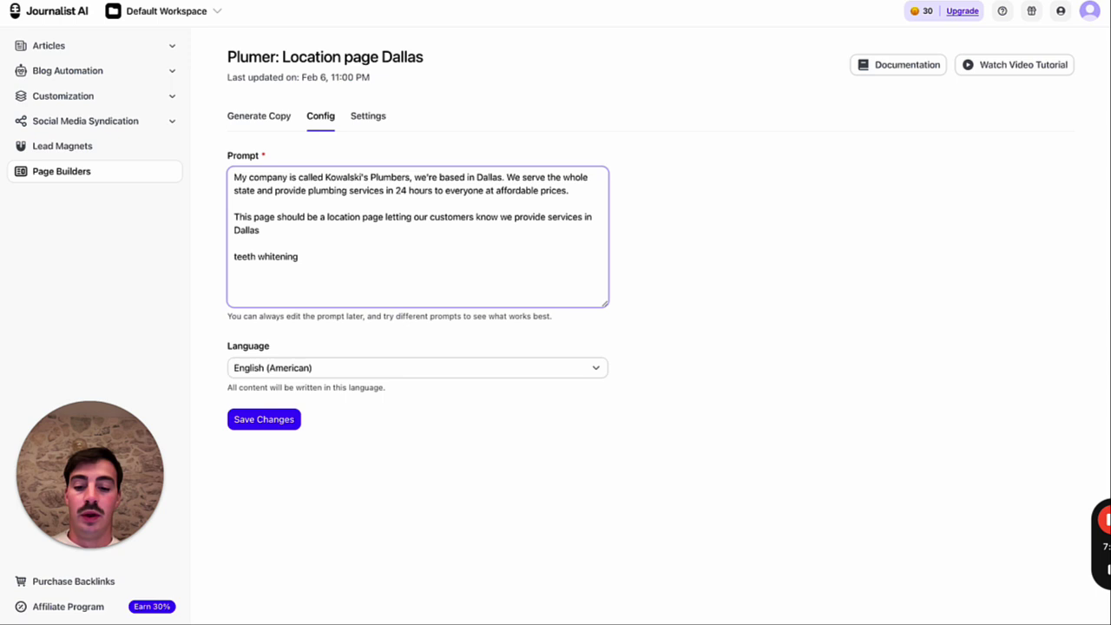
text(cavities )
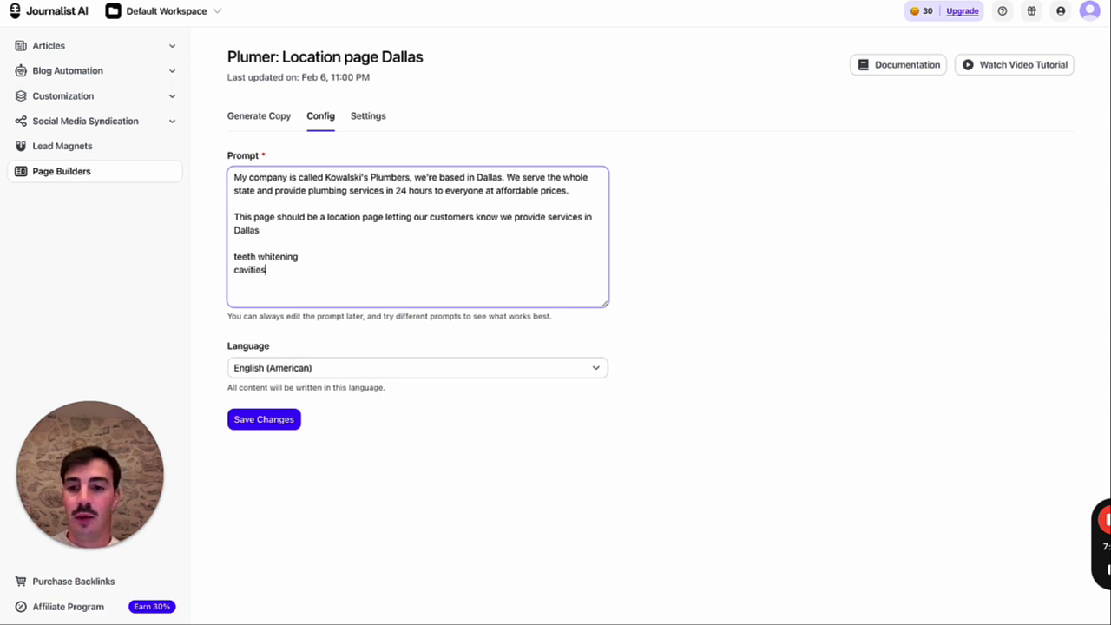
text(serviec 3 )
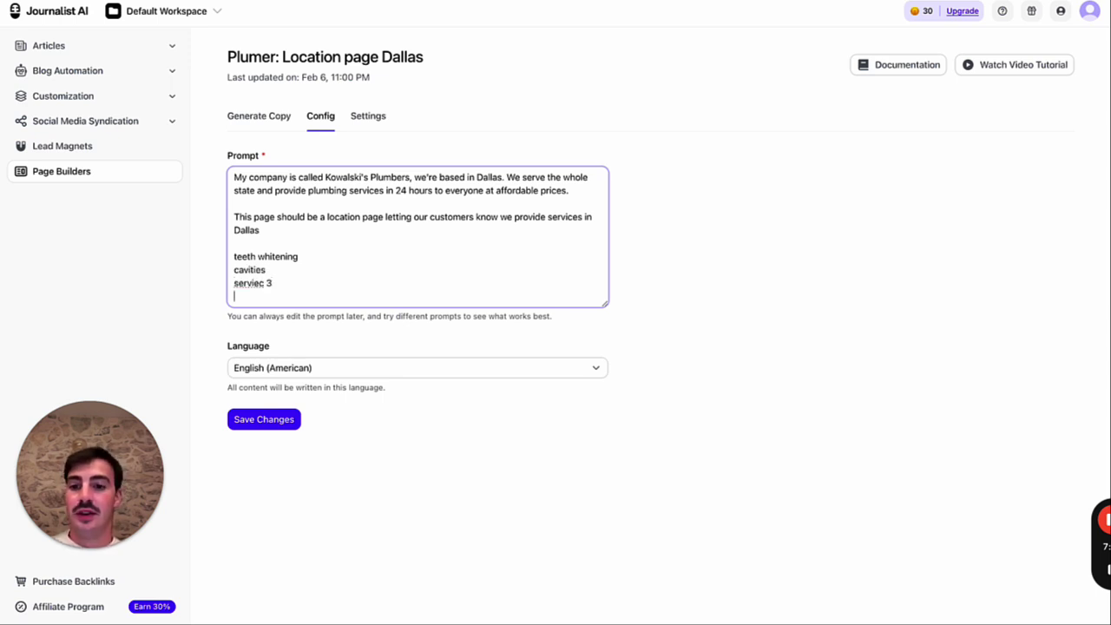
text(servie 4)
key(Return)
key(Return)
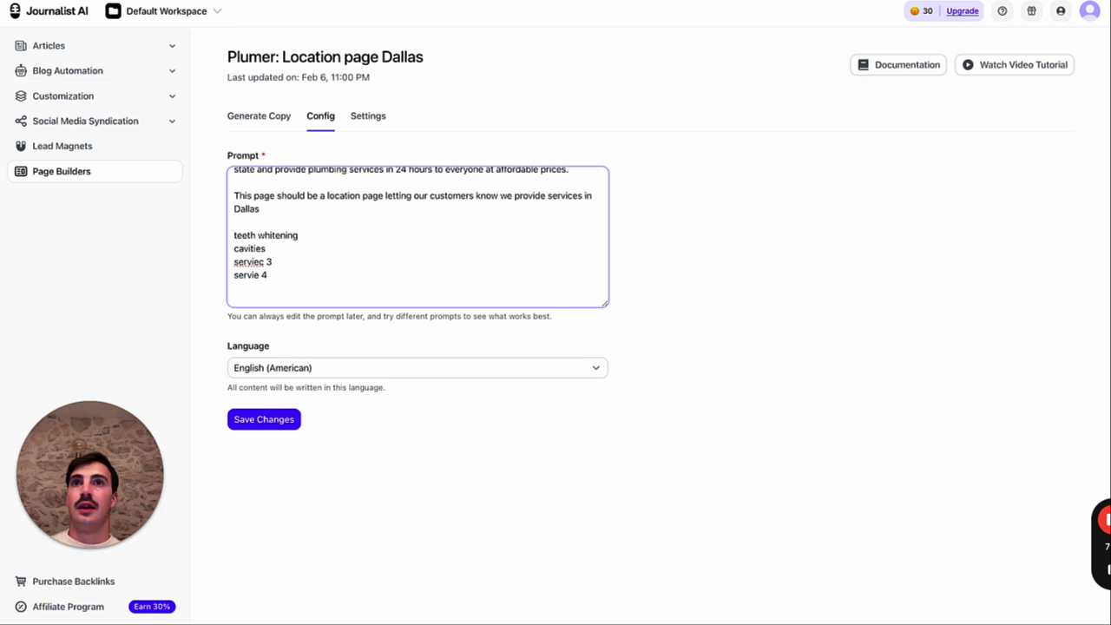
shift+click(264, 220)
key(BackSpace)
- Toggle between the section builder and the prompt Config view, ending in the builder
click(288, 122)
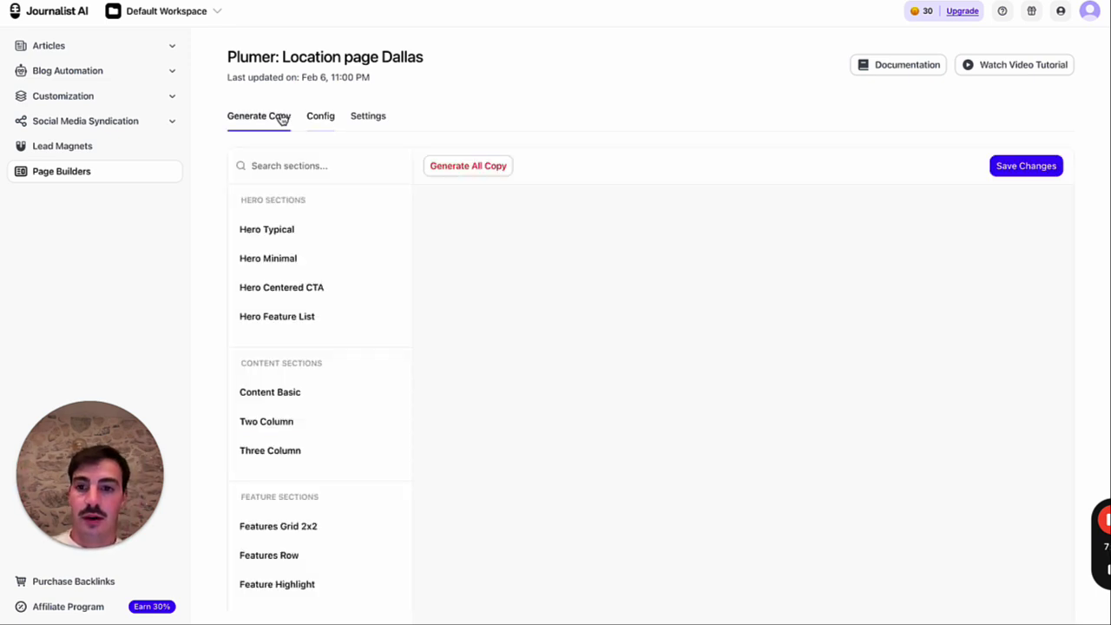
click(328, 119)
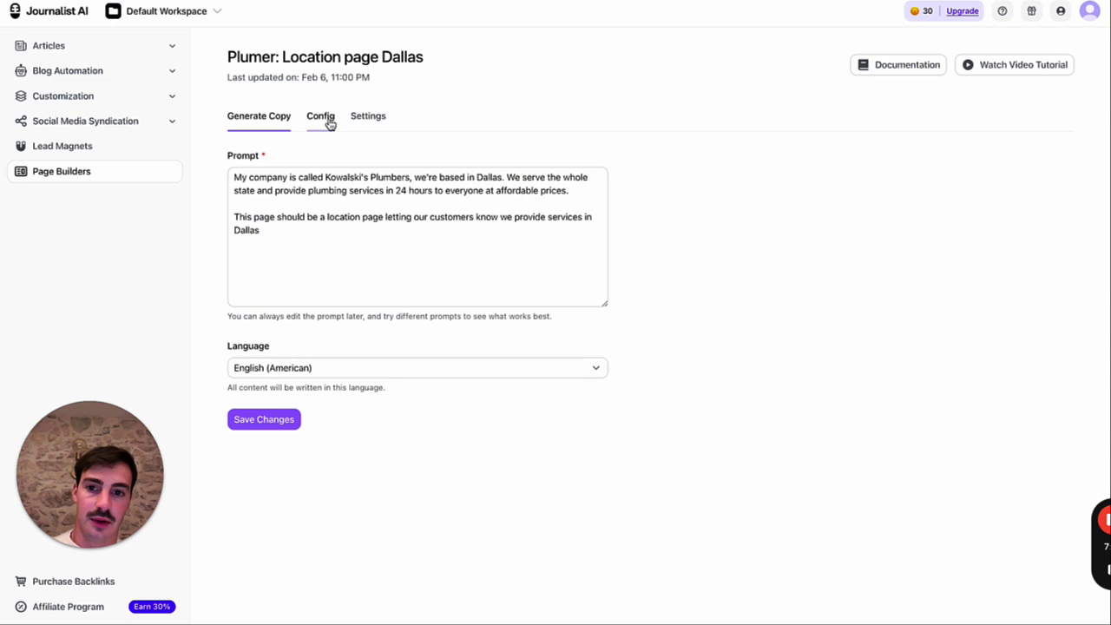
click(268, 124)
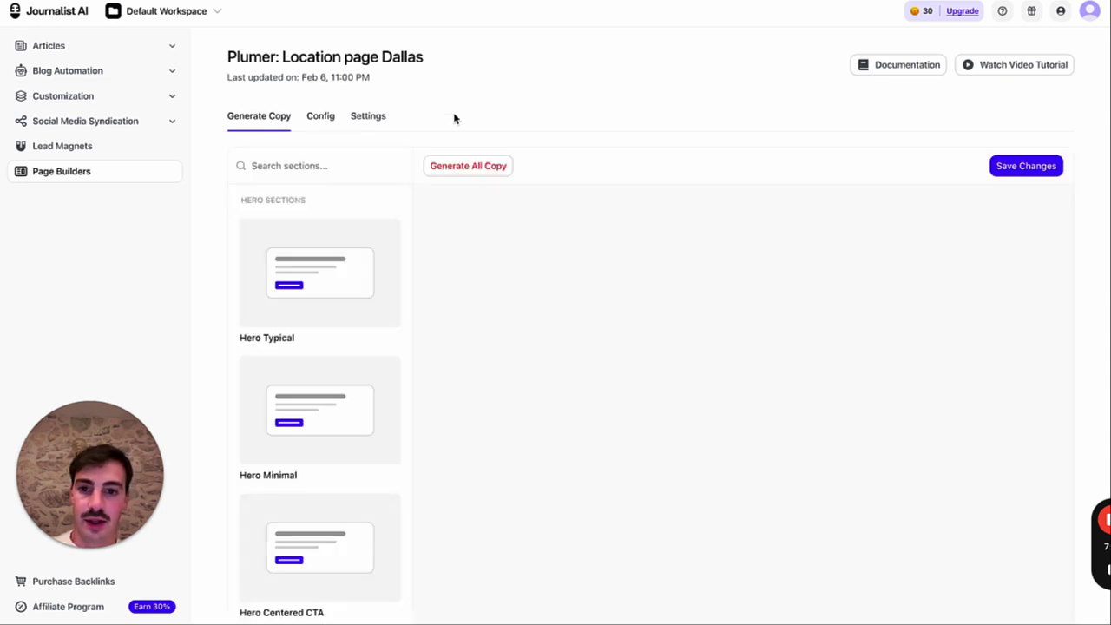
click(323, 118)
click(265, 126)
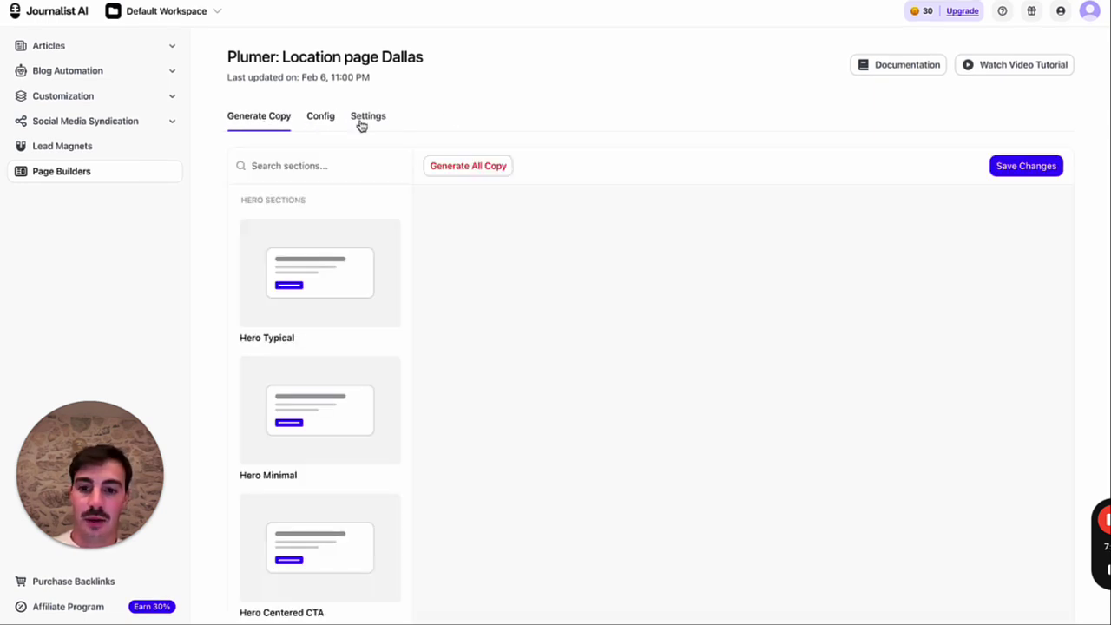
- Add Hero Typical, Hero Centered CTA and a minimal call-to-action section to the page
click(369, 309)
scroll(343, 415, down, 1)
click(343, 415)
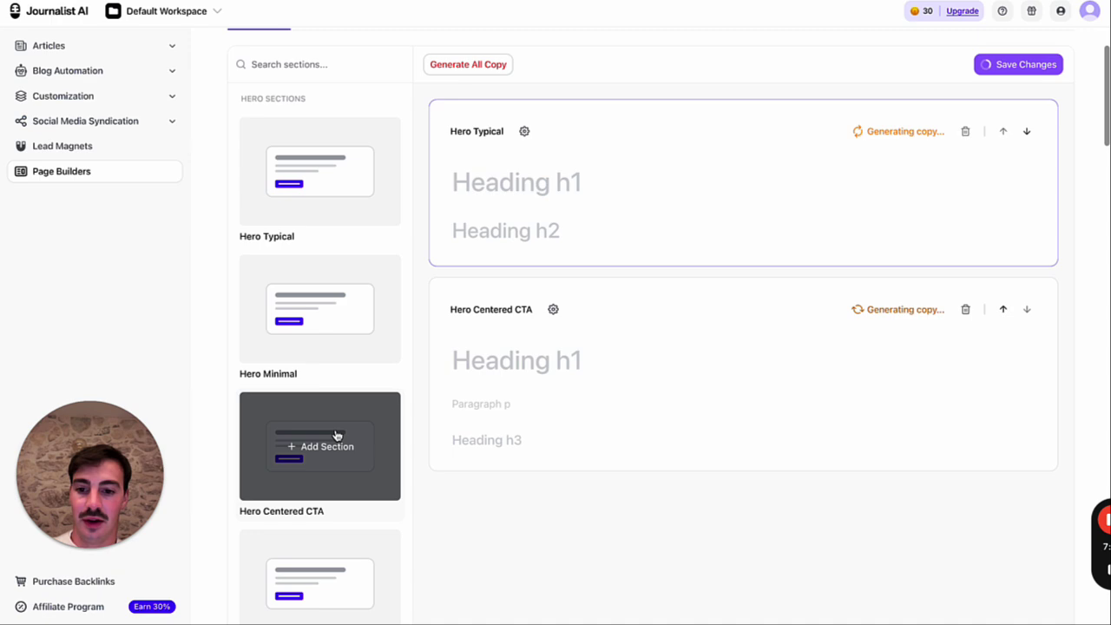
scroll(320, 370, down, 4)
scroll(545, 365, up, 4)
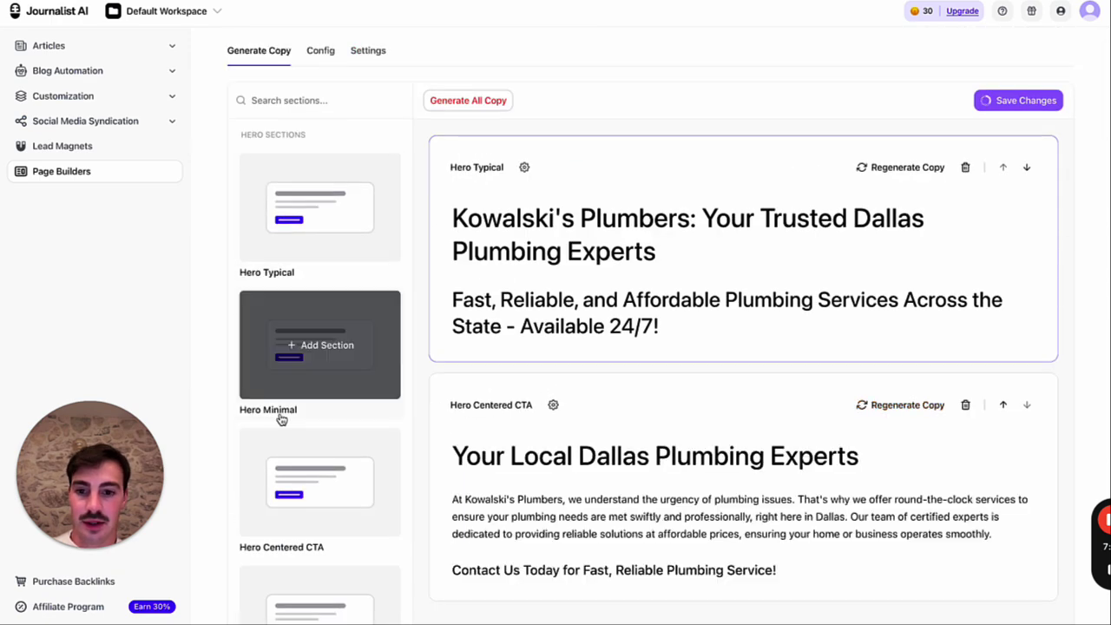
scroll(277, 416, down, 10)
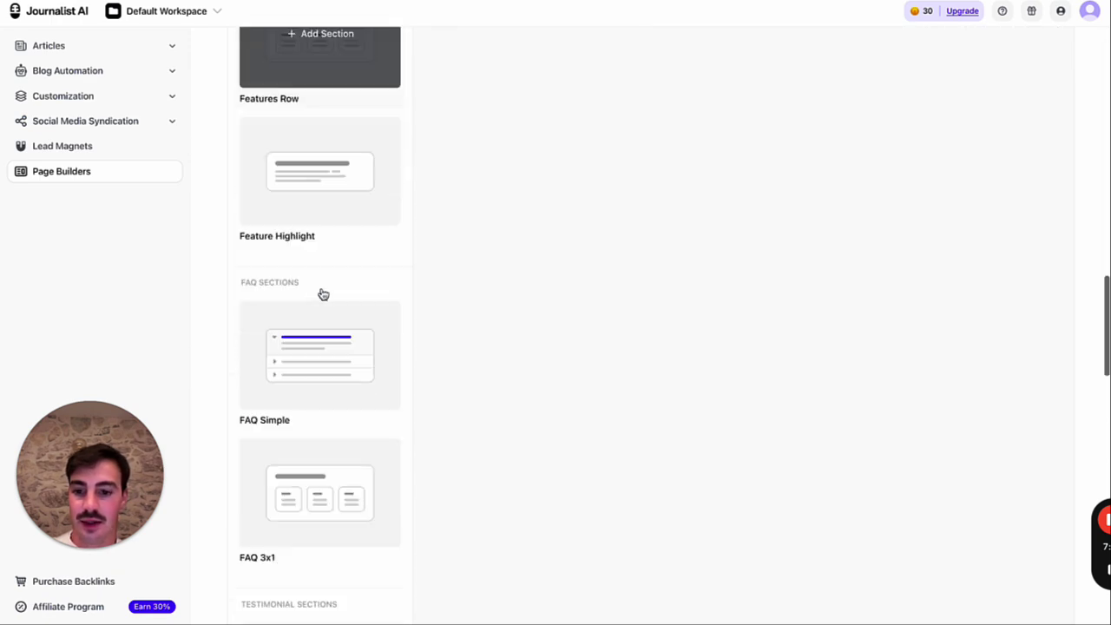
scroll(323, 296, down, 6)
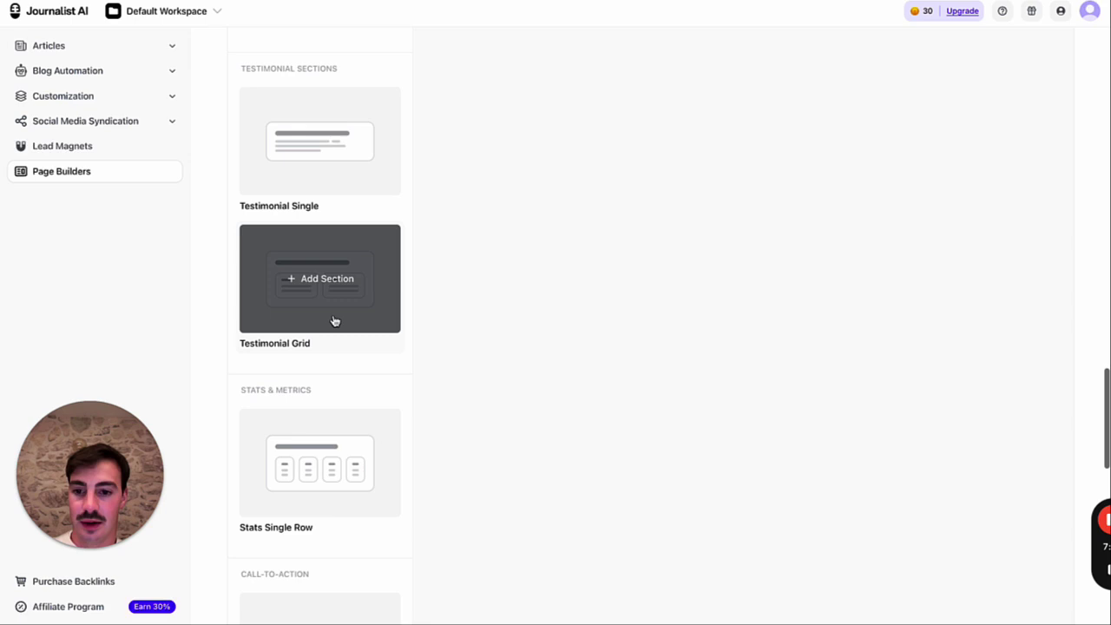
scroll(334, 321, down, 4)
click(322, 348)
scroll(322, 347, up, 15)
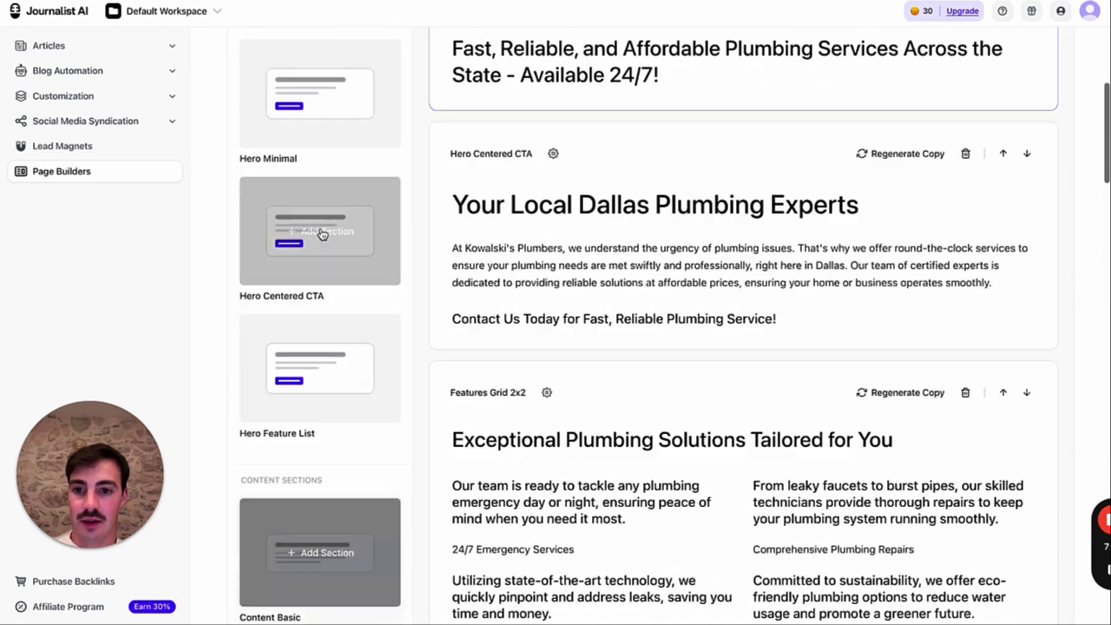
scroll(320, 289, down, 2)
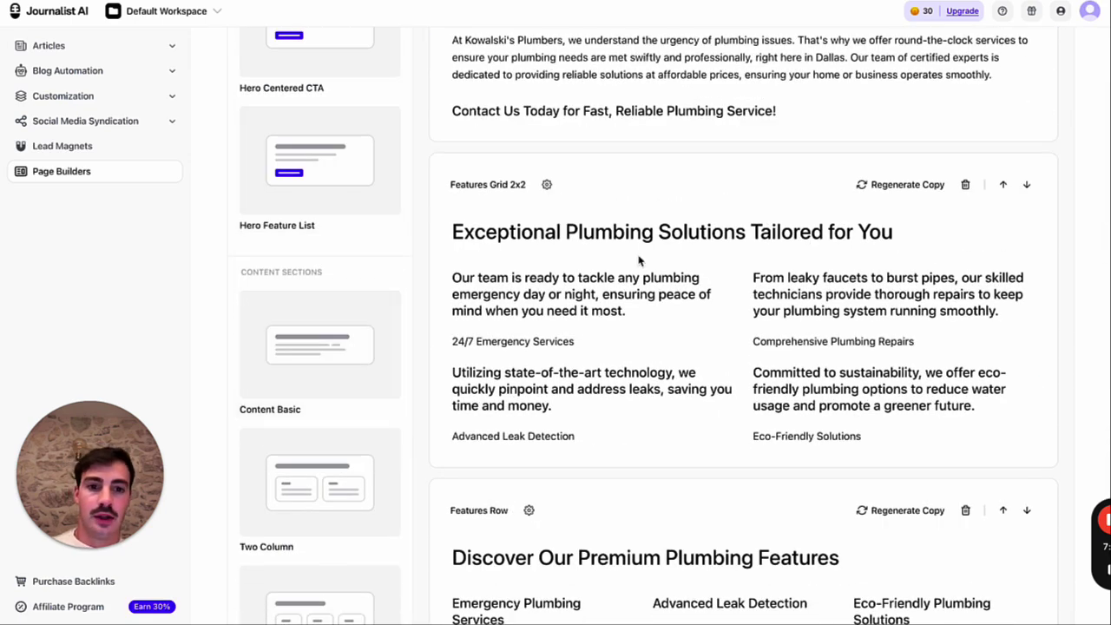
scroll(638, 260, up, 5)
scroll(638, 260, down, 1)
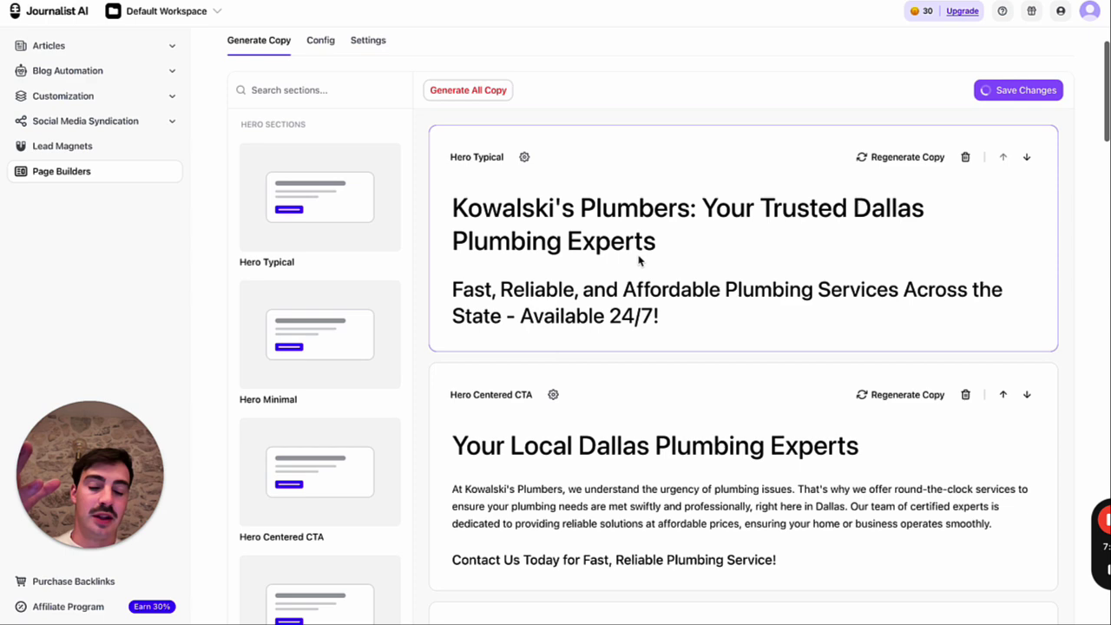
scroll(638, 261, down, 1)
scroll(638, 253, up, 1)
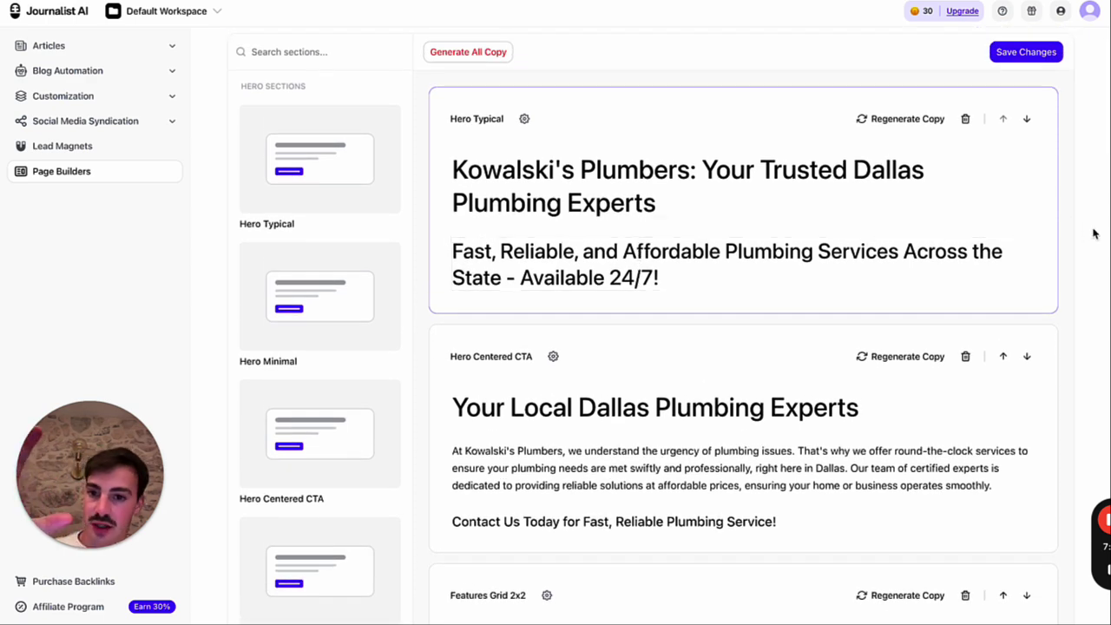
scroll(362, 303, down, 4)
scroll(858, 211, up, 4)
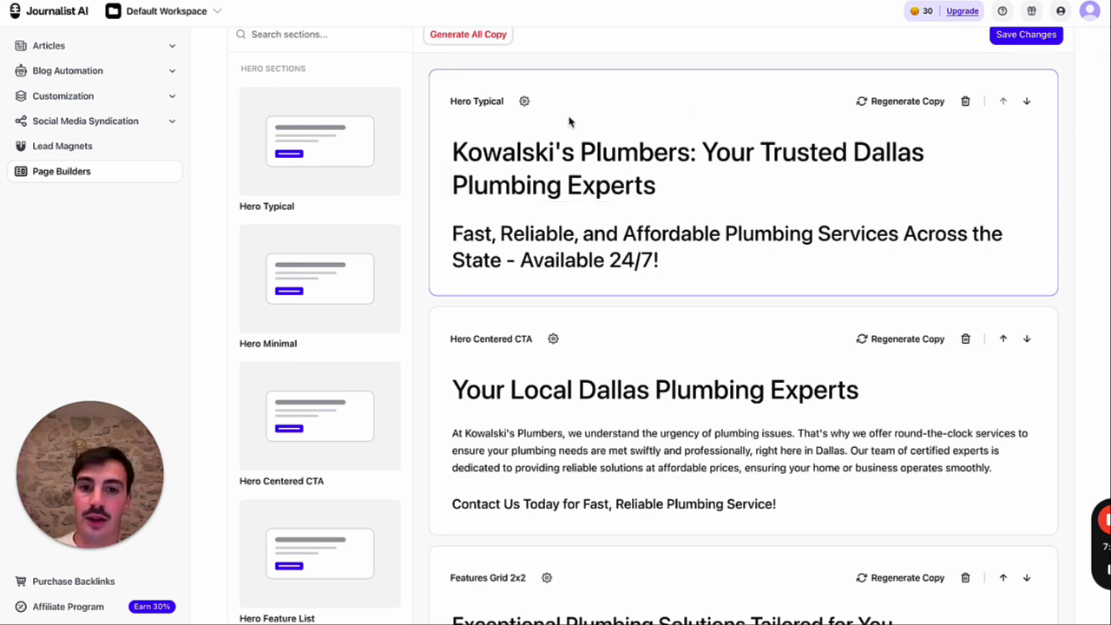
drag(453, 153, 635, 154)
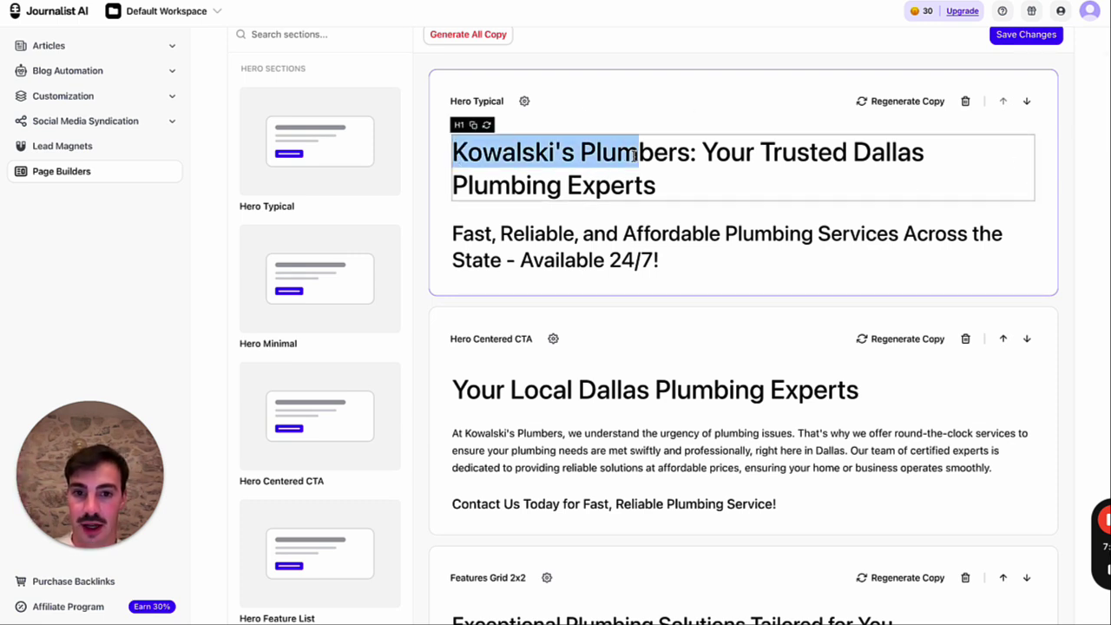
click(850, 153)
drag(851, 153, 922, 154)
click(654, 260)
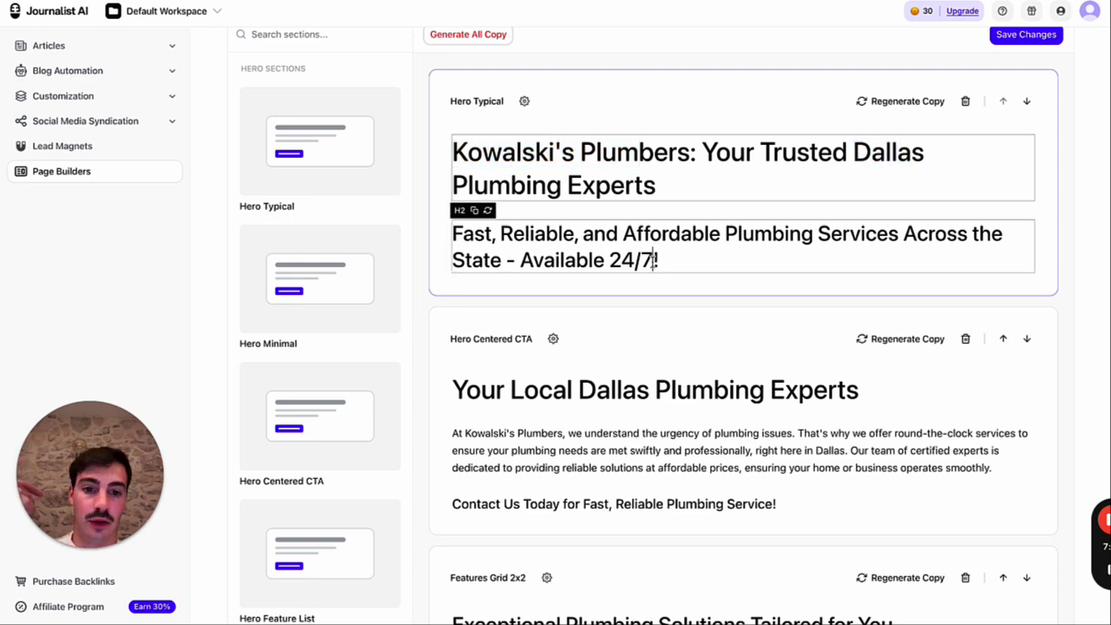
drag(655, 260, 705, 232)
scroll(702, 232, down, 4)
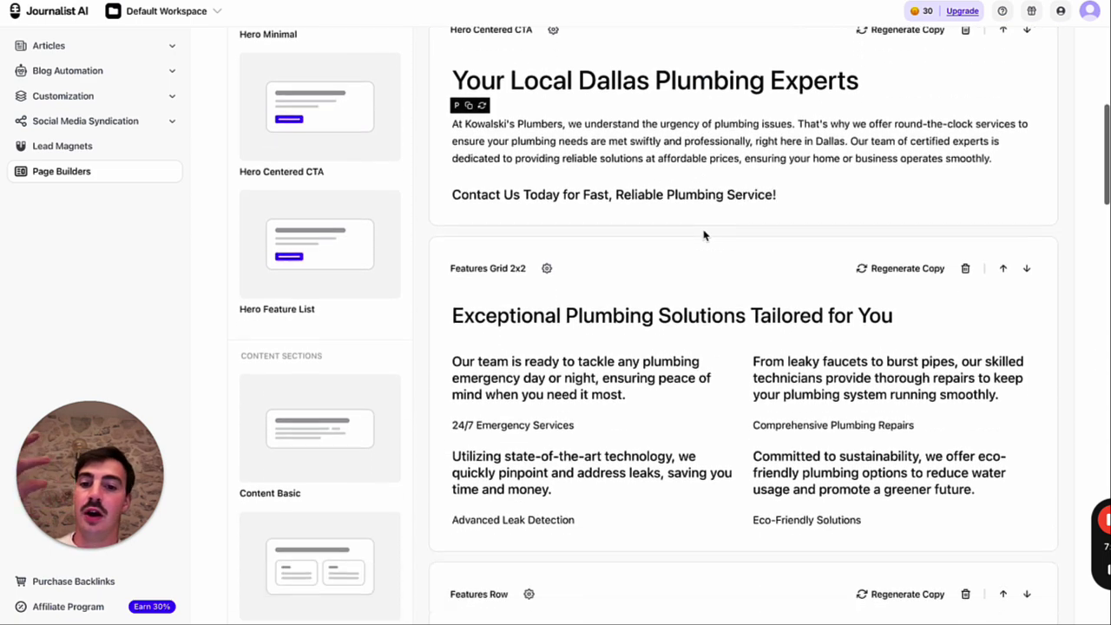
scroll(704, 234, down, 3)
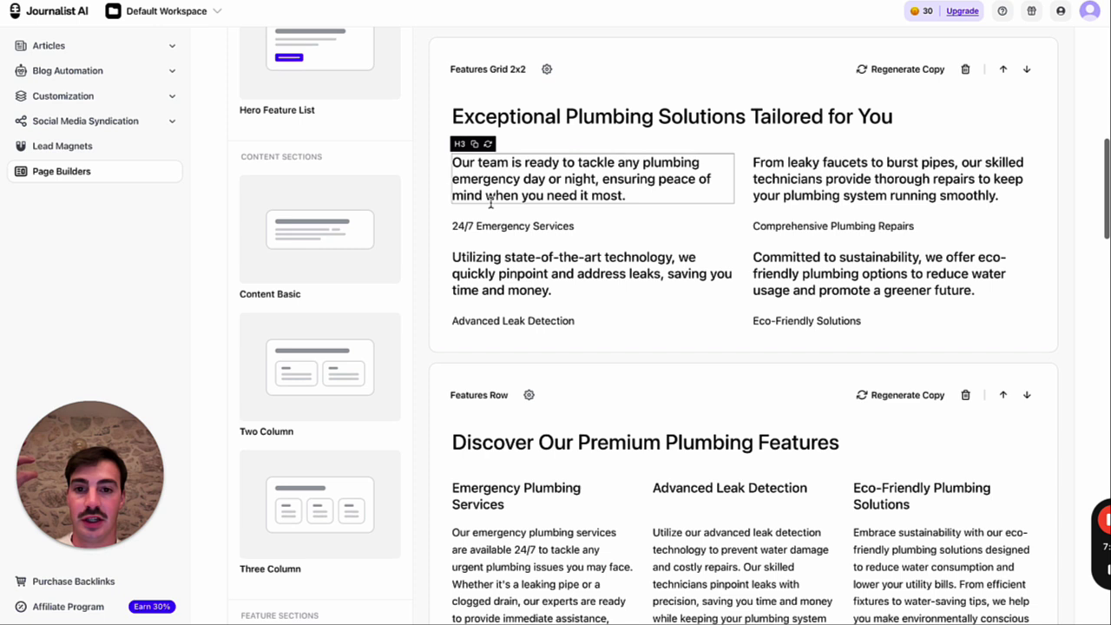
scroll(554, 131, up, 1)
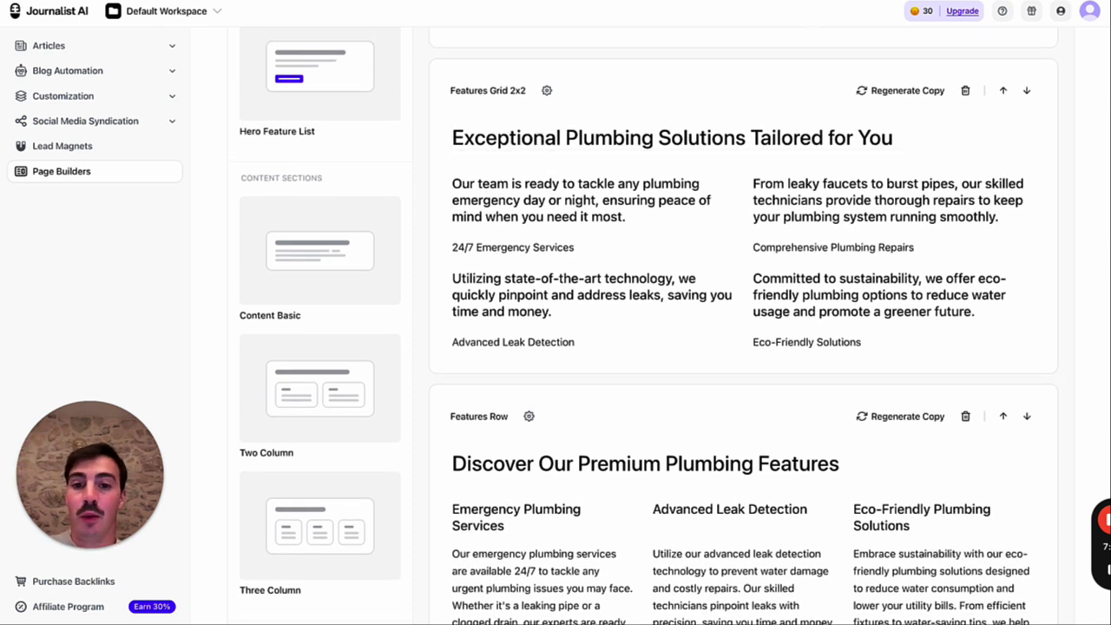
click(860, 0)
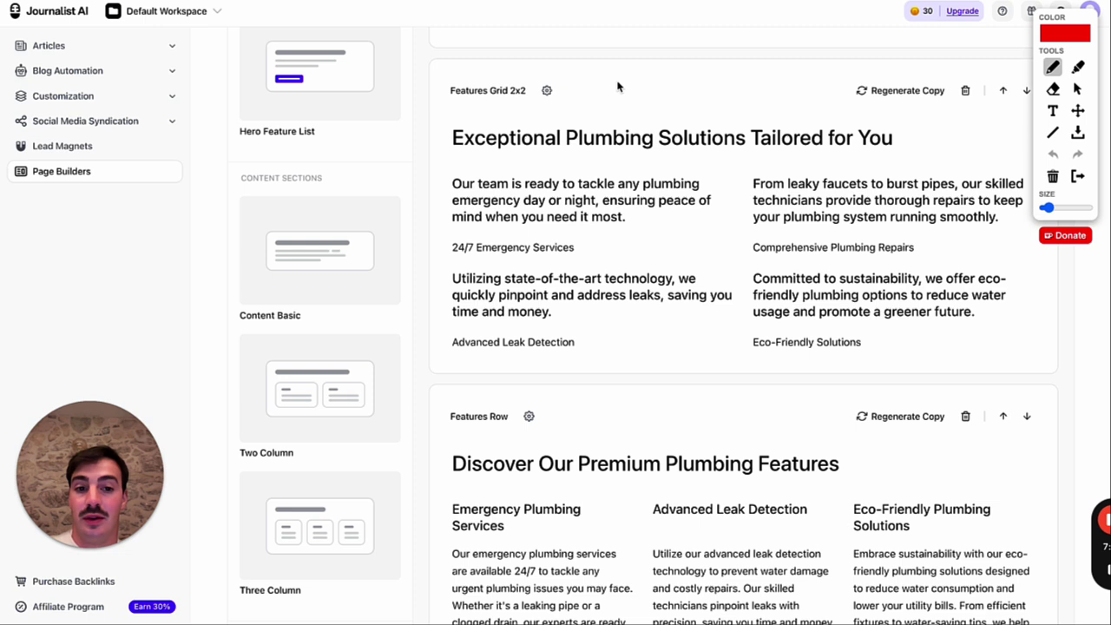
drag(451, 259, 583, 259)
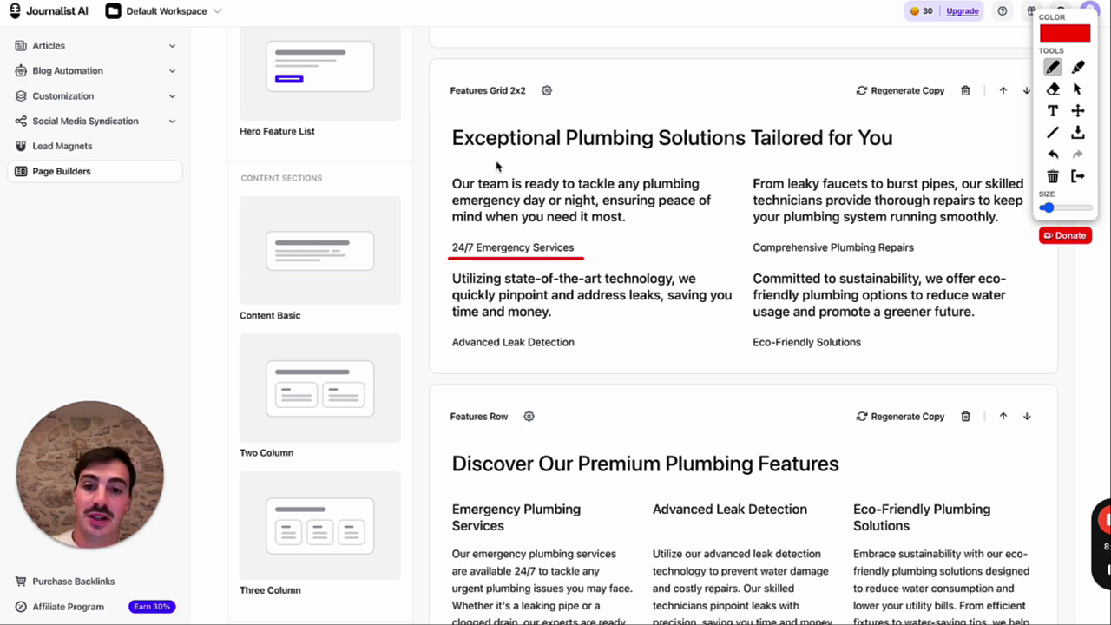
mouse_move(436, 161)
mouse_down()
mouse_move(555, 270)
mouse_move(721, 224)
mouse_move(486, 181)
mouse_move(431, 182)
mouse_up()
drag(430, 105, 519, 108)
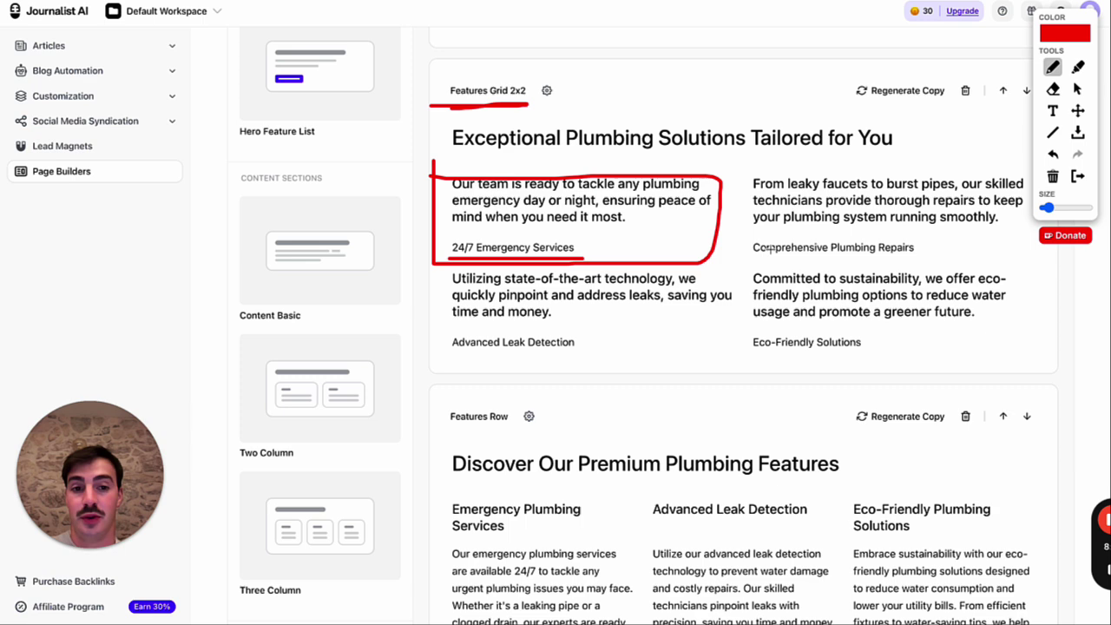
drag(752, 253, 914, 251)
drag(571, 351, 557, 354)
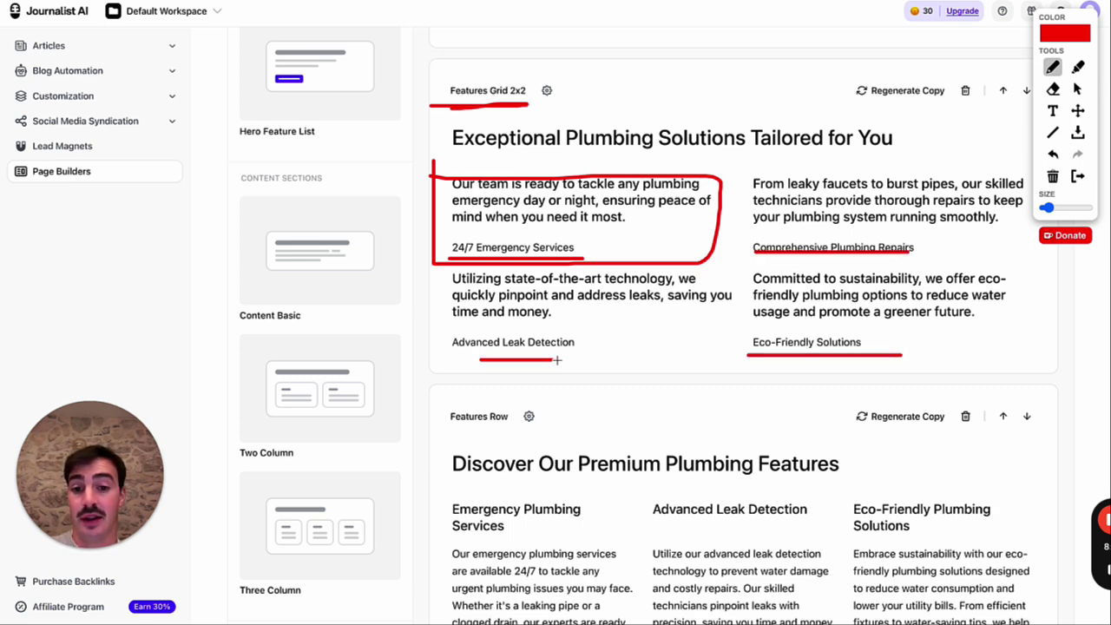
click(1080, 180)
scroll(643, 204, down, 8)
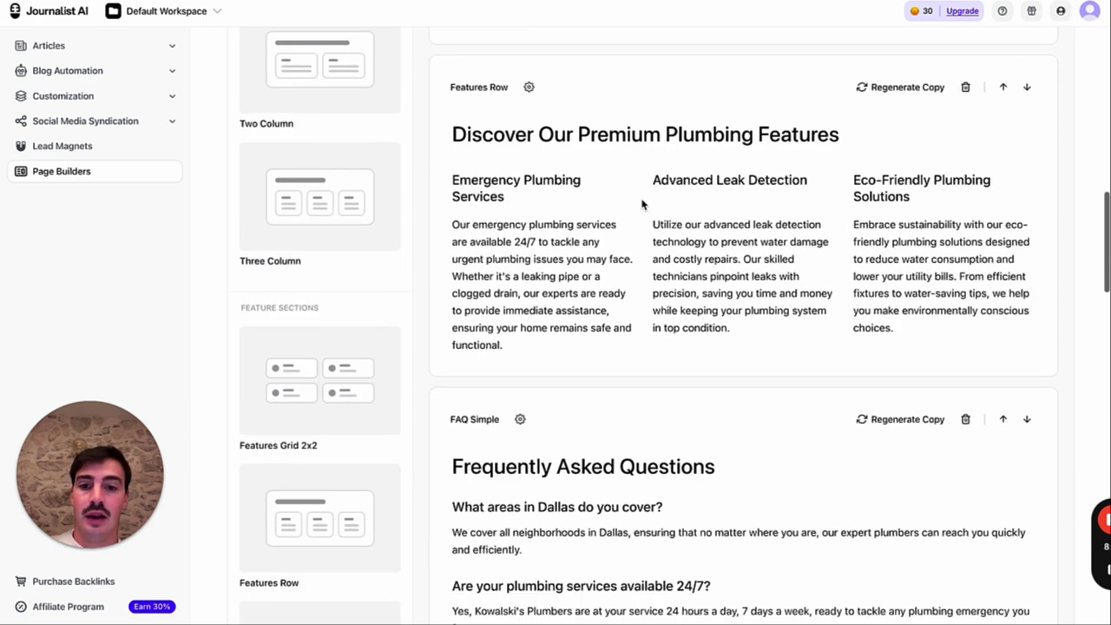
scroll(643, 204, down, 2)
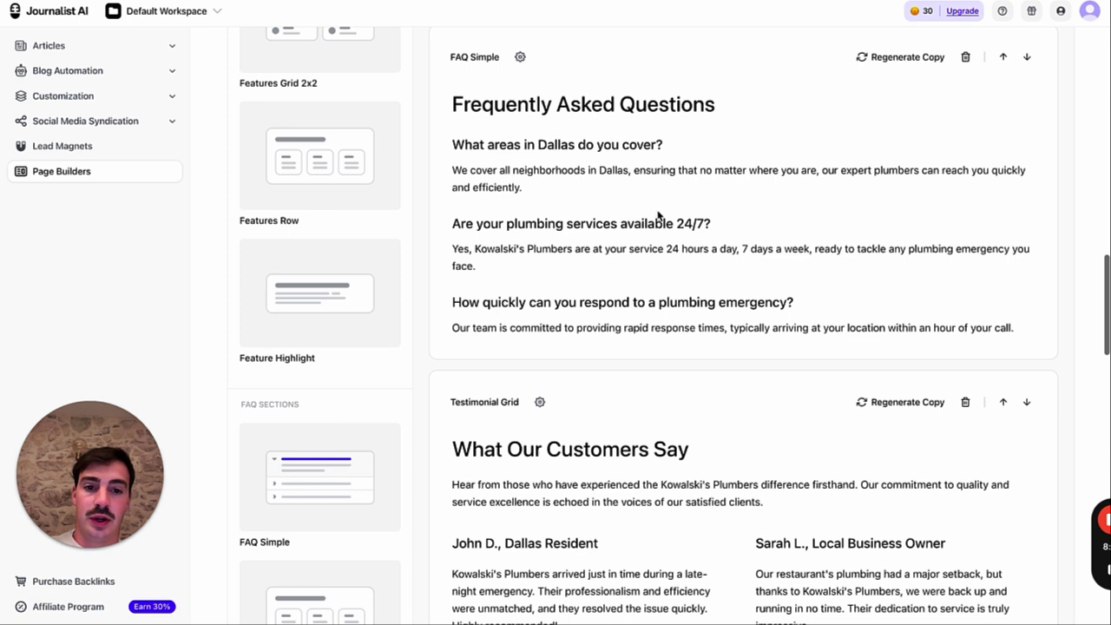
key(alt+shift+d)
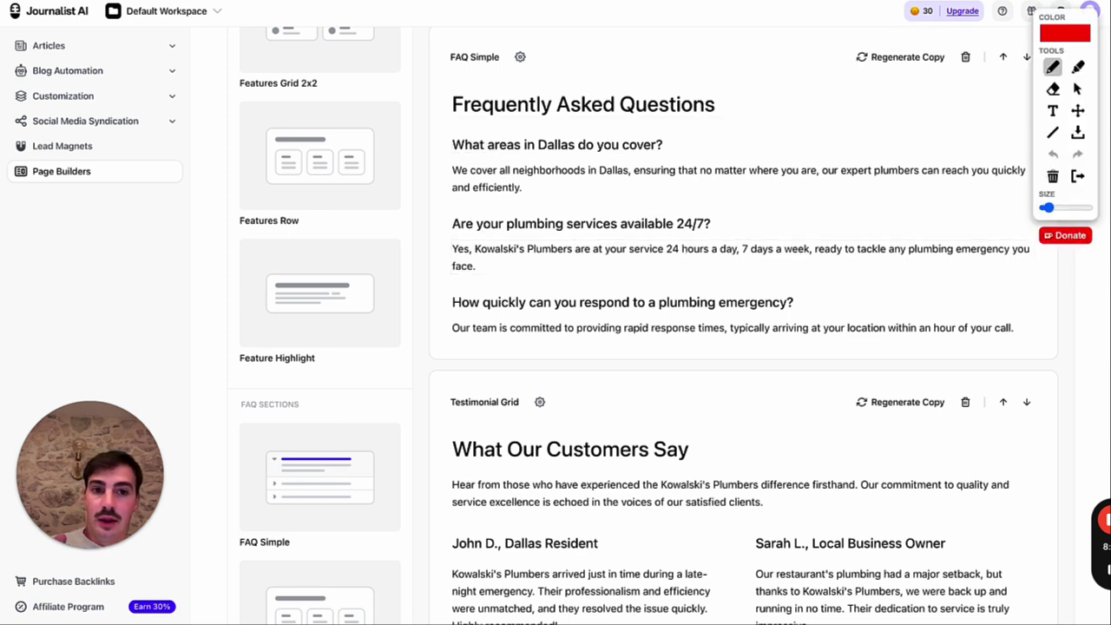
mouse_move(651, 32)
mouse_down()
mouse_move(563, 34)
mouse_move(729, 359)
mouse_move(739, 46)
mouse_move(714, 45)
mouse_up()
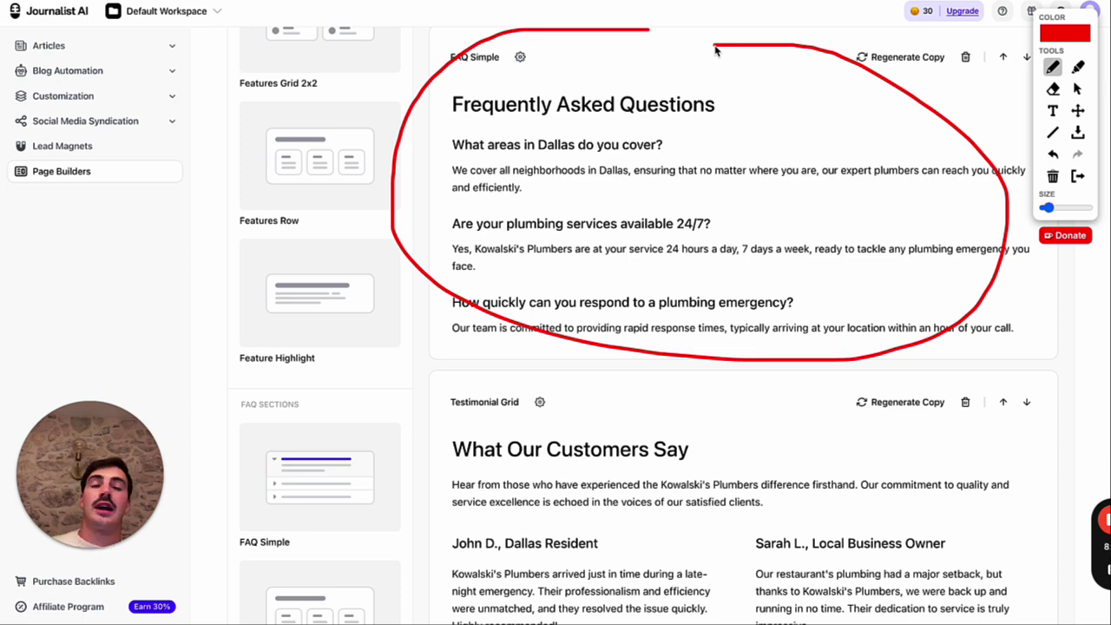
click(1079, 177)
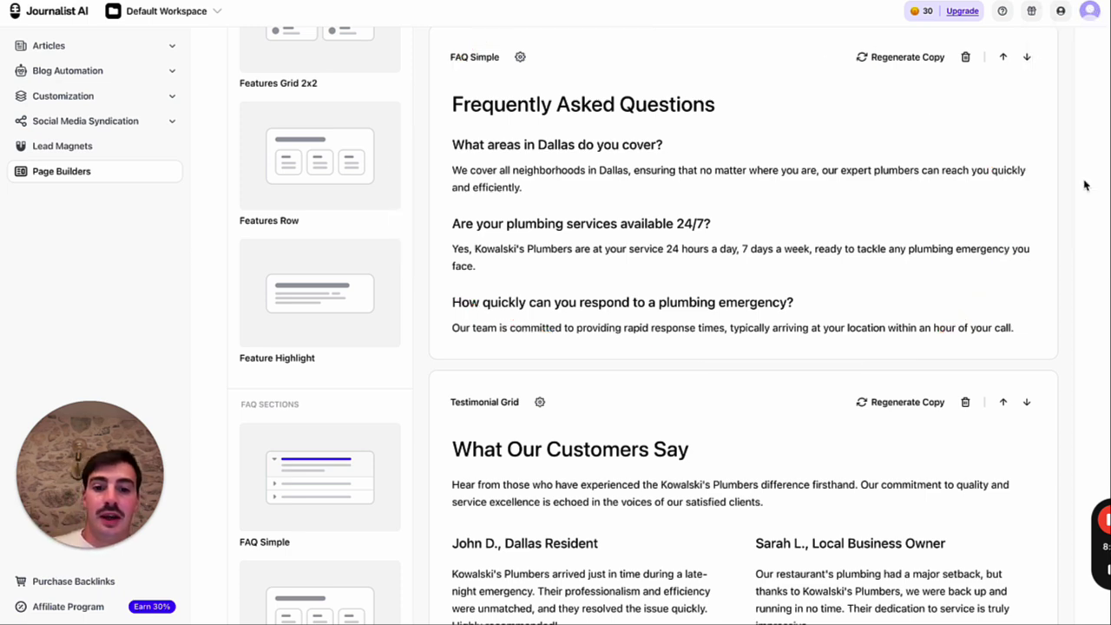
- Review the Dallas location page copy and save the current changes
scroll(958, 217, down, 8)
scroll(957, 217, down, 10)
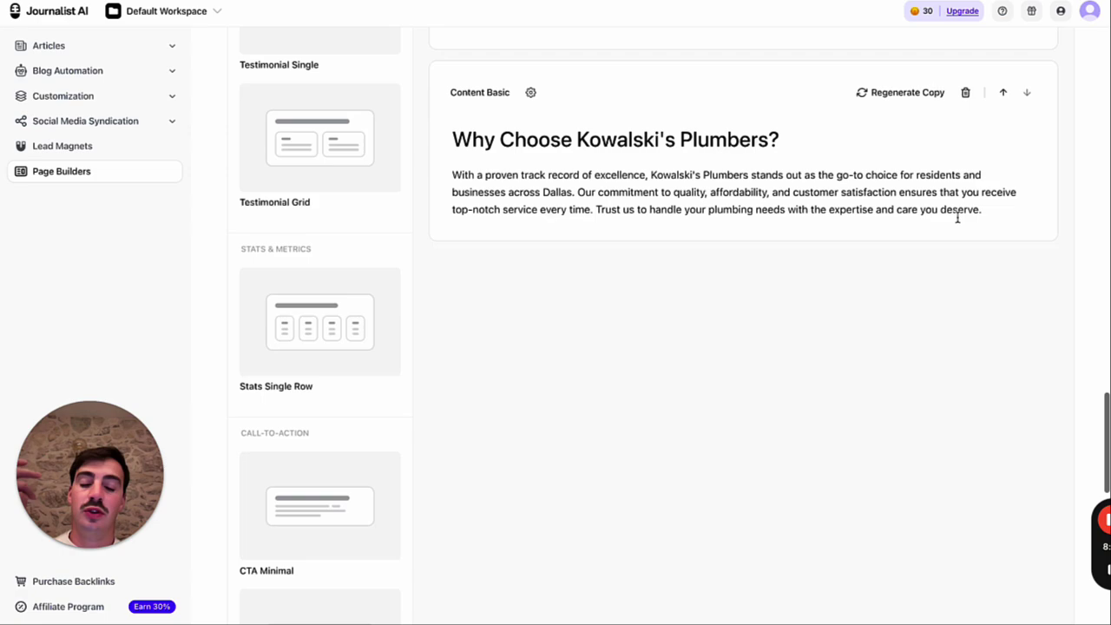
scroll(958, 217, up, 20)
scroll(957, 217, up, 10)
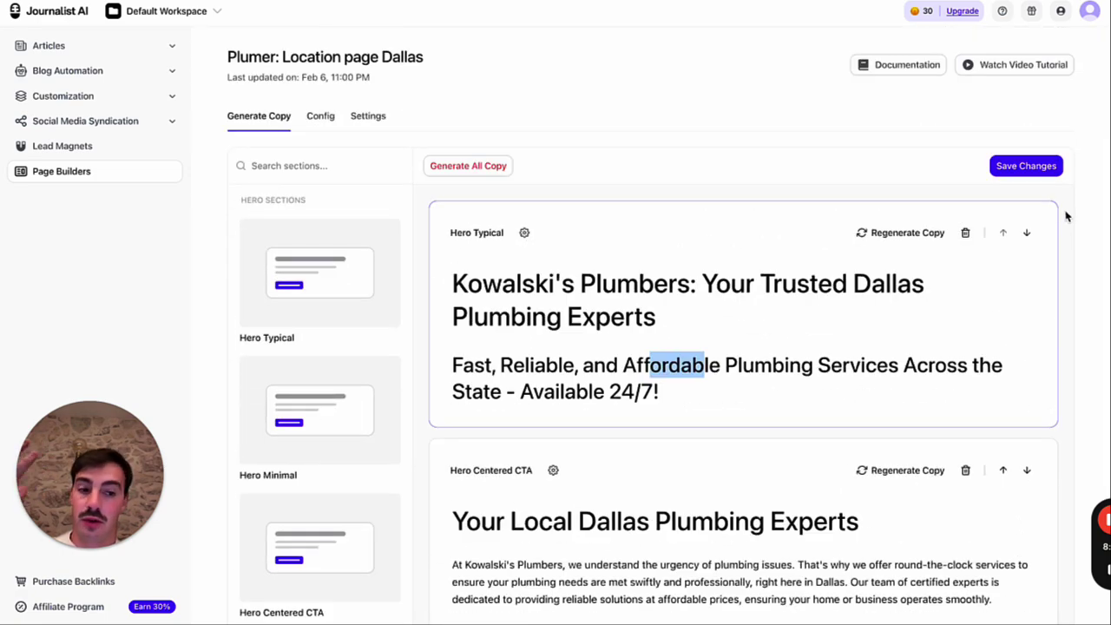
scroll(1068, 216, down, 1)
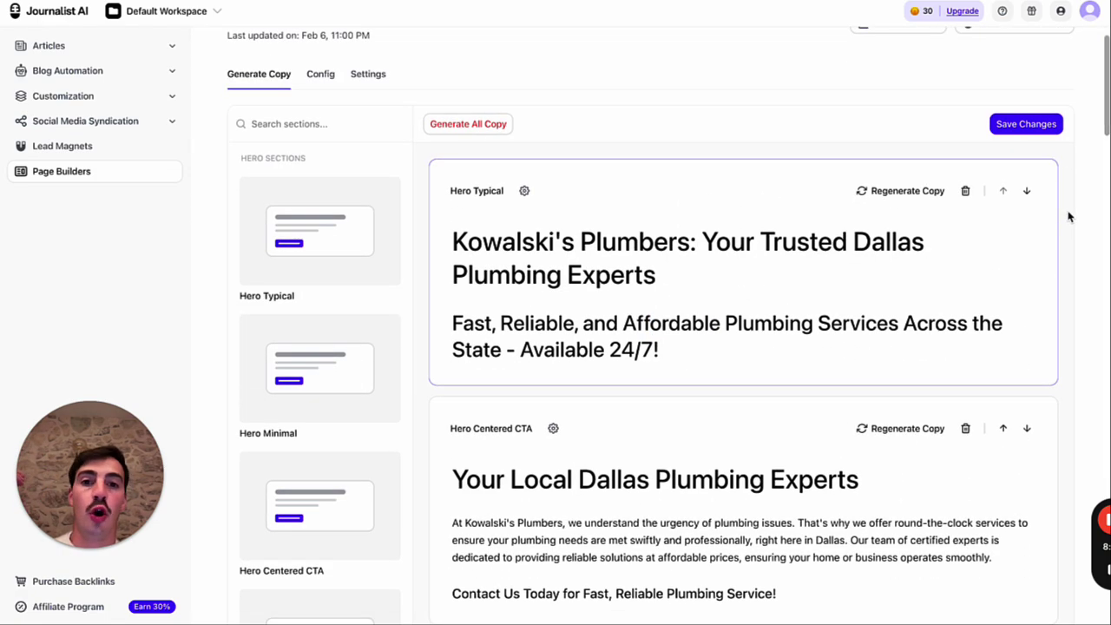
scroll(1068, 216, down, 2)
click(1035, 72)
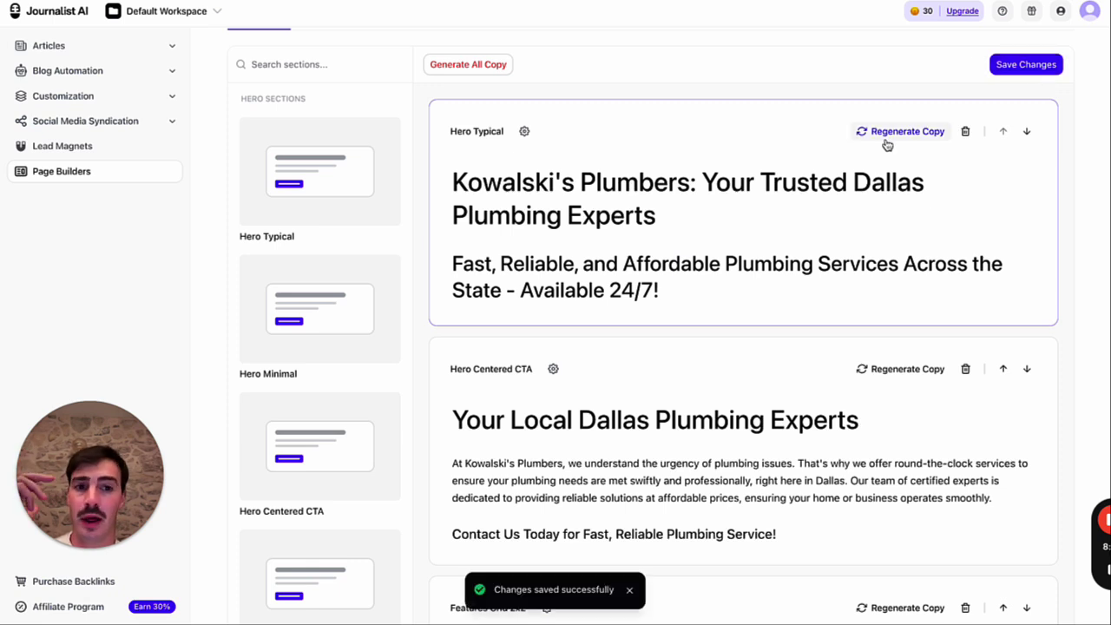
- Regenerate the hero subheading and the hero call-to-action paragraph
click(546, 264)
click(488, 240)
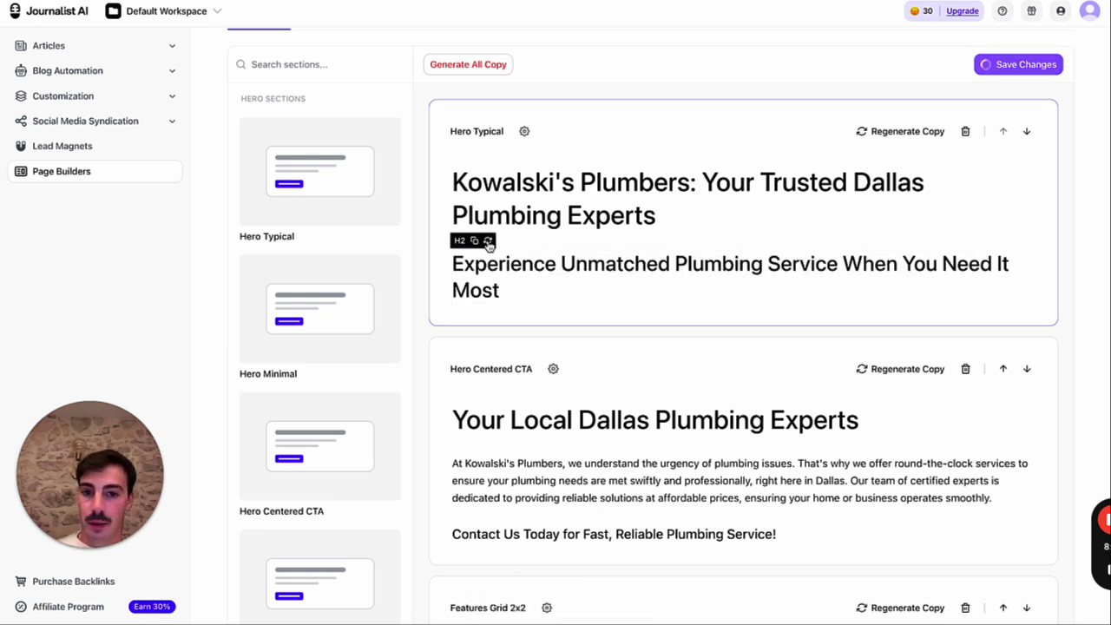
scroll(582, 261, down, 3)
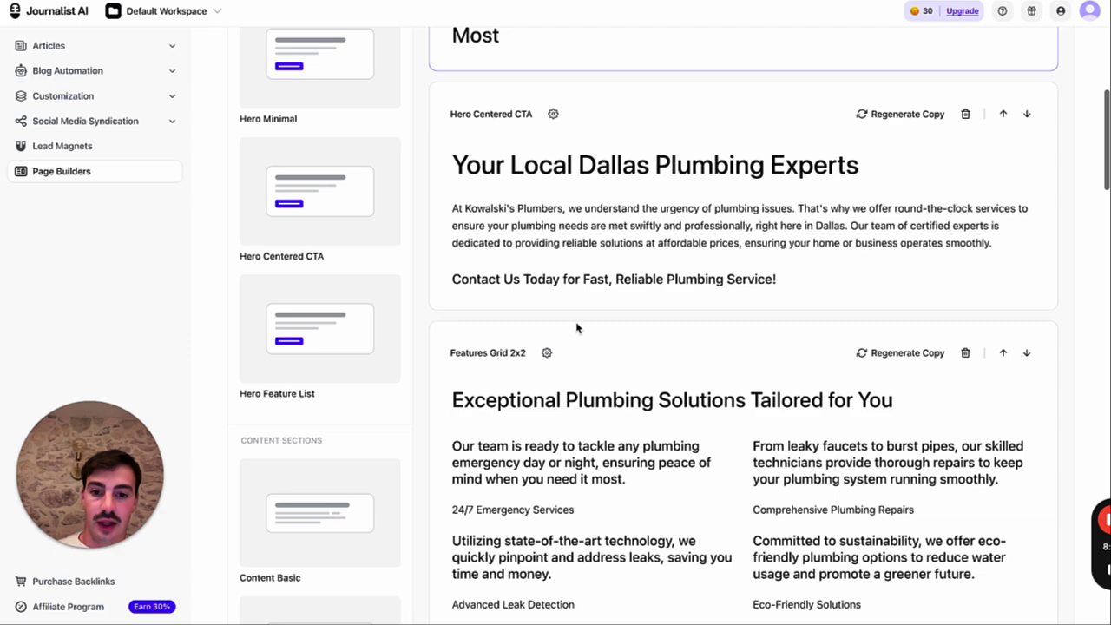
scroll(577, 327, down, 2)
scroll(486, 139, up, 1)
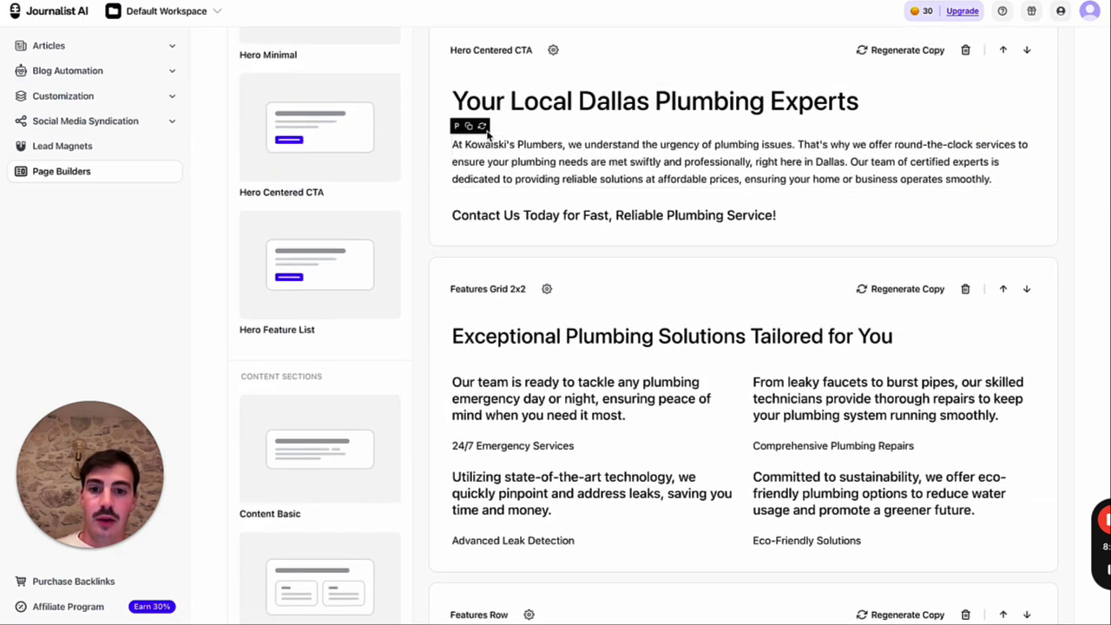
click(482, 127)
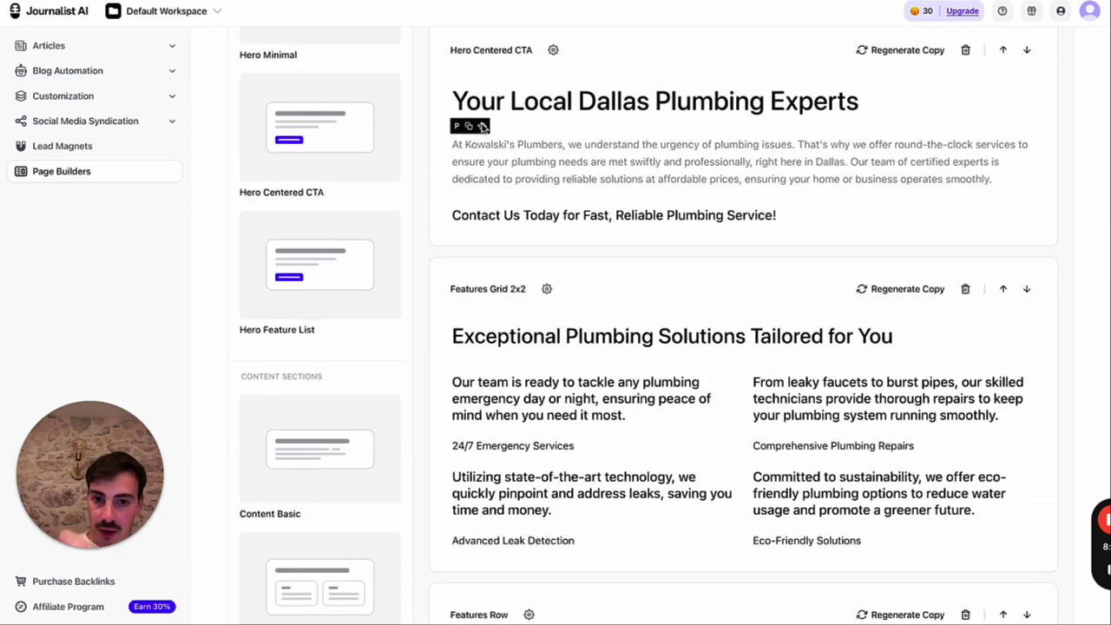
- Deselect the hero call-to-action paragraph and save, getting 'Changes saved successfully'
scroll(575, 342, down, 13)
scroll(581, 347, up, 18)
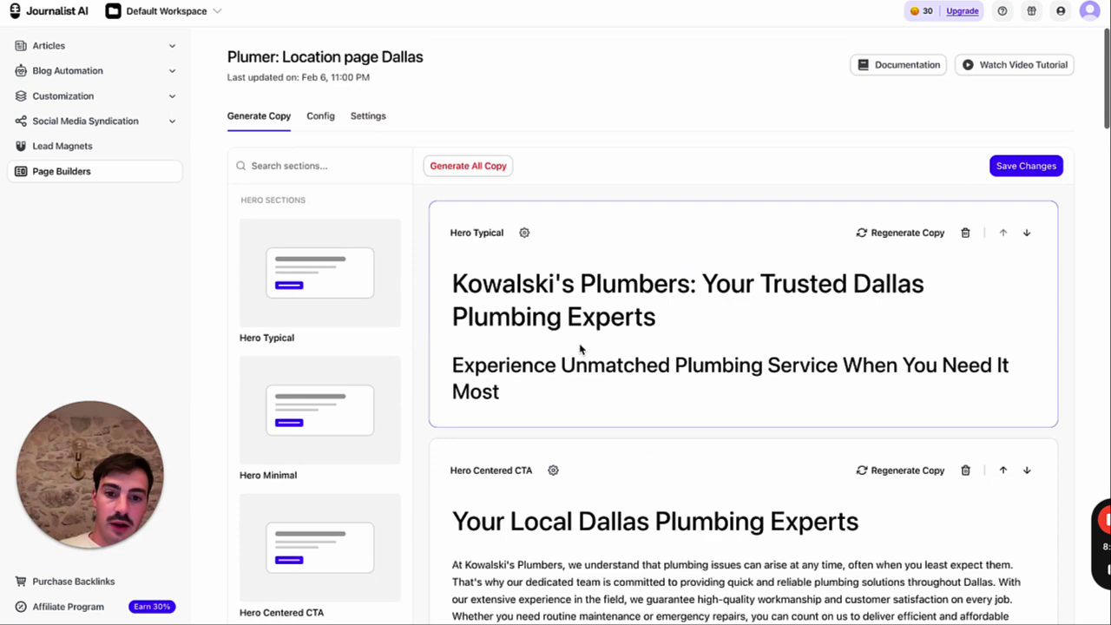
scroll(581, 348, down, 5)
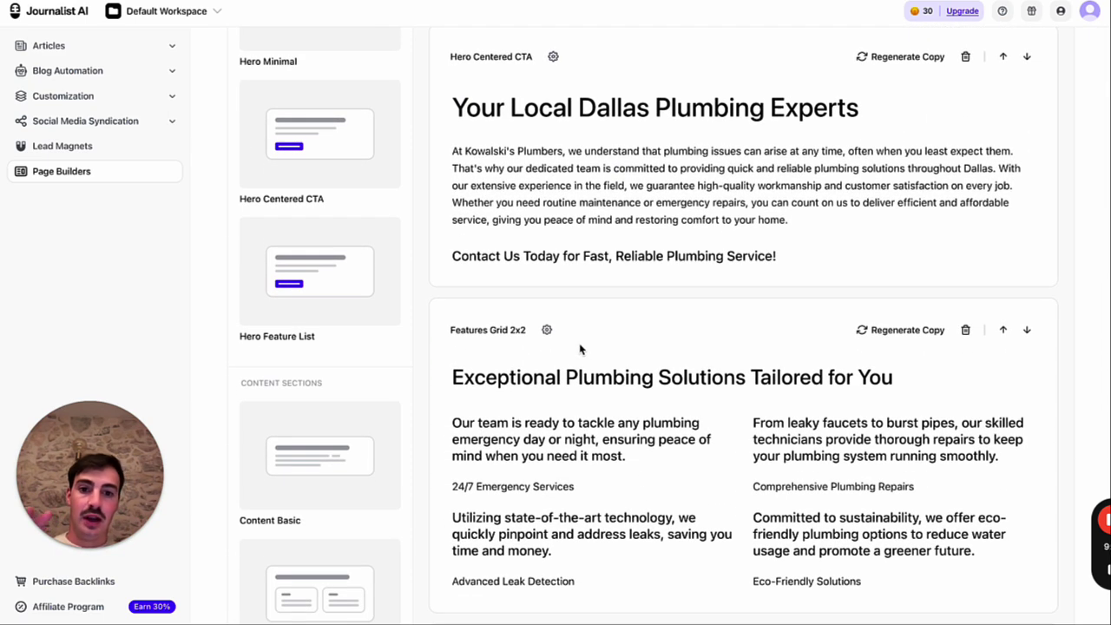
scroll(581, 348, up, 1)
triple_click(601, 162)
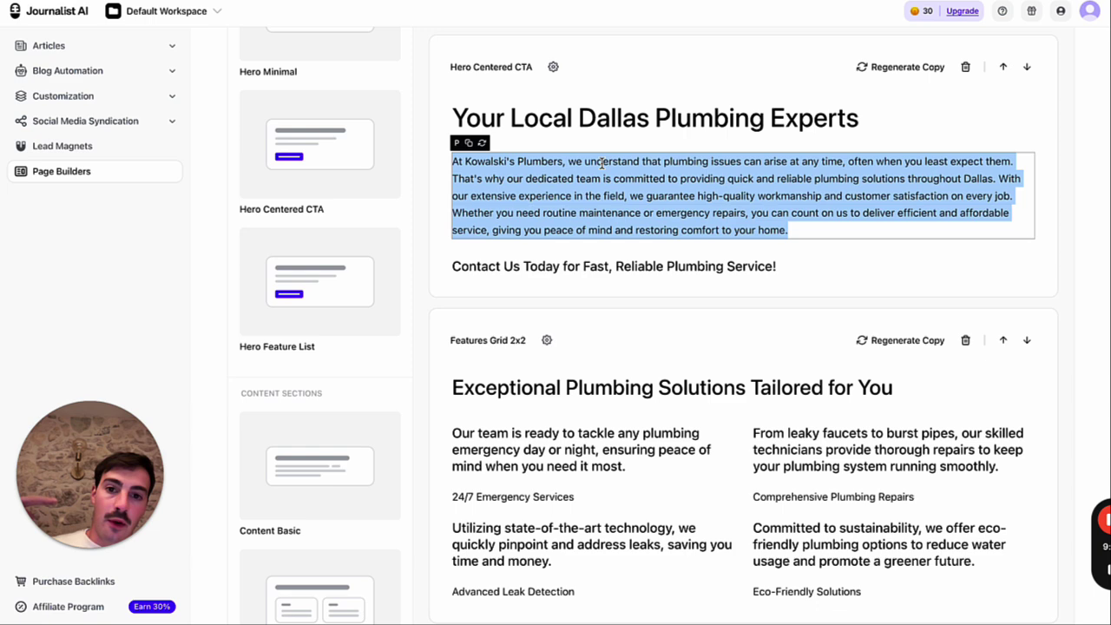
scroll(602, 165, up, 5)
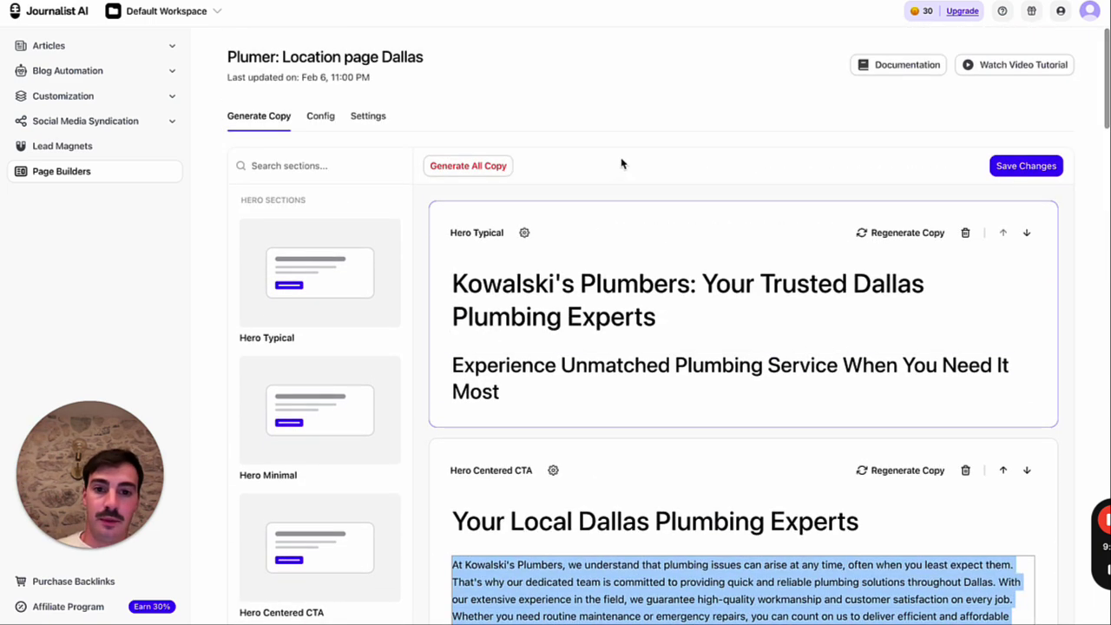
click(627, 164)
click(1032, 167)
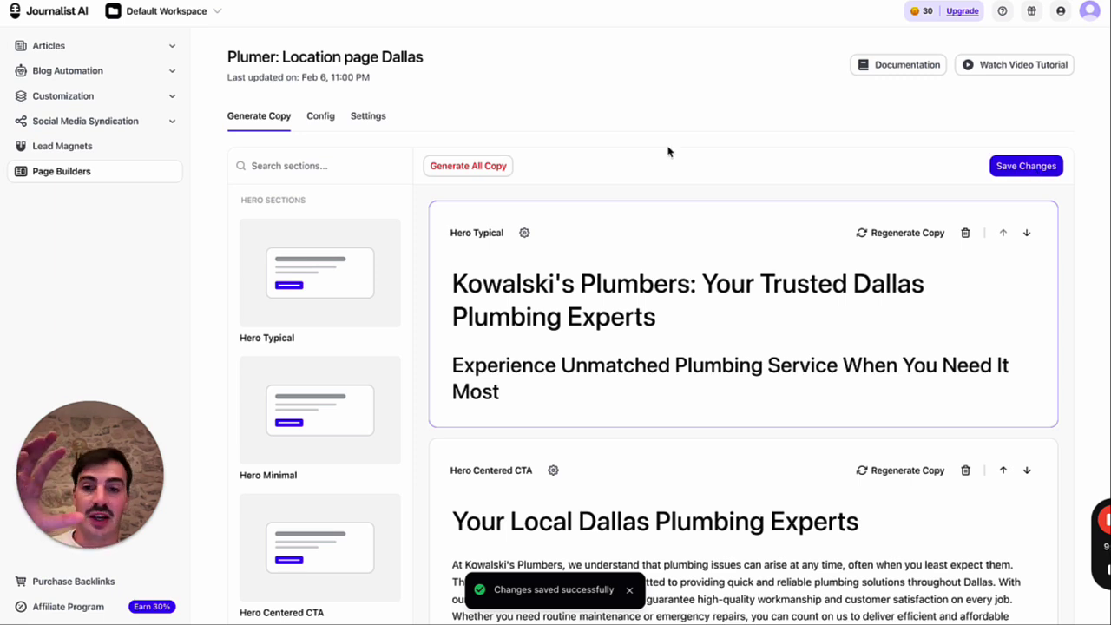
- Open the Dallas page's prompt and language Config view, then draw two red marker lines
click(373, 120)
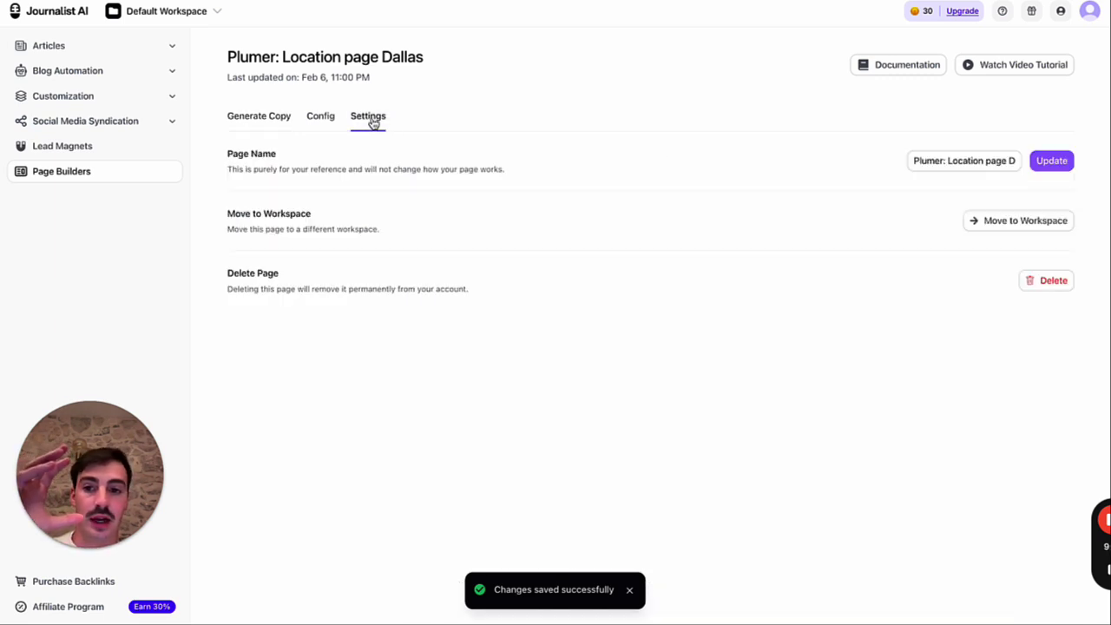
click(269, 120)
scroll(585, 137, down, 1)
click(330, 55)
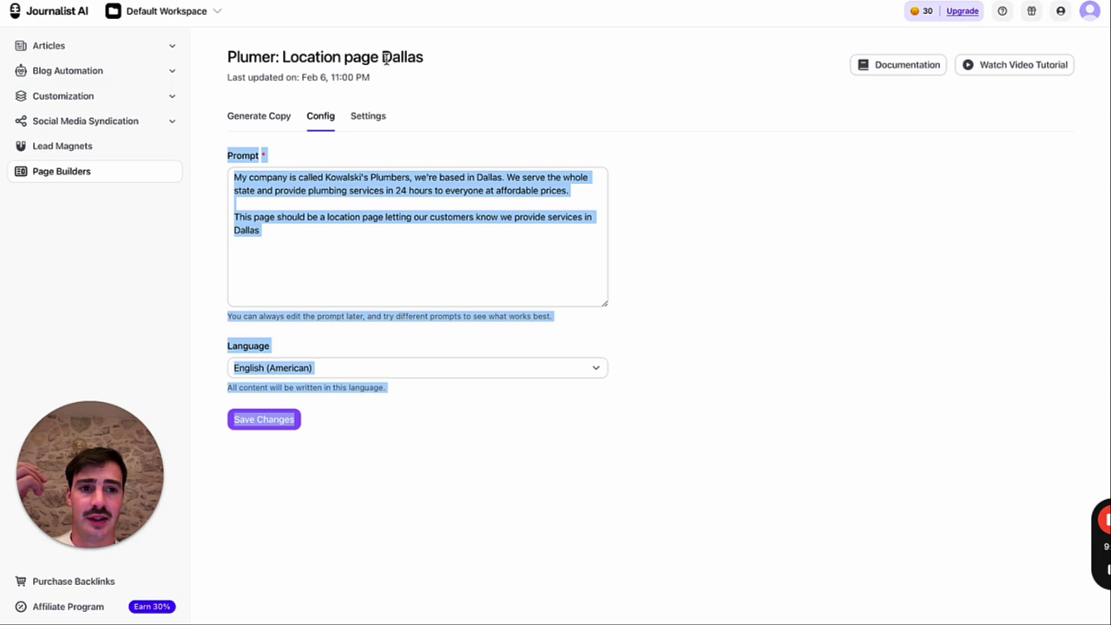
click(526, 91)
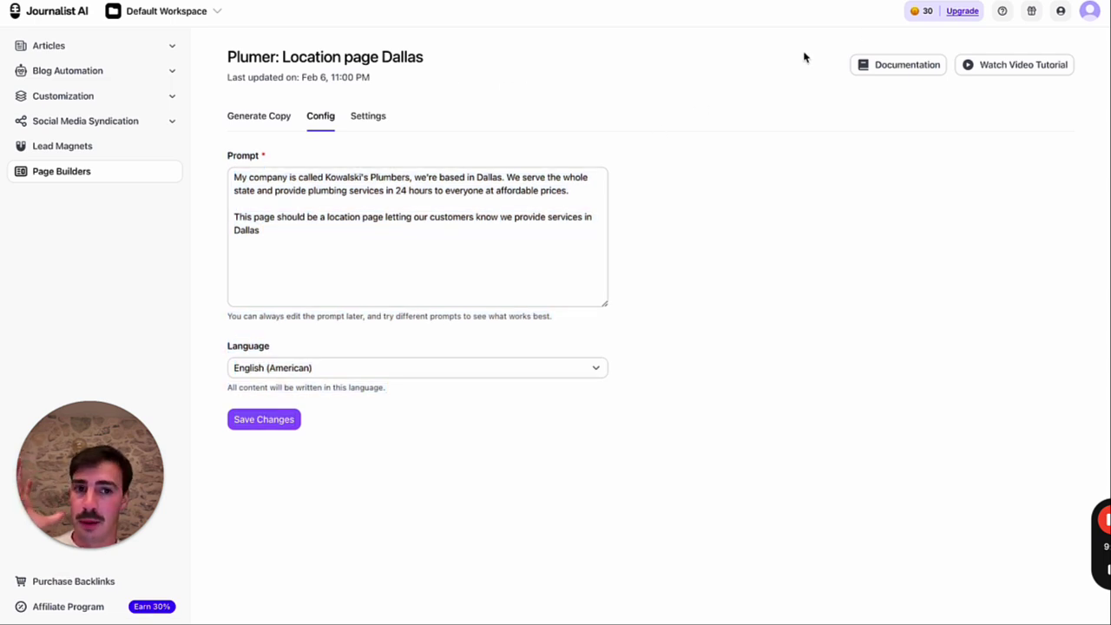
mouse_move(842, 229)
mouse_down()
mouse_move(849, 96)
mouse_move(837, 88)
mouse_up()
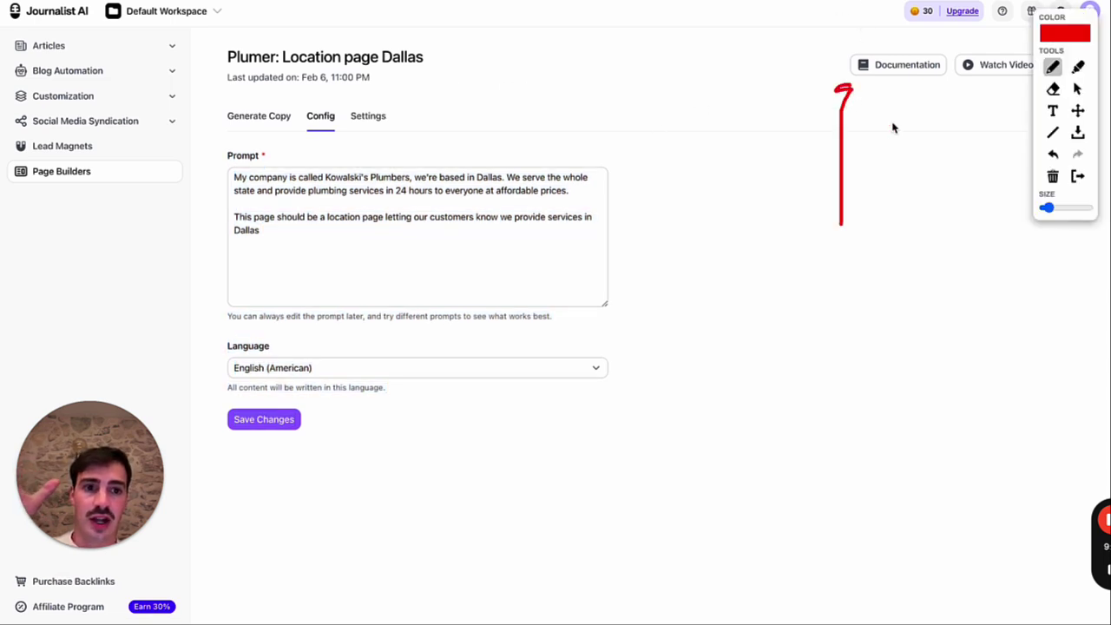
mouse_move(954, 233)
mouse_down()
mouse_move(955, 155)
mouse_move(978, 99)
mouse_up()
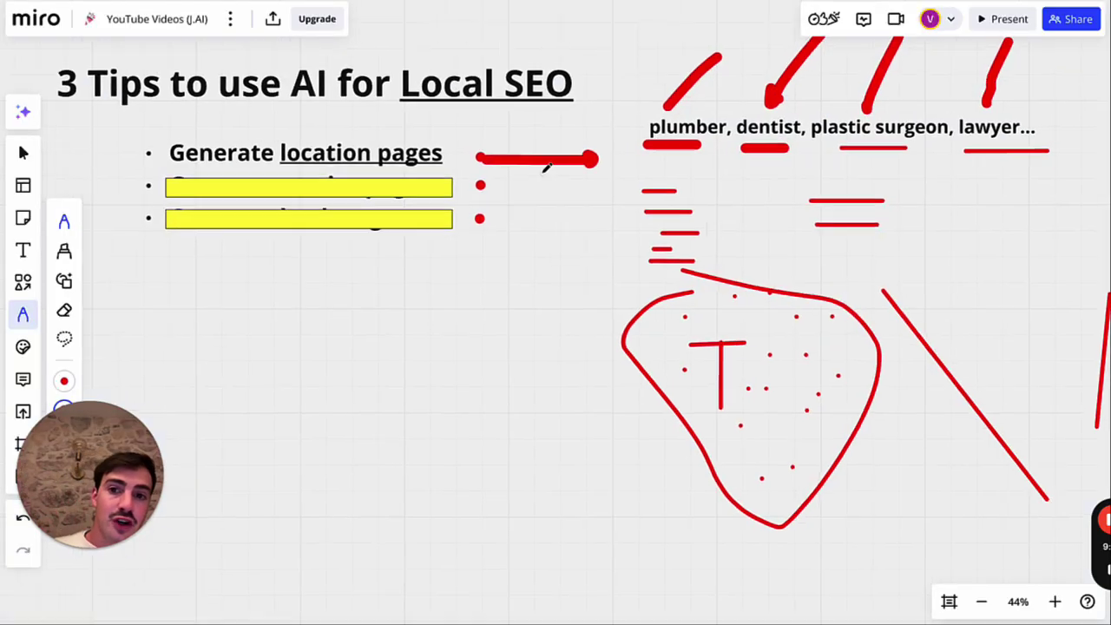
- Write 'C + S' beside the arrow and delete the yellow box to reveal 'Generate service pages'
scroll(547, 167, left, 3)
scroll(546, 168, up, 2)
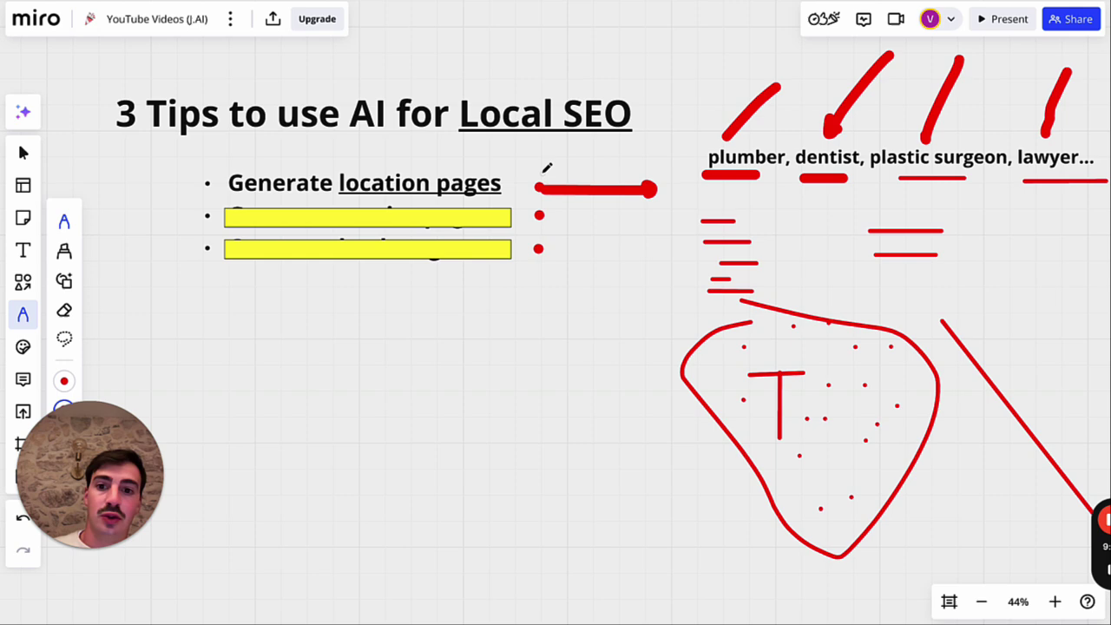
mouse_move(608, 176)
mouse_down()
mouse_move(576, 187)
mouse_move(635, 196)
mouse_move(625, 187)
mouse_move(675, 184)
mouse_move(665, 197)
mouse_up()
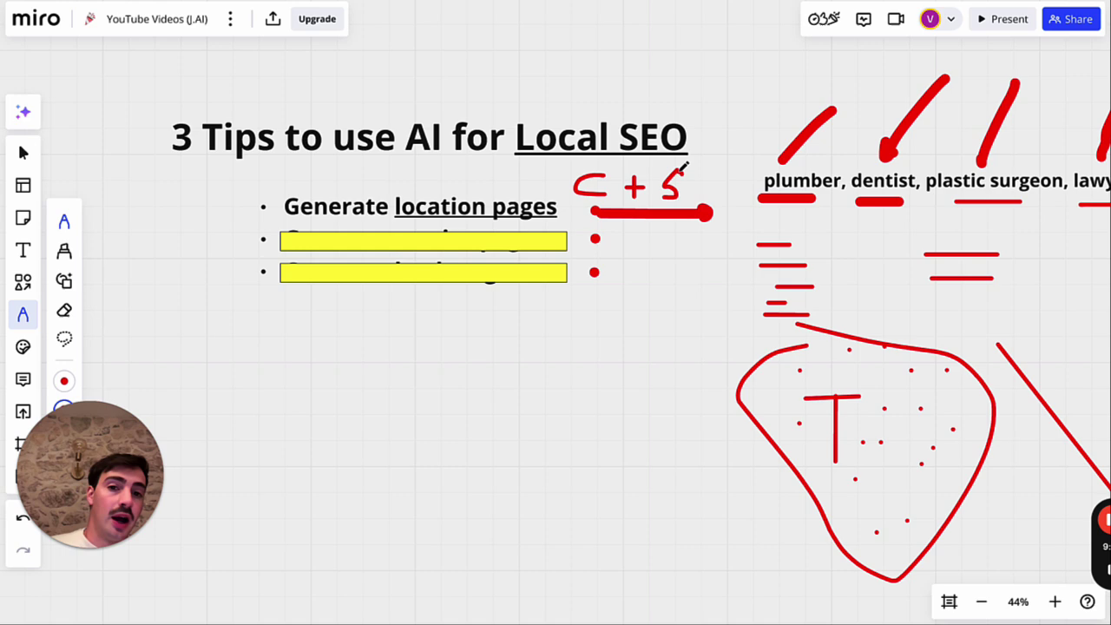
click(23, 152)
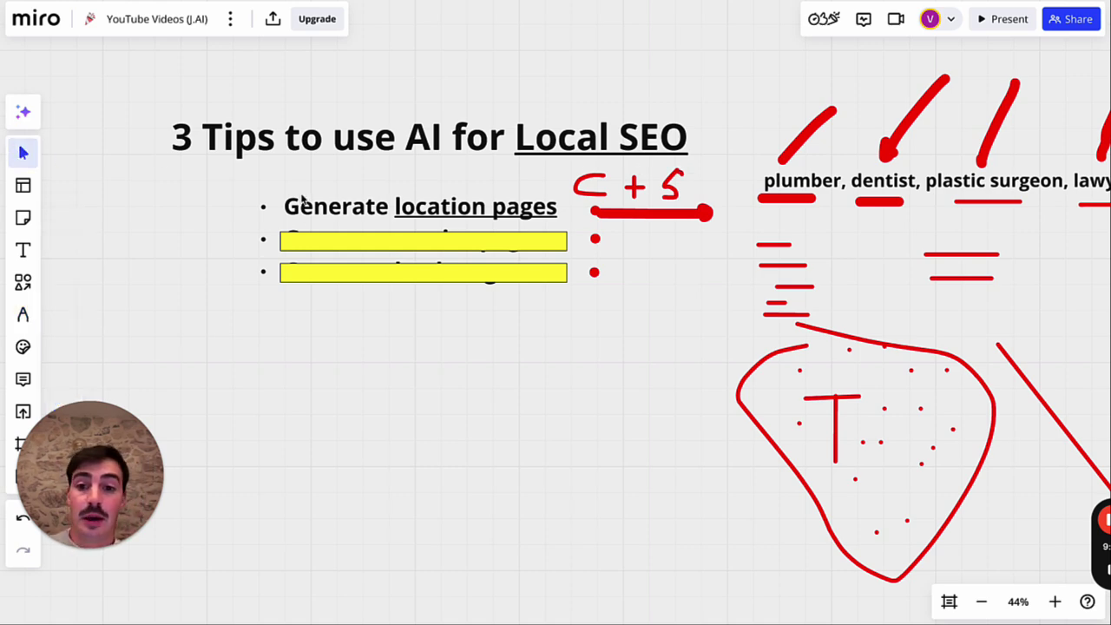
click(308, 248)
key(Delete)
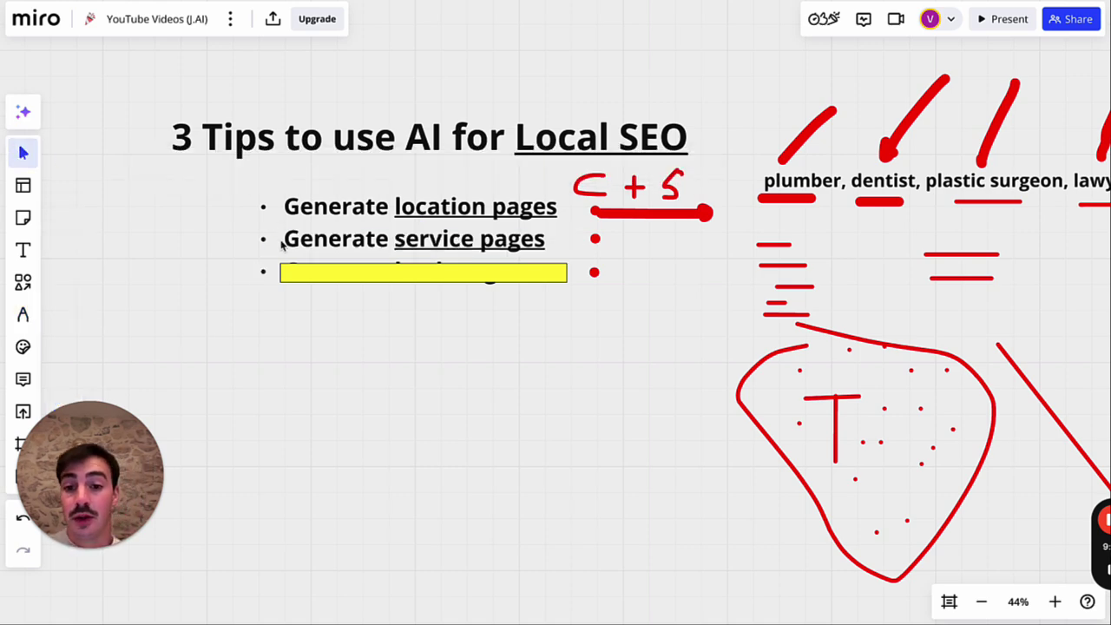
- Draw a red freehand arrow rightward from the professions list
click(23, 315)
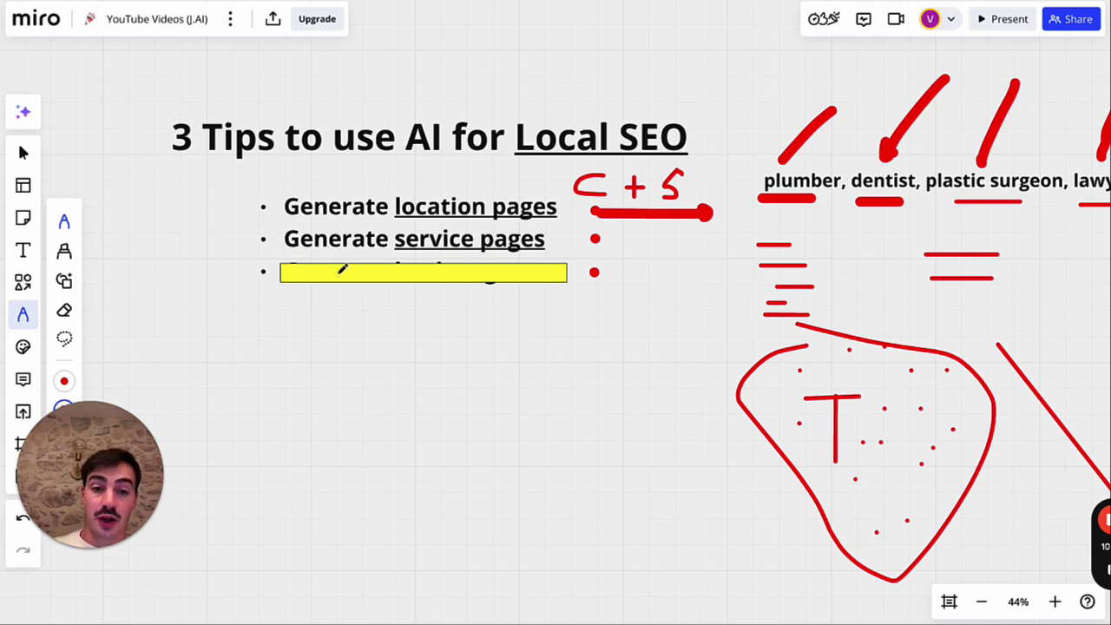
scroll(448, 263, right, 5)
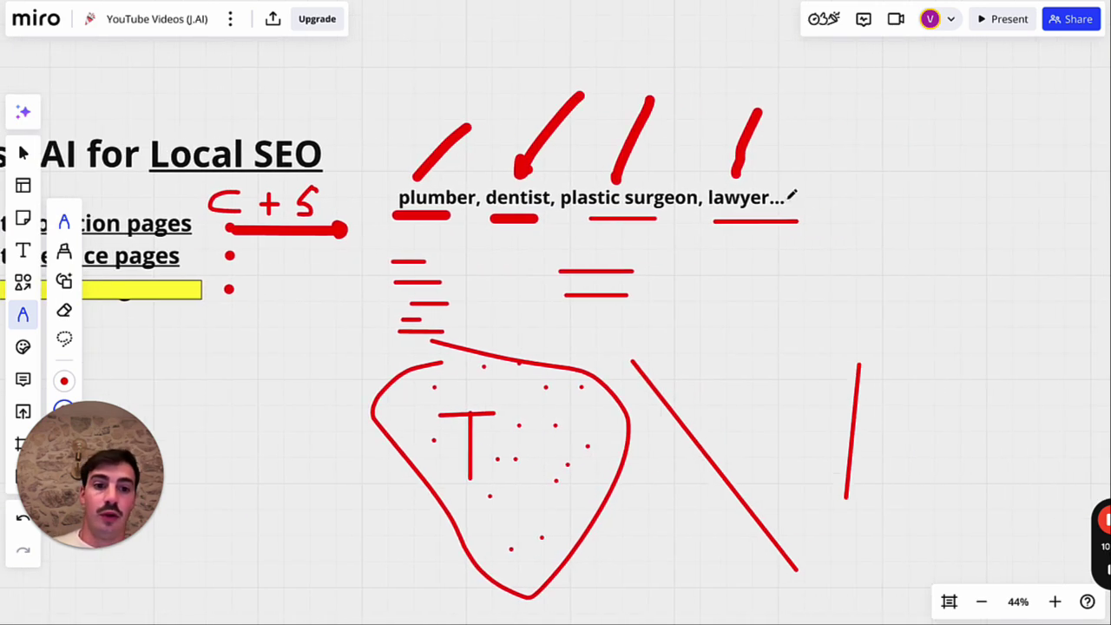
mouse_move(644, 215)
mouse_down()
mouse_move(947, 193)
mouse_move(936, 205)
mouse_up()
scroll(941, 198, right, 5)
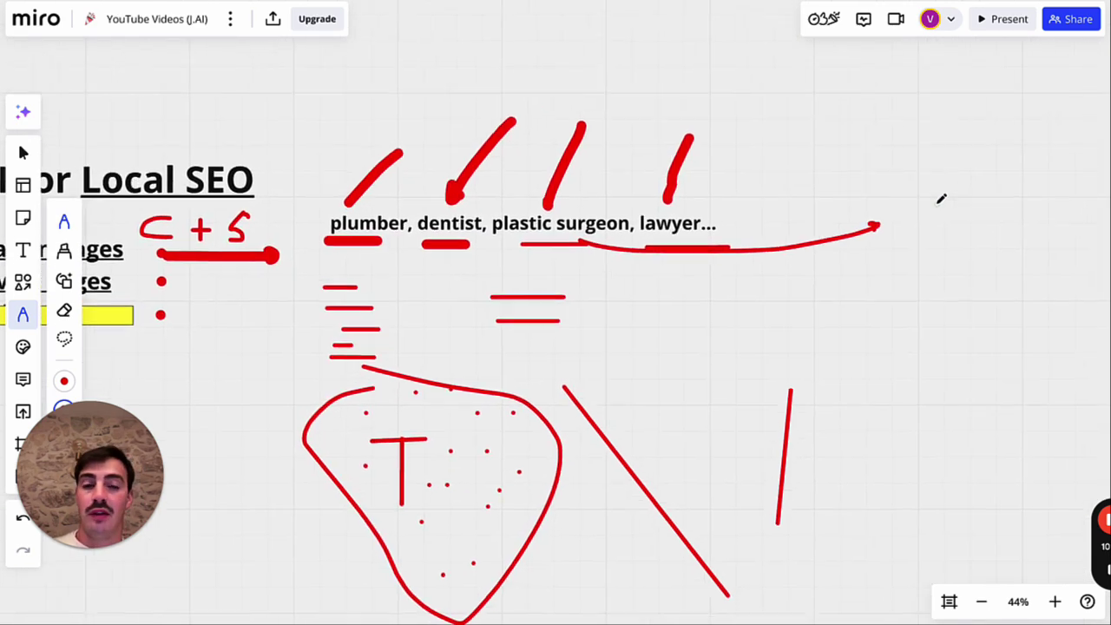
scroll(941, 198, right, 3)
scroll(848, 209, up, 3)
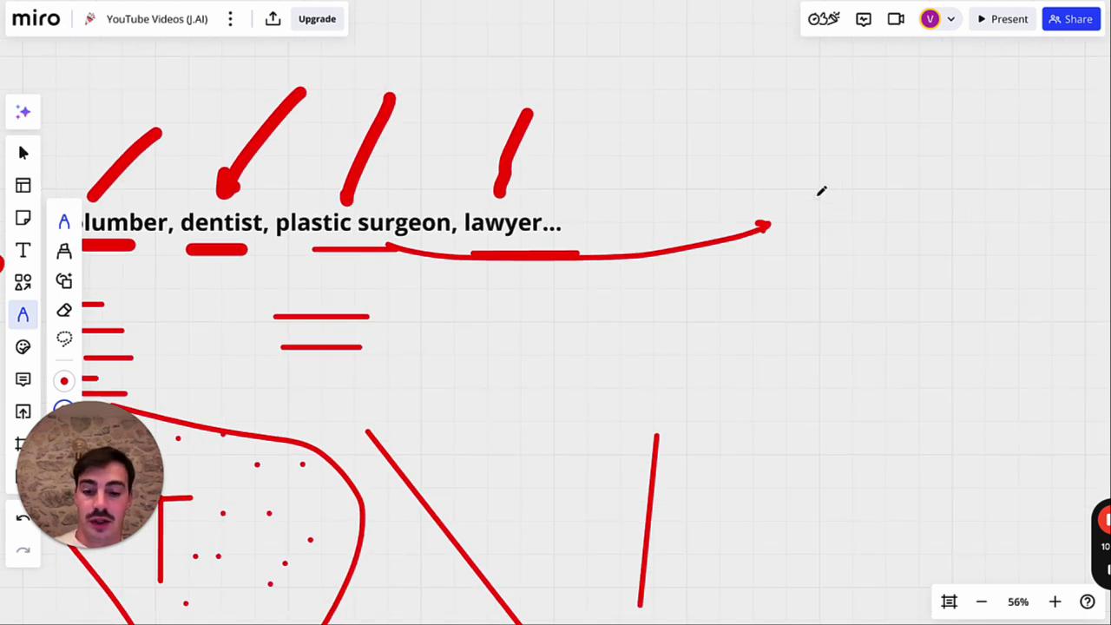
- Add a text box at the arrow tip listing 'rhynoplasty' and 'breast agumentation', widened to fit
key(t)
click(808, 186)
text(rhy)
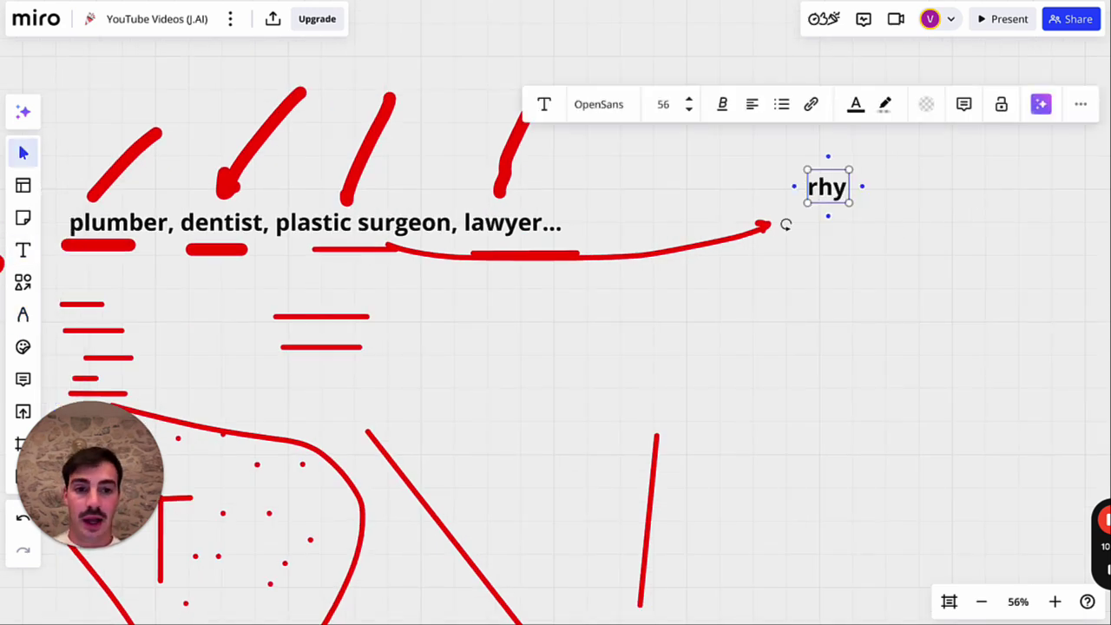
text(noplasty)
key(Return)
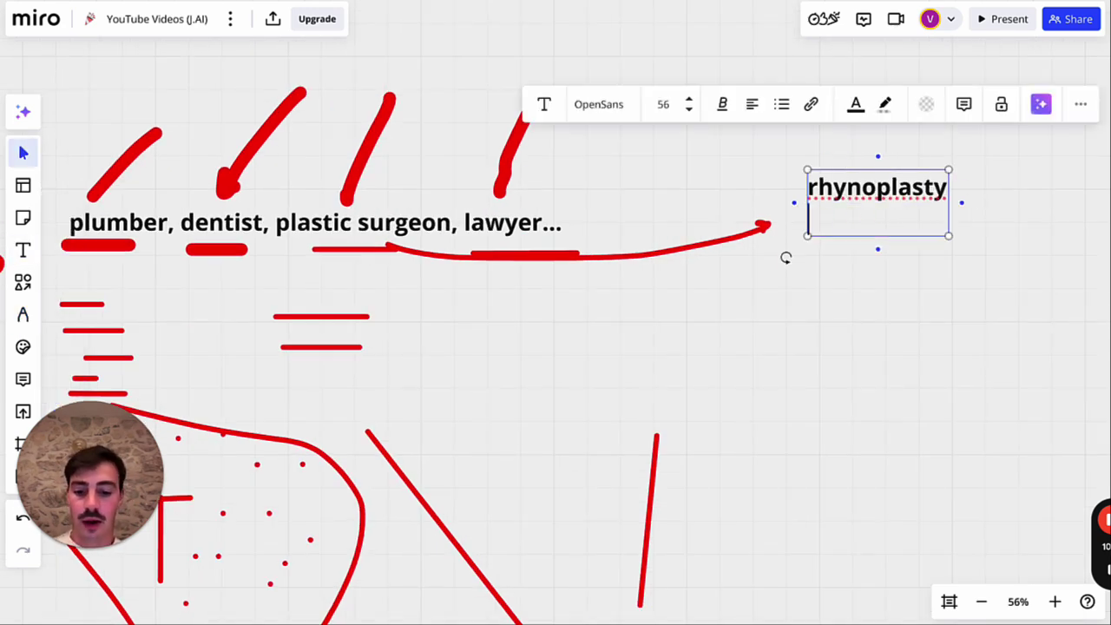
text(breast agumentation)
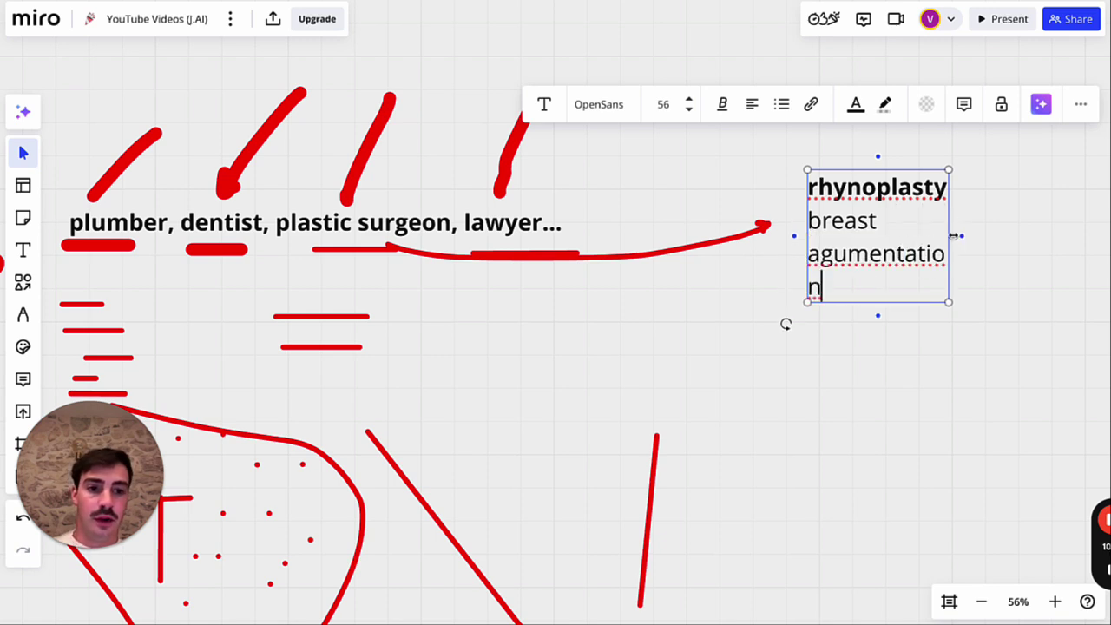
drag(954, 235, 1057, 235)
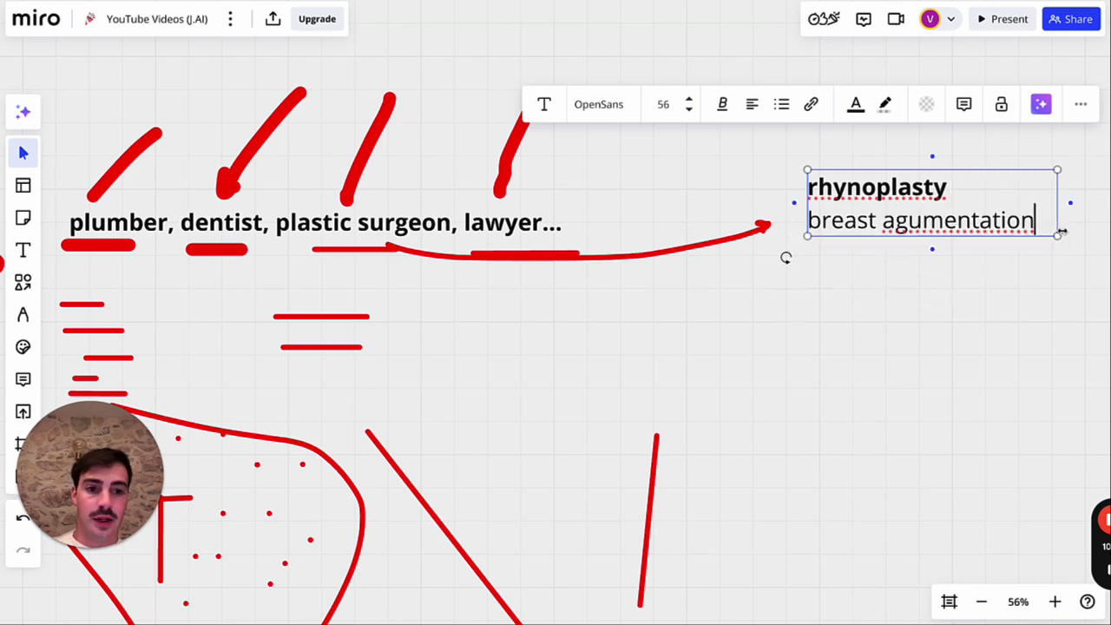
- Add 'b reduction', 'mommy makeovers' and '....' lines to the list, then deselect it
key(Return)
text(b reduction)
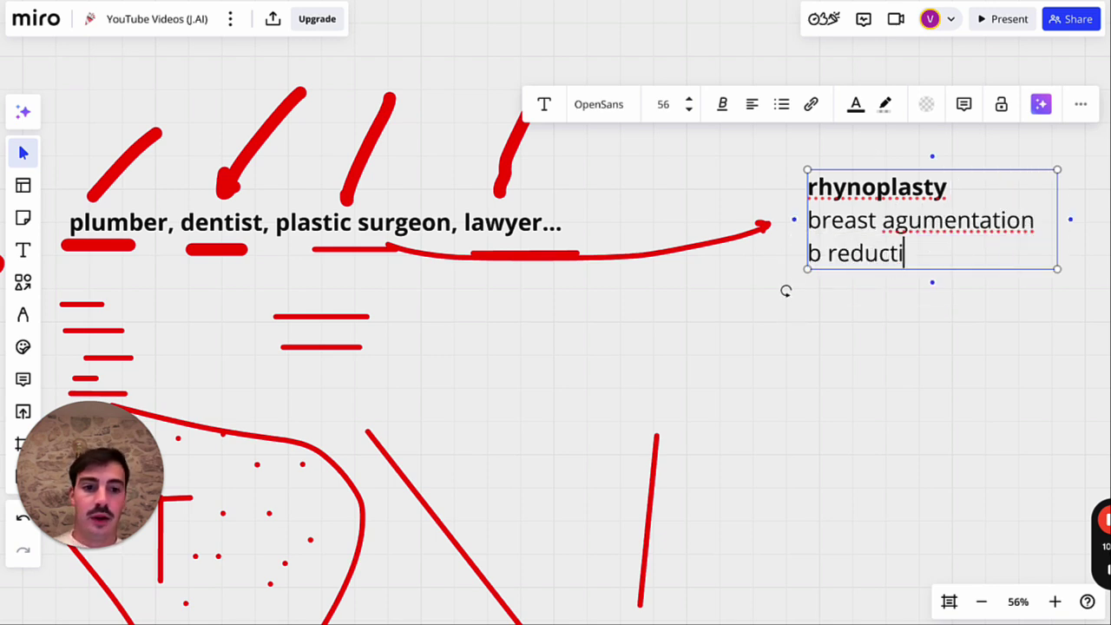
key(Return)
text(mommy covert)
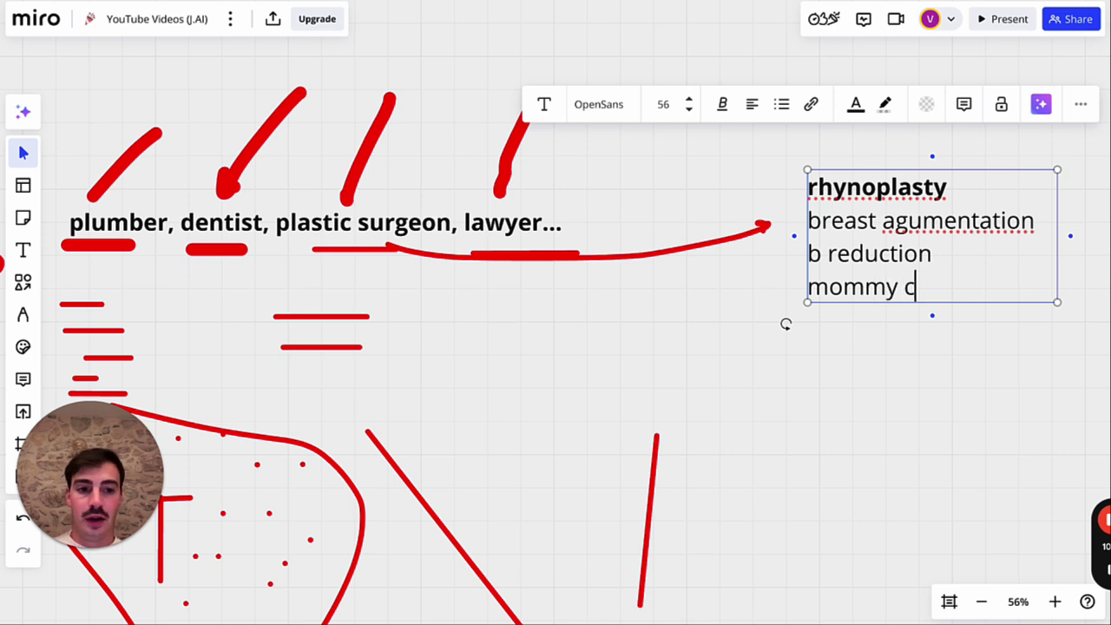
key(BackSpace)
key(BackSpace)
key(BackSpace)
key(BackSpace)
key(BackSpace)
key(BackSpace)
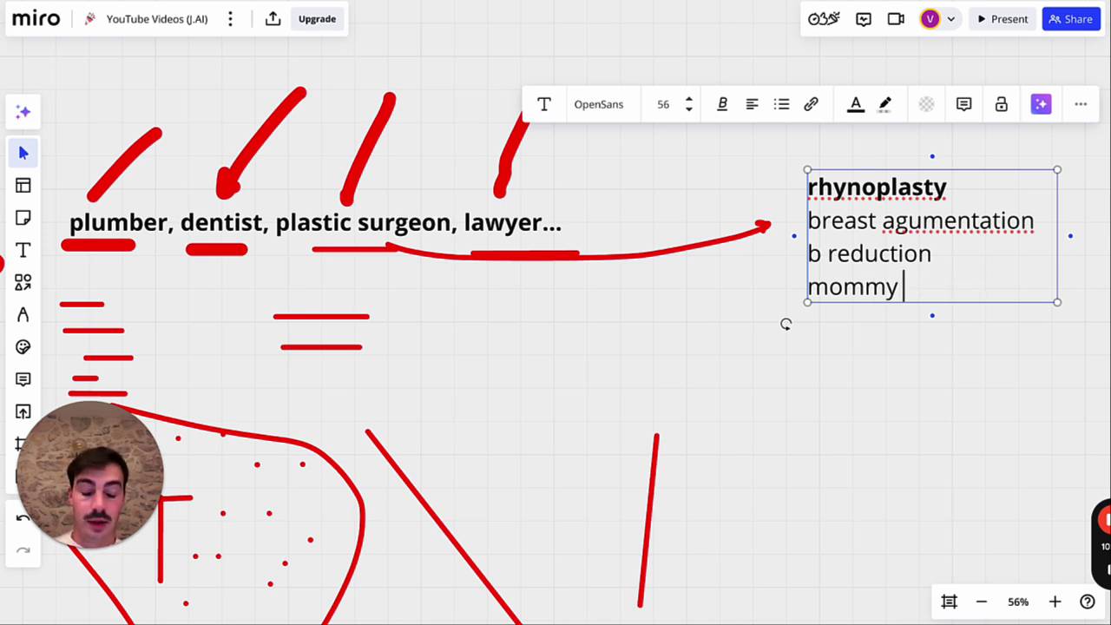
text(makeoverst)
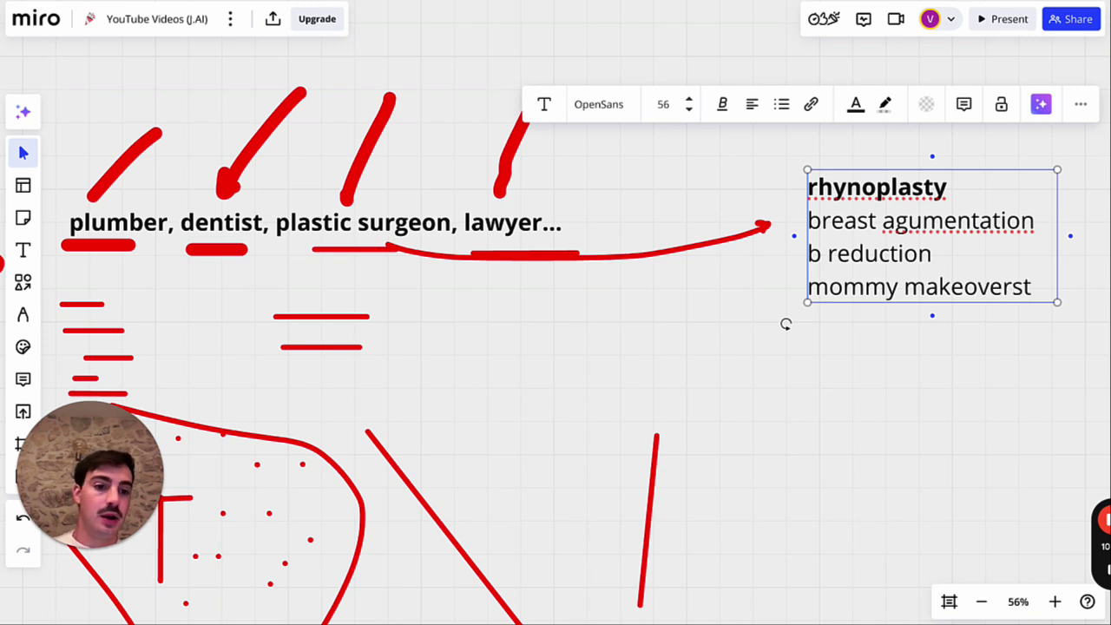
key(BackSpace)
key(Return)
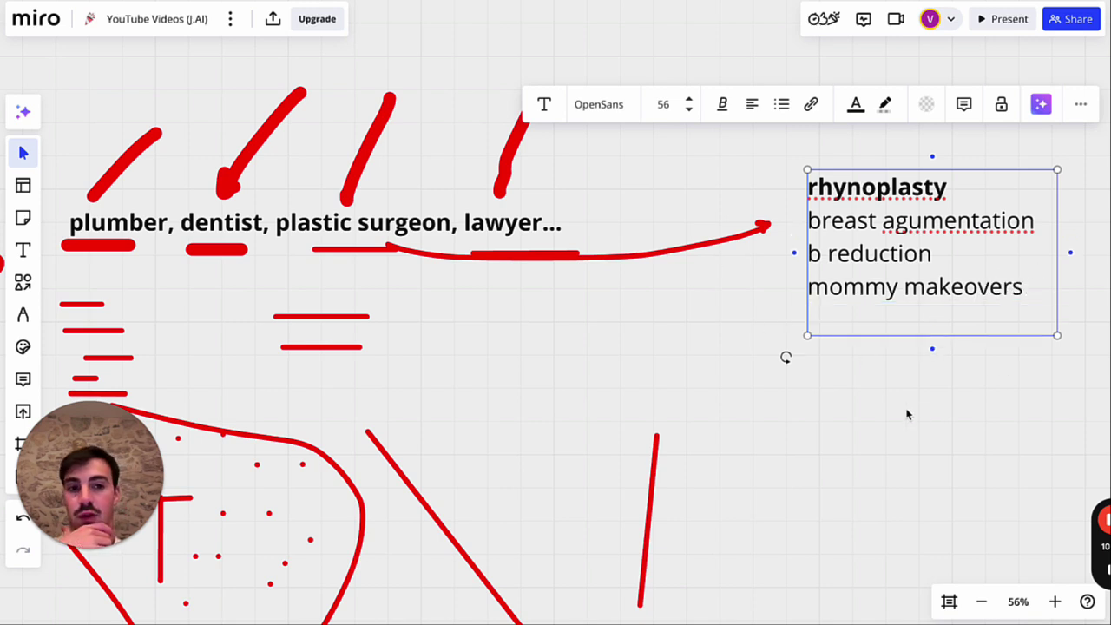
text(....)
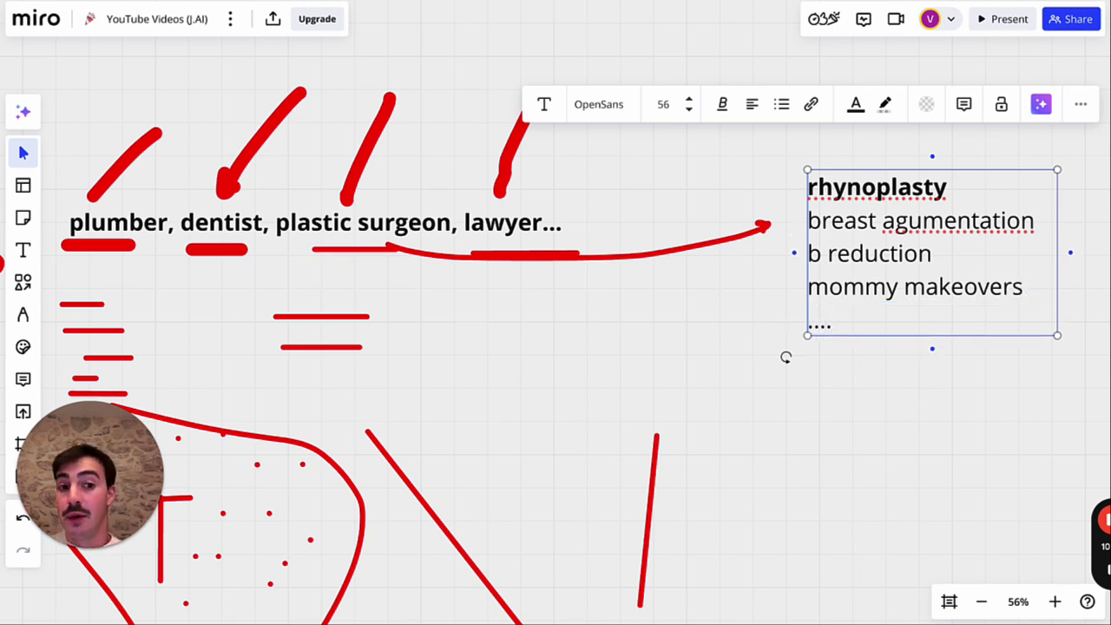
click(873, 445)
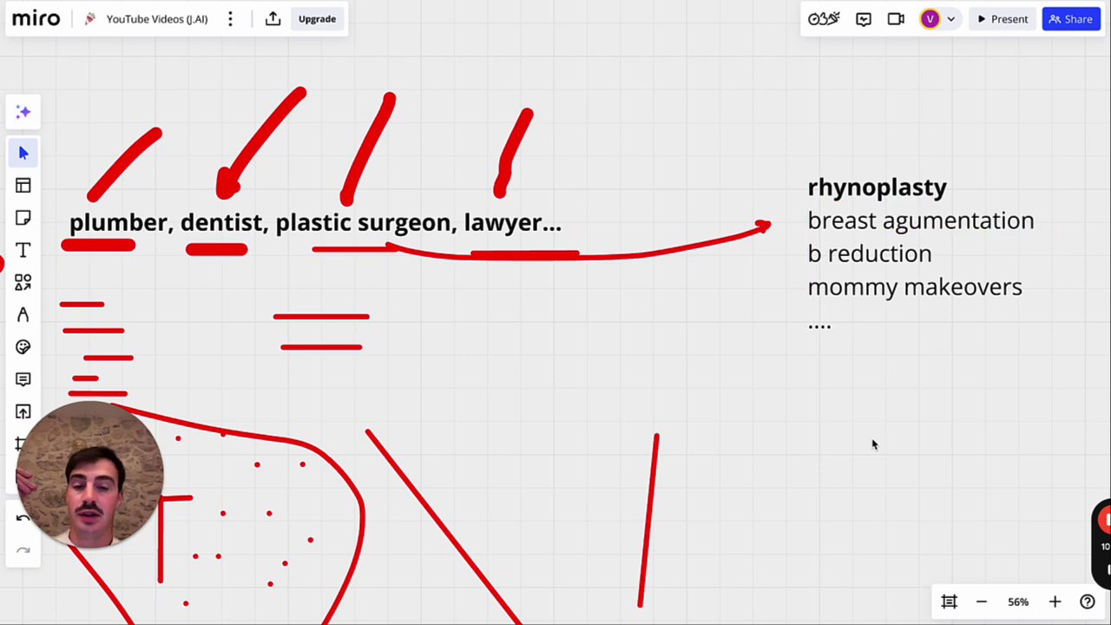
scroll(873, 444, down, 4)
scroll(874, 444, down, 1)
scroll(873, 445, down, 3)
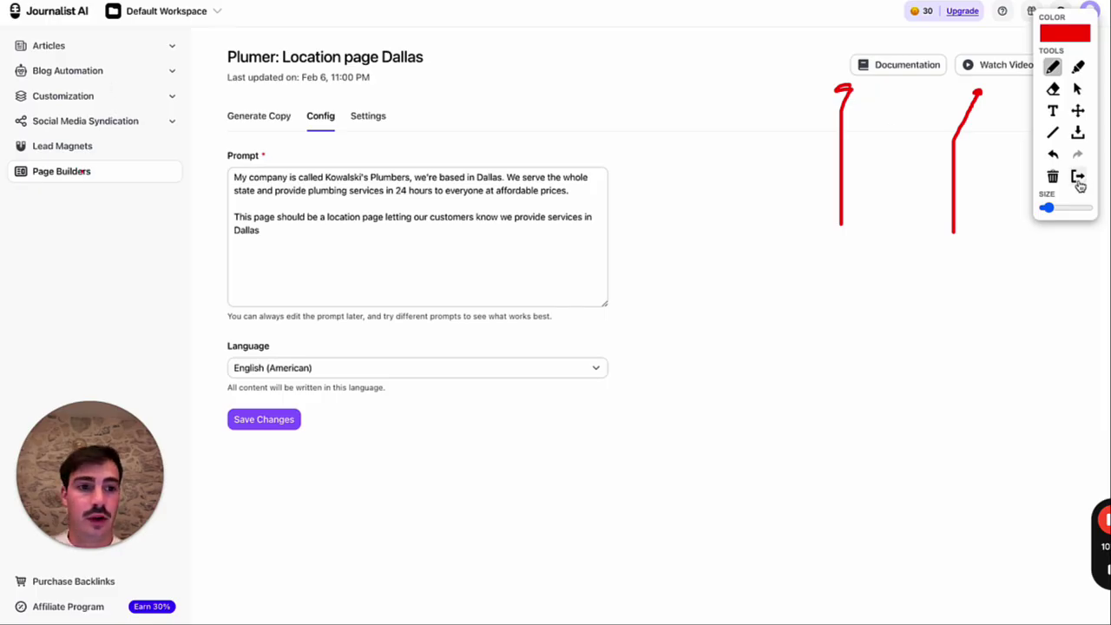
- Start a new Page Builder page named 'Plastic Surgery Clinic'
click(1079, 177)
click(137, 175)
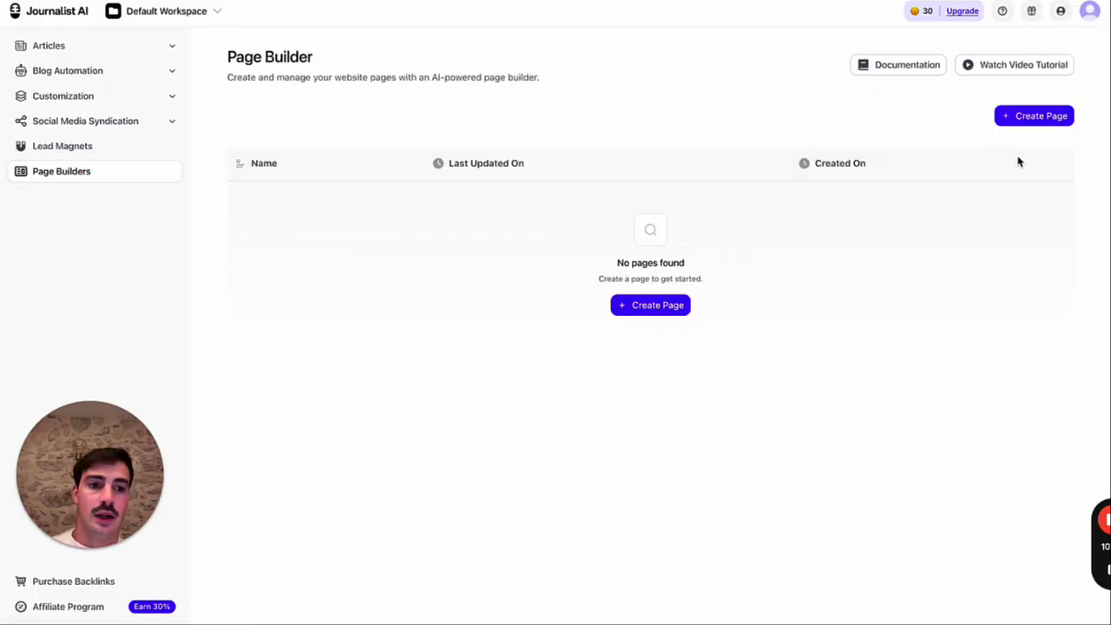
click(1017, 124)
click(619, 205)
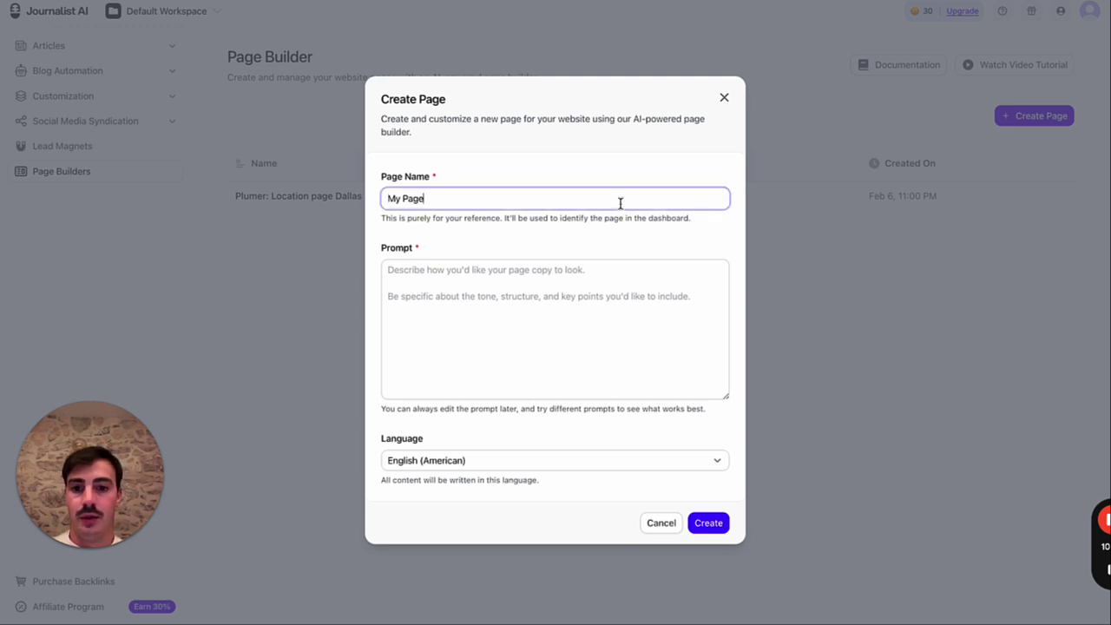
key(shift+Left)
key(shift+Left)
key(shift+Left)
key(shift+Left)
key(shift+Left)
key(shift+Left)
key(shift+Left)
text(Plas)
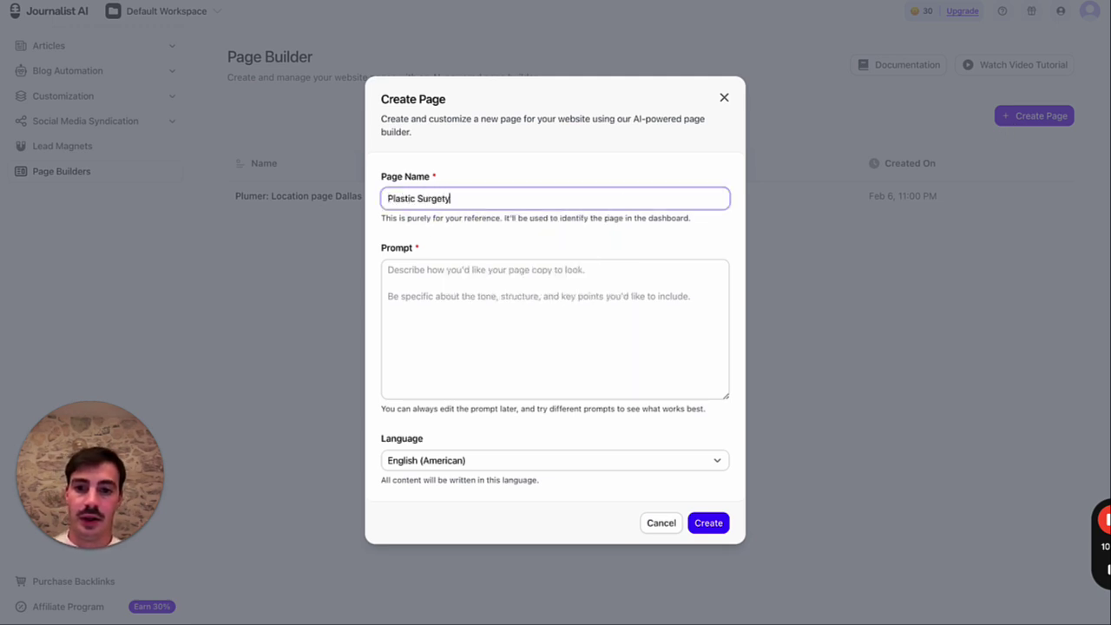
text(linic)
- Write the prompt for a Kowalski's Clinic rhinoplasty service page covering concerns and pricing
click(578, 392)
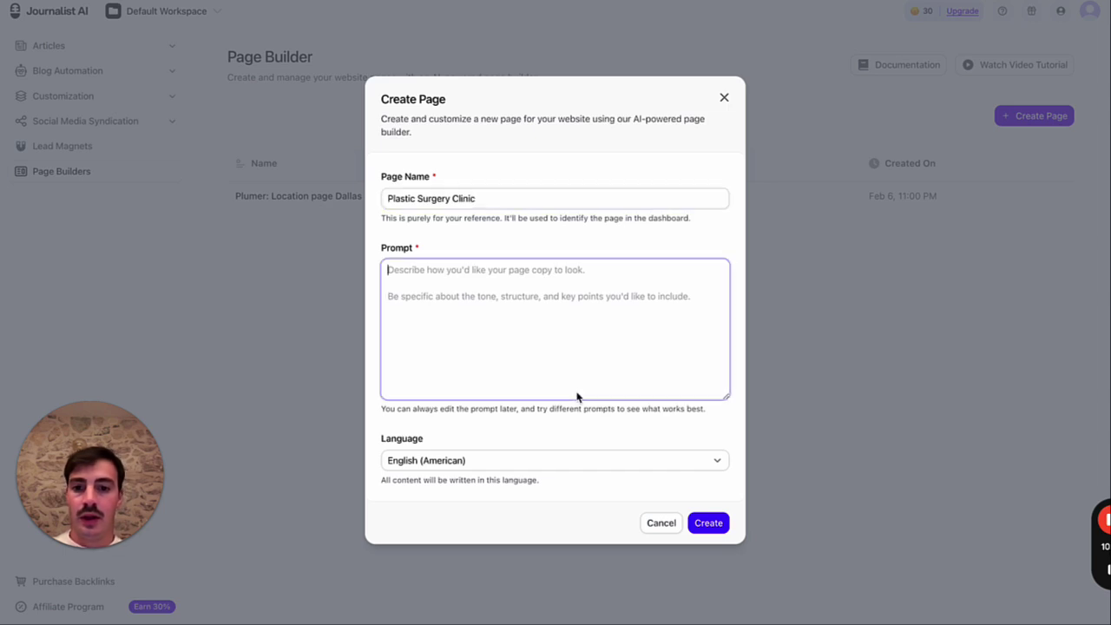
text(This is a service )
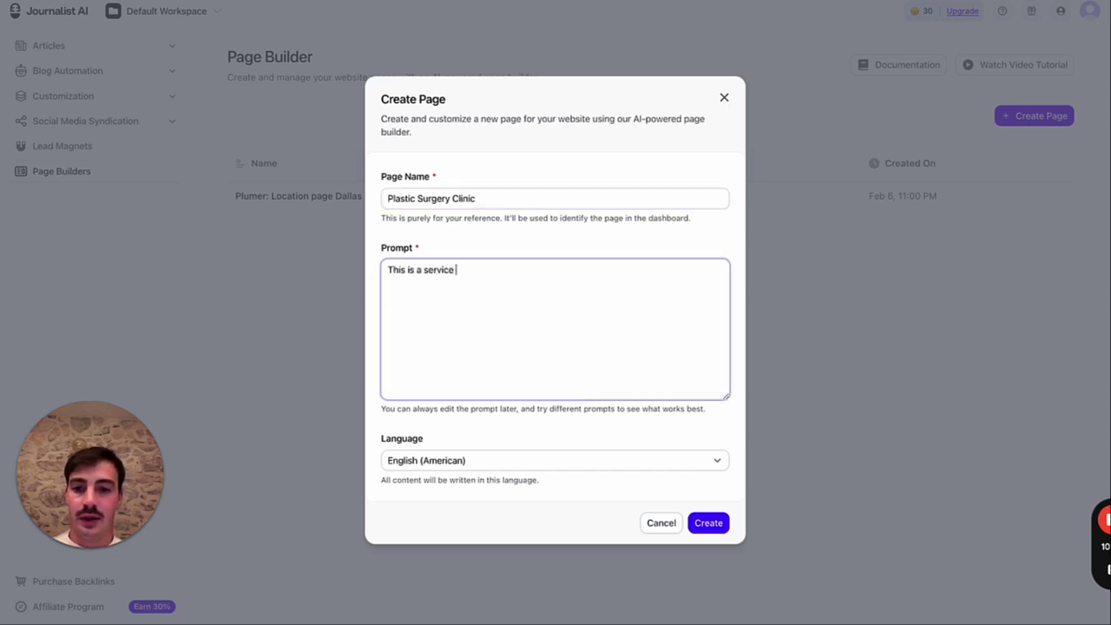
text(page for my plastic surgery clinic named Kowalski's Clinic.)
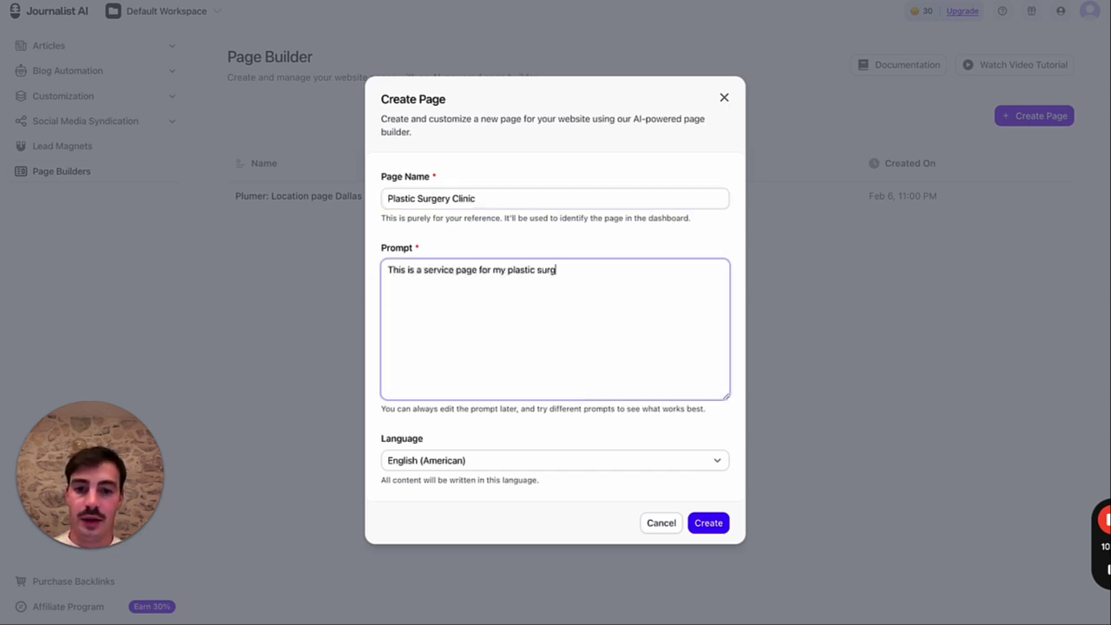
key(Return)
key(Return)
text(THIS PAGE should talk about the rynopasty serviece we offer, any convern,s pricing, time to recuperaiton etc. et c)
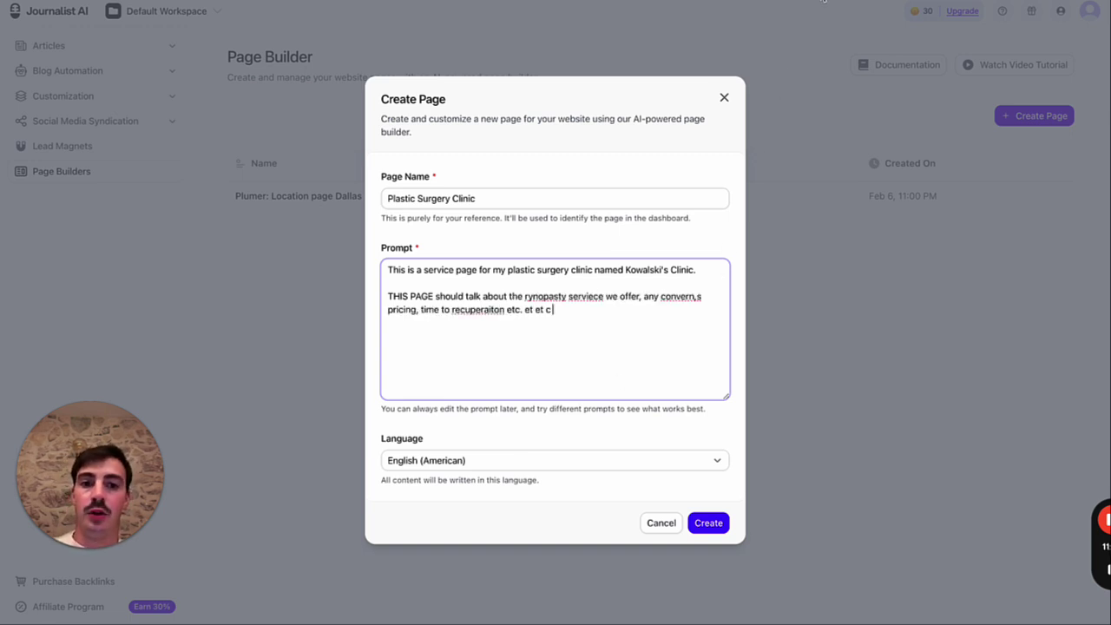
- Close the new-page form and sketch in red: an arrow, the letters KB, and a circled K
click(881, 197)
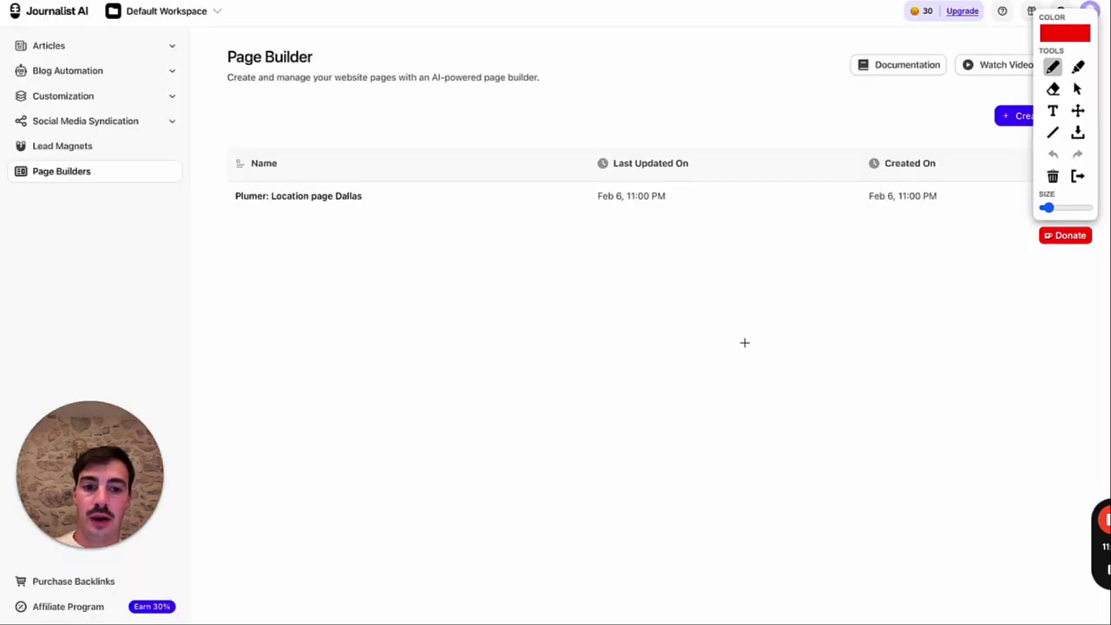
mouse_move(870, 225)
mouse_down()
mouse_move(748, 350)
mouse_move(769, 355)
mouse_up()
mouse_move(609, 319)
mouse_down()
mouse_move(645, 349)
mouse_move(659, 392)
mouse_move(697, 322)
mouse_move(707, 390)
mouse_move(697, 390)
mouse_up()
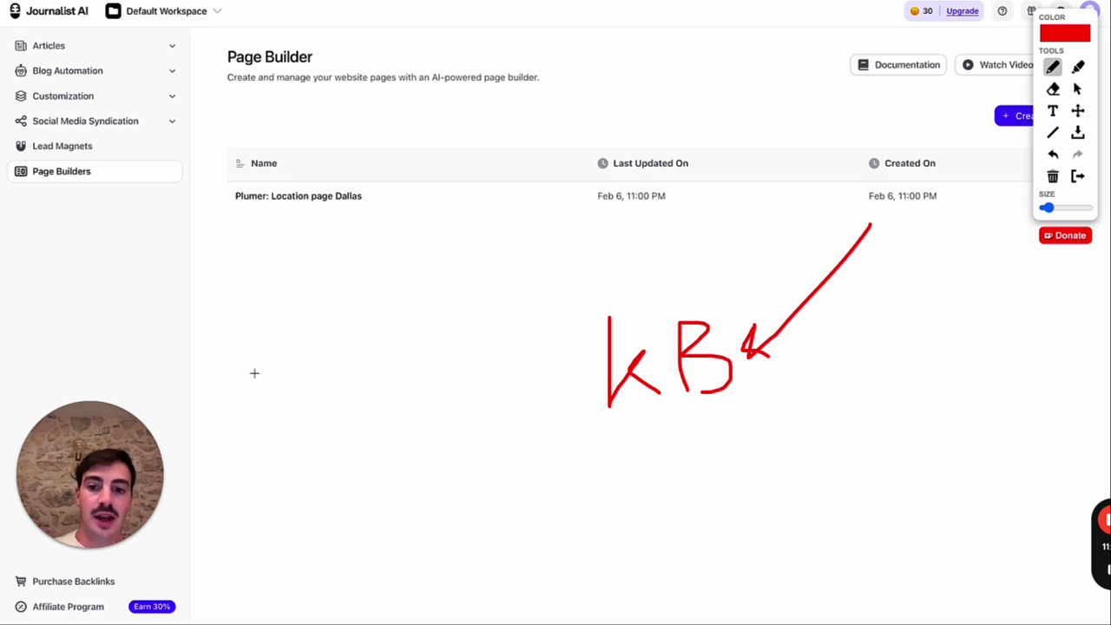
mouse_move(255, 373)
mouse_down()
mouse_move(251, 305)
mouse_move(243, 347)
mouse_move(276, 379)
mouse_up()
click(259, 292)
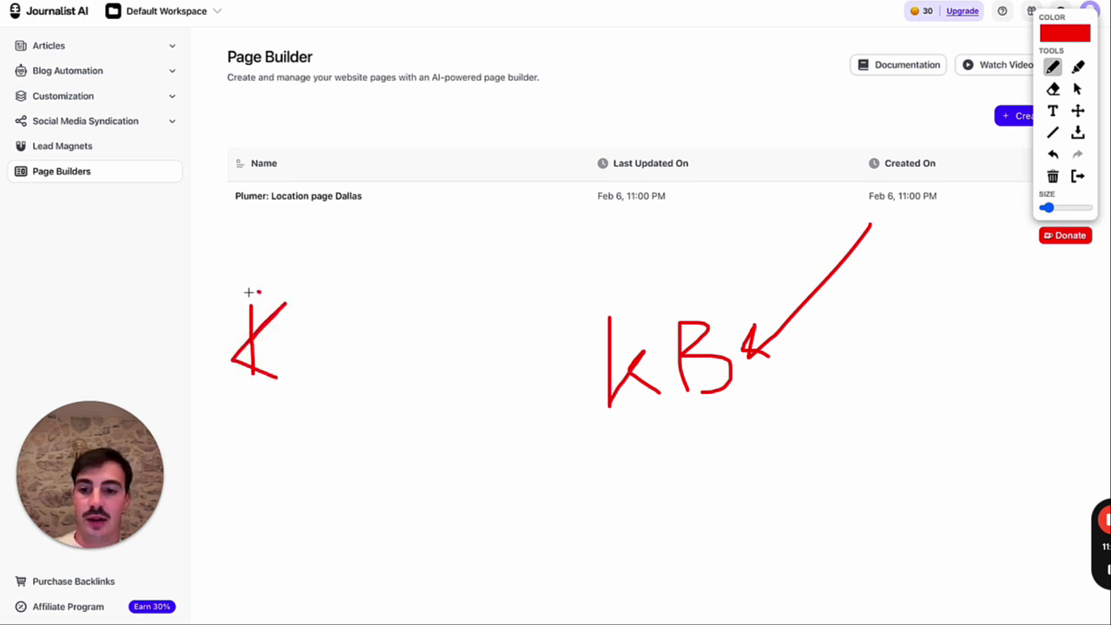
mouse_move(250, 292)
mouse_down()
mouse_move(310, 384)
mouse_move(264, 295)
mouse_up()
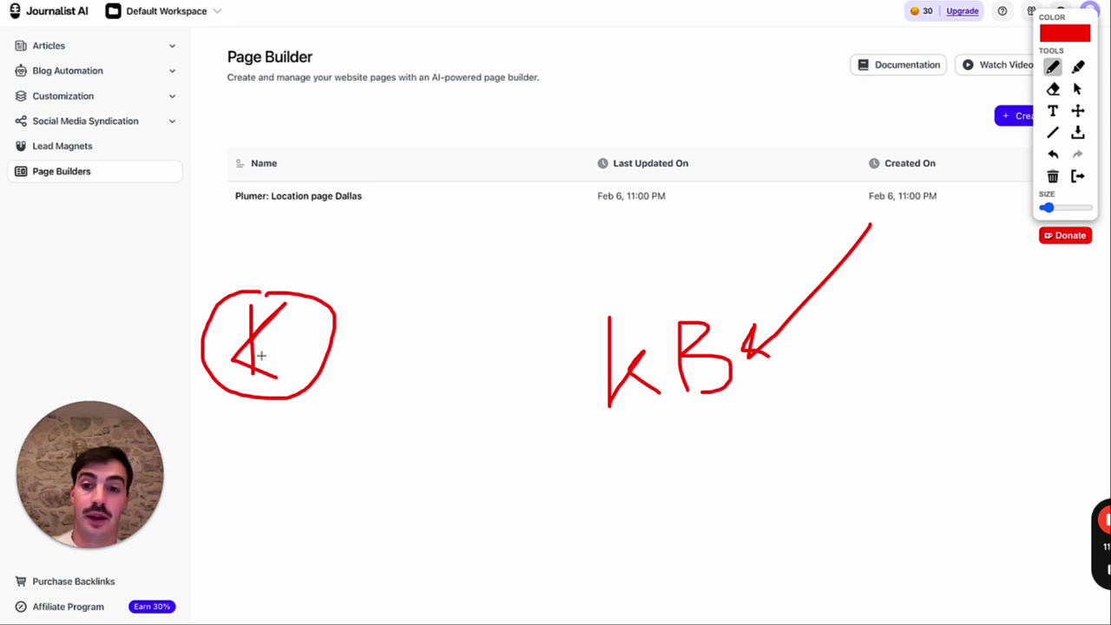
- Add more red sketches linking the circled K to KB, then clear them and leave Page Builder
mouse_move(238, 422)
mouse_down()
mouse_move(245, 436)
mouse_move(301, 433)
mouse_up()
mouse_move(228, 477)
mouse_down()
mouse_move(235, 573)
mouse_move(311, 590)
mouse_up()
drag(334, 544, 354, 556)
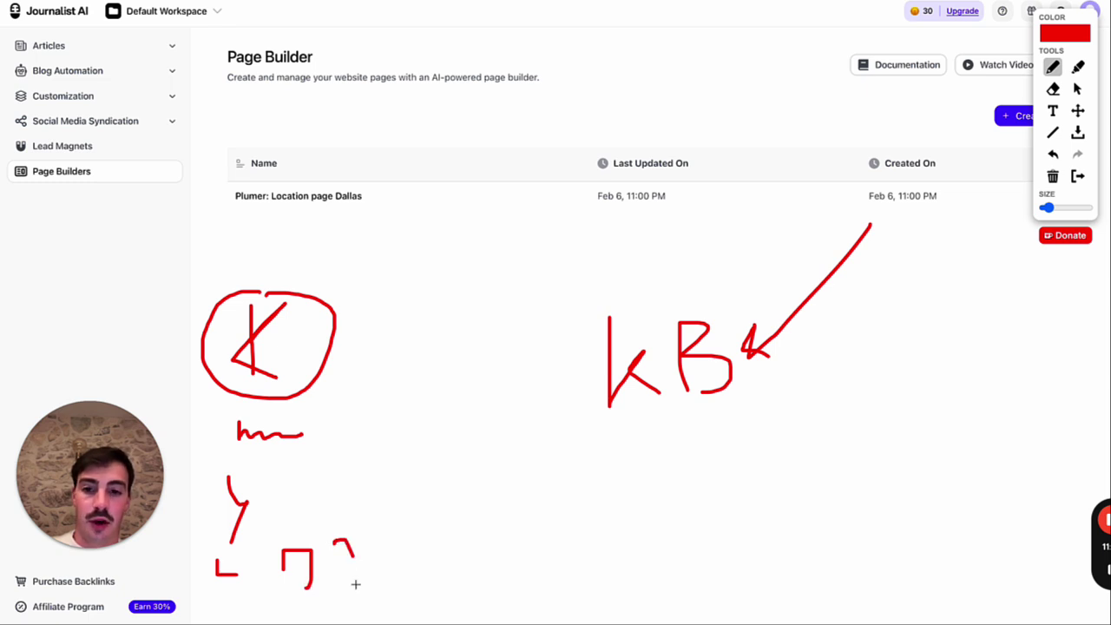
mouse_move(345, 260)
mouse_down()
mouse_move(149, 608)
mouse_move(57, 408)
mouse_move(276, 215)
mouse_up()
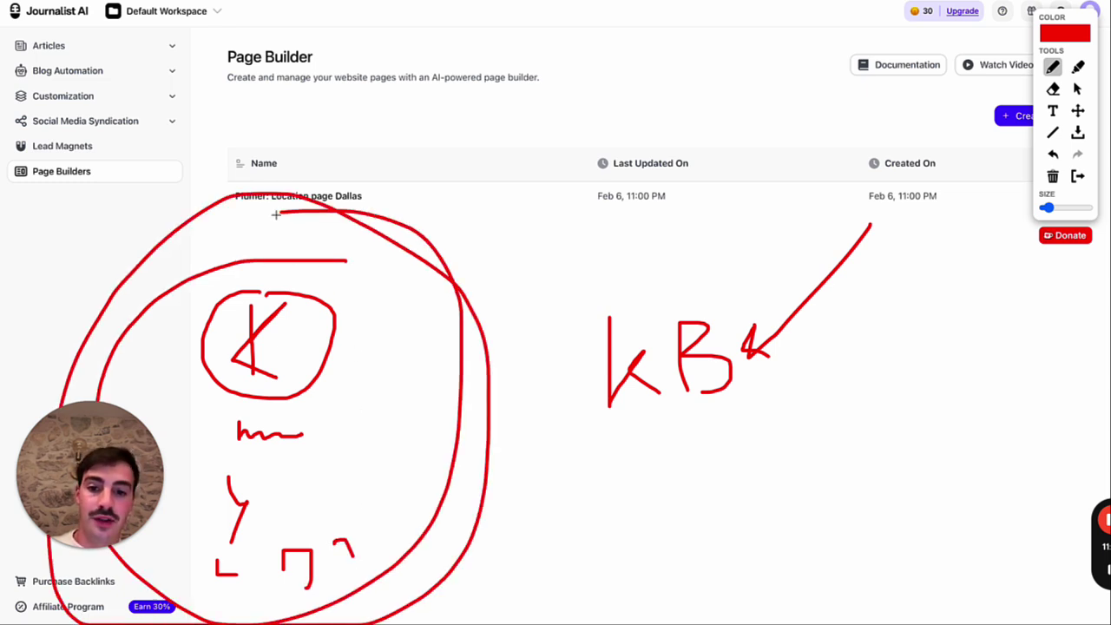
mouse_move(475, 299)
mouse_down()
mouse_move(741, 337)
mouse_move(951, 147)
mouse_up()
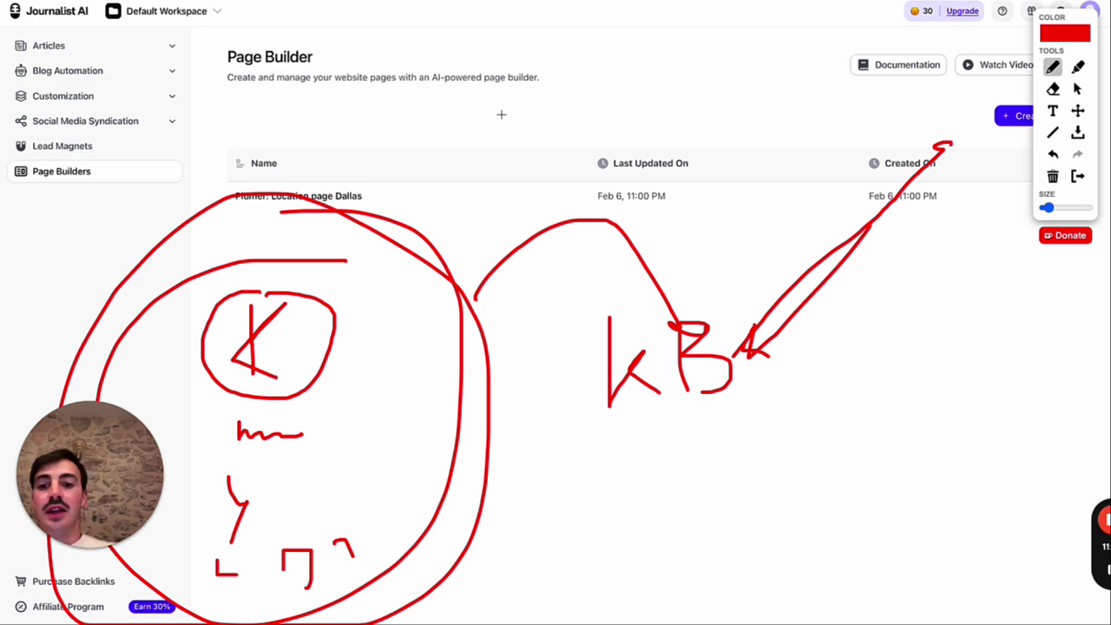
drag(210, 389, 369, 389)
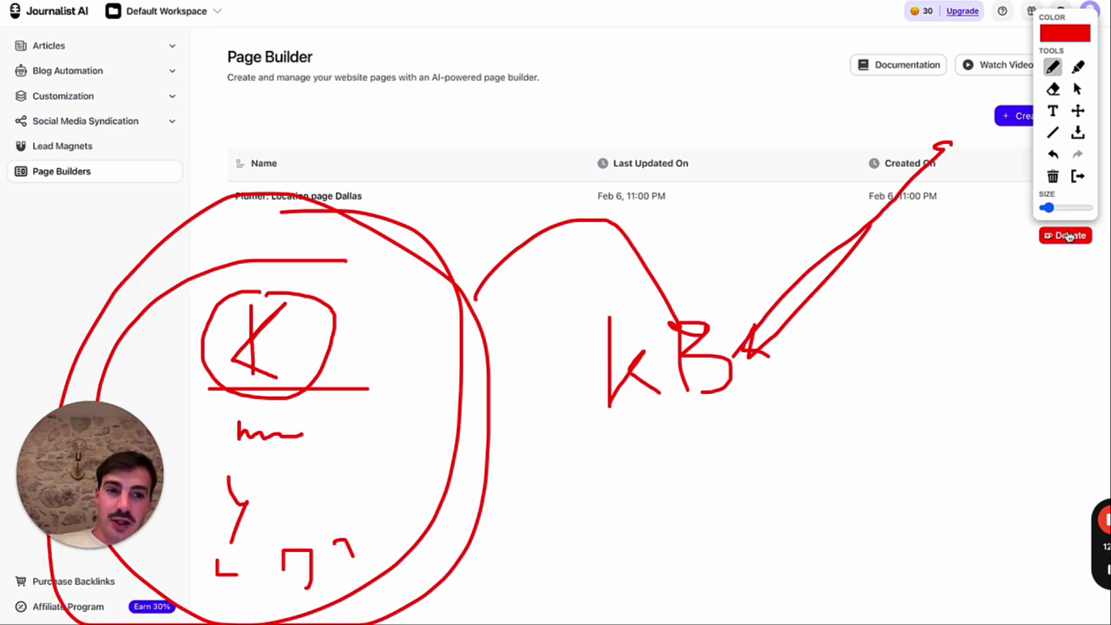
click(1077, 176)
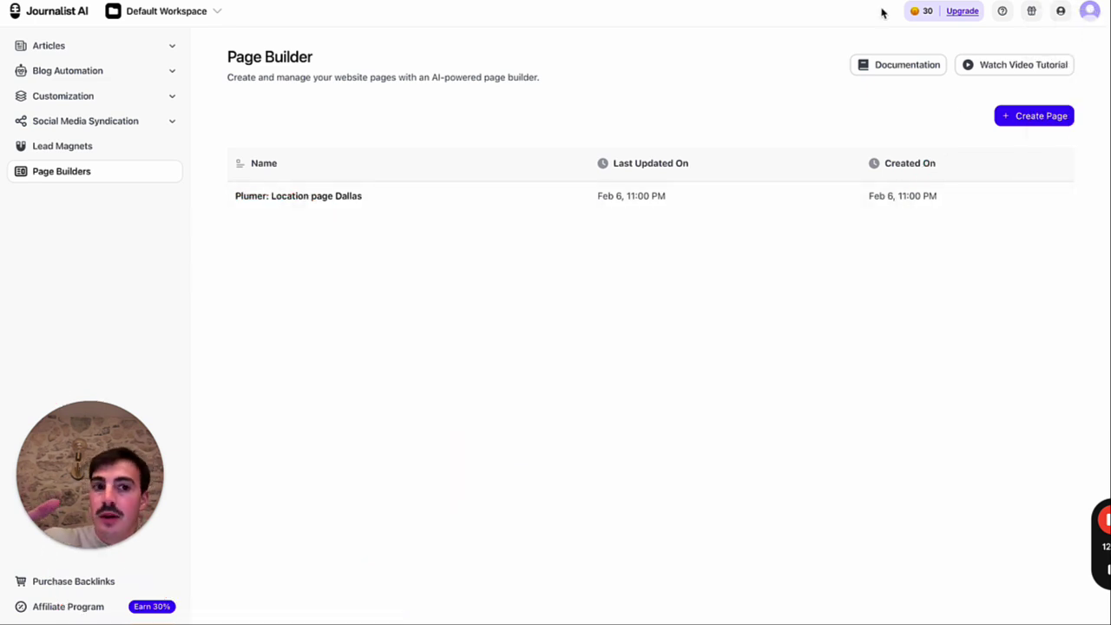
click(962, 10)
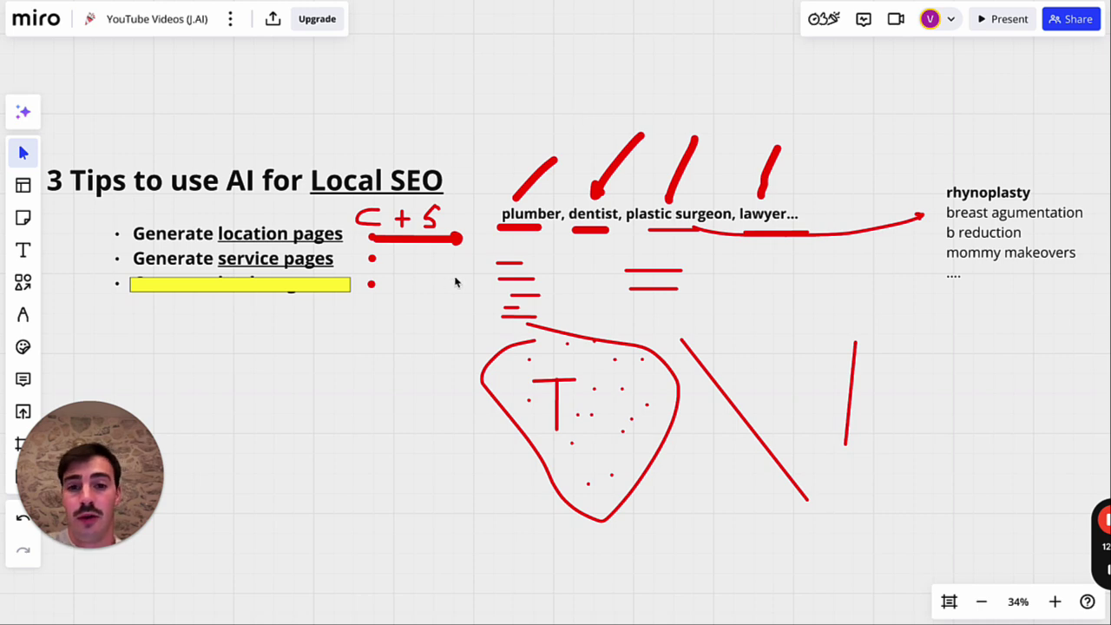
- Reveal the third tip 'Generate lead magnets' on the Local SEO board and pick the pen
scroll(455, 281, left, 2)
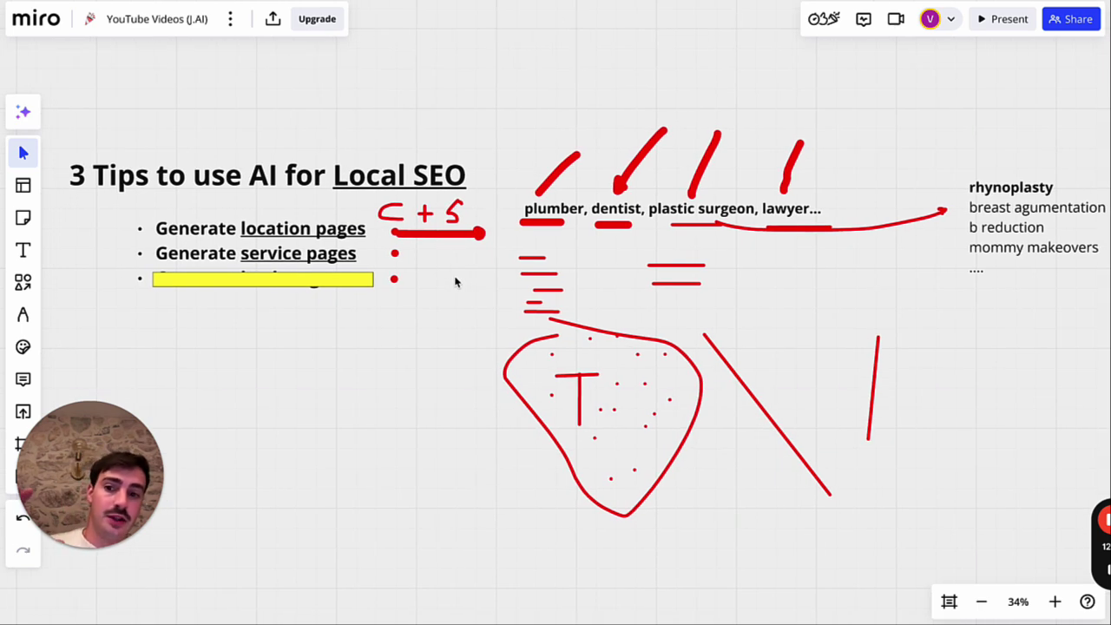
scroll(455, 281, left, 5)
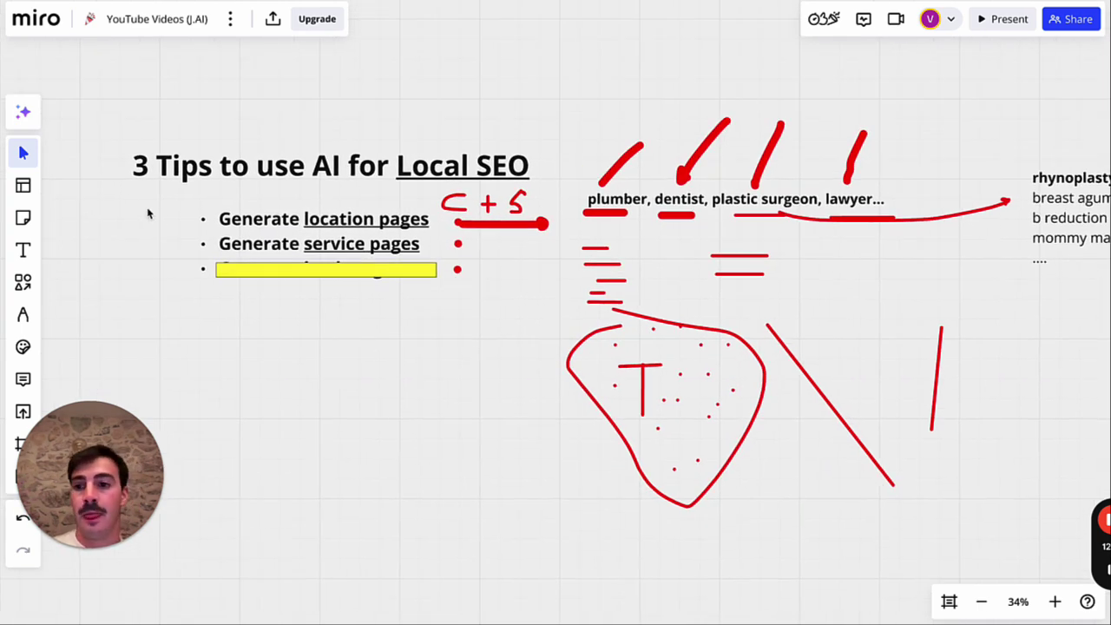
scroll(318, 258, left, 6)
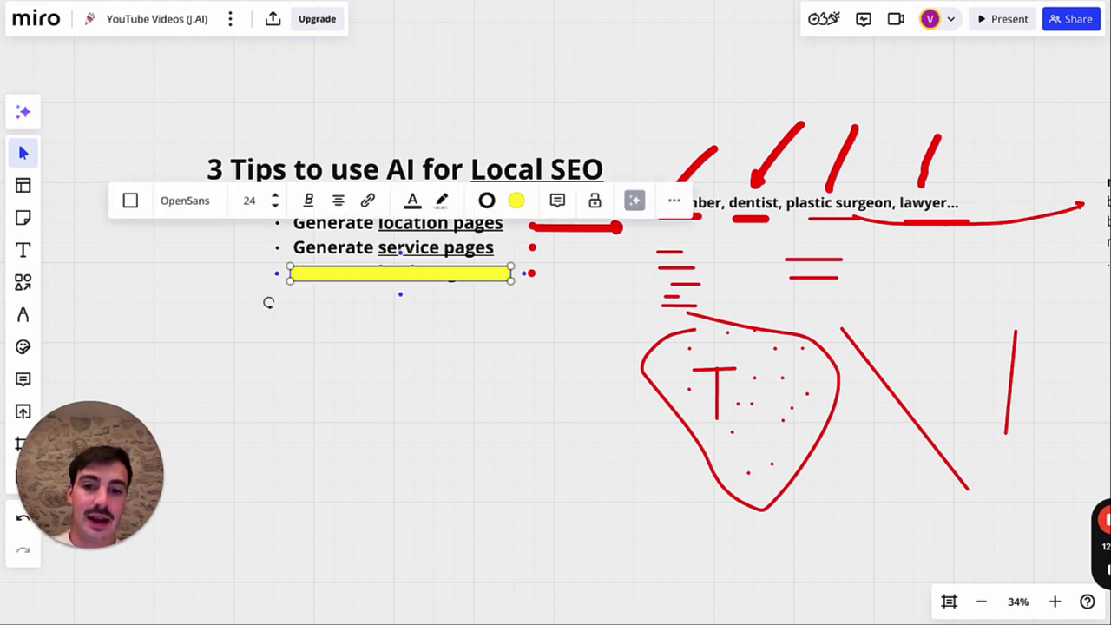
click(268, 303)
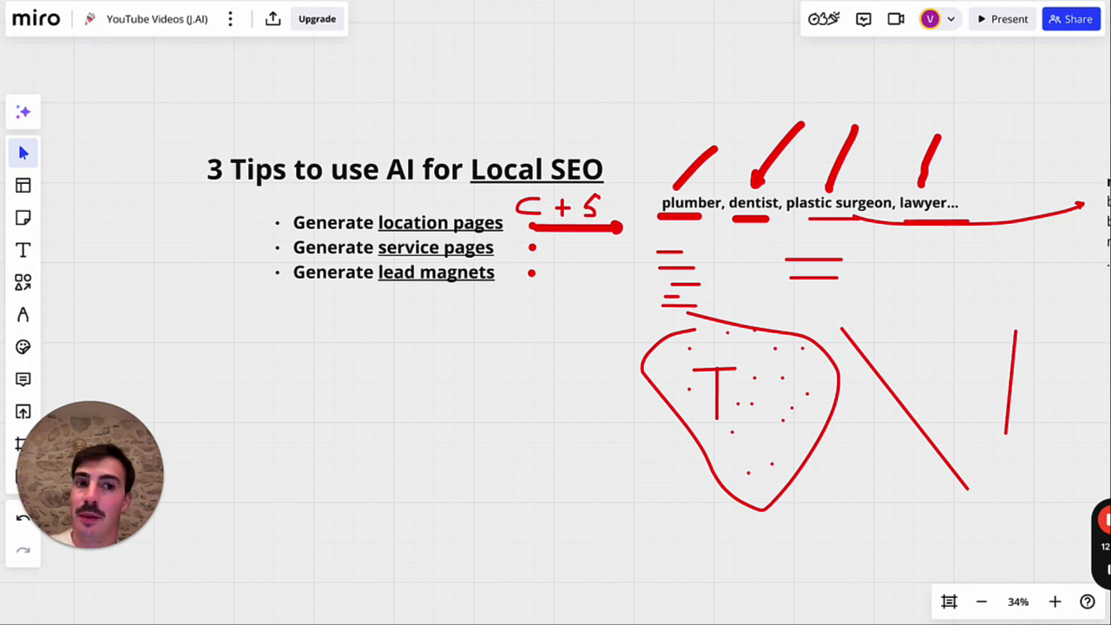
scroll(555, 313, up, 2)
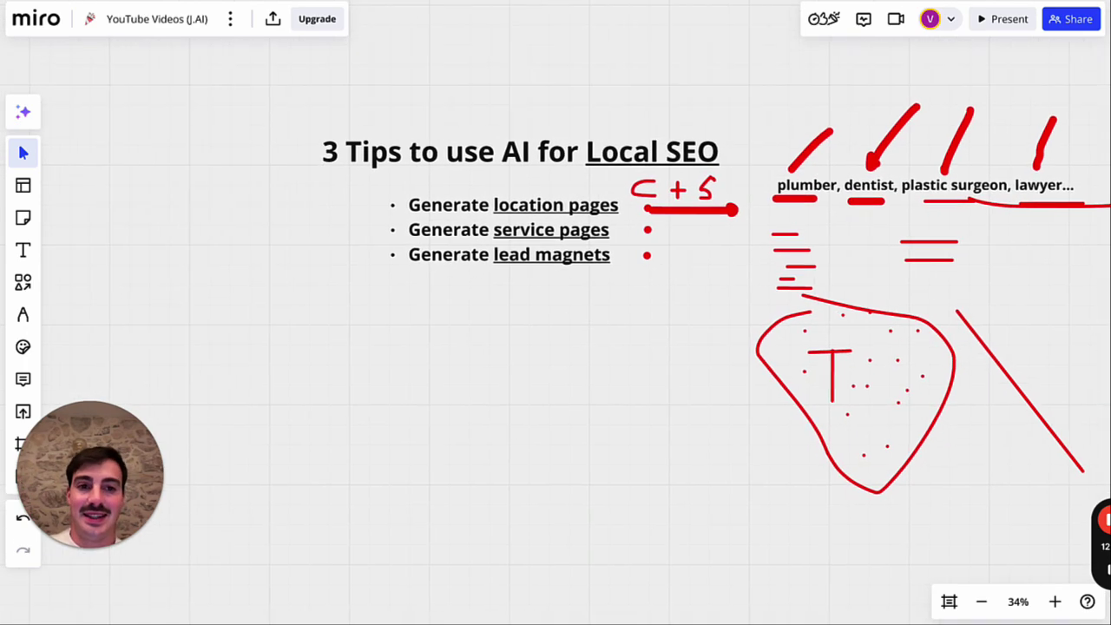
scroll(582, 346, up, 2)
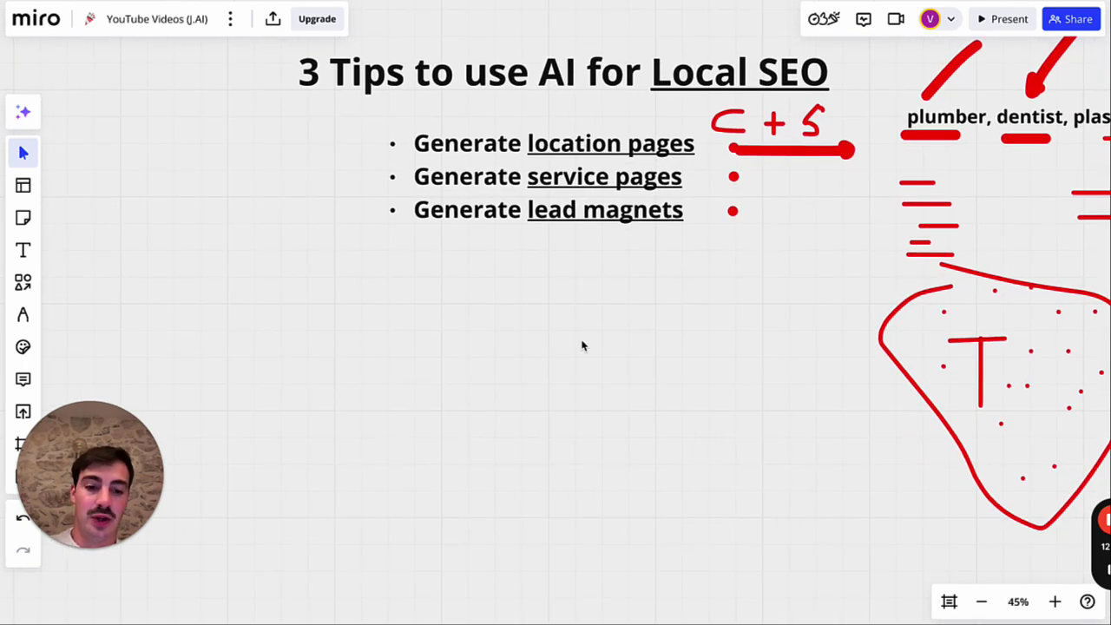
key(p)
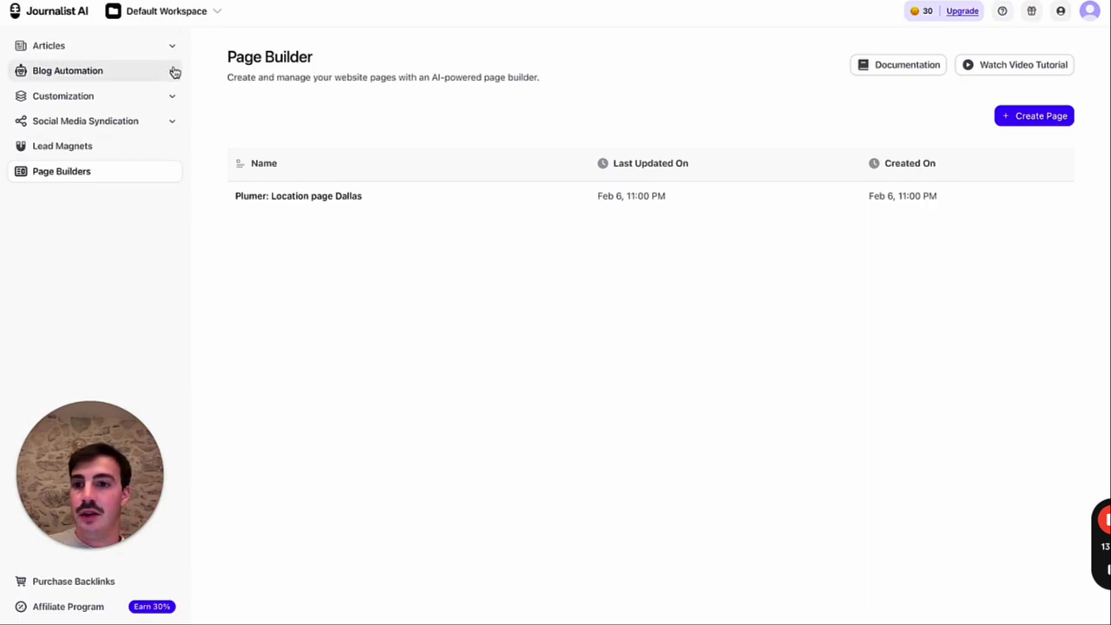
- Create a new lead magnet named 'Plumbing Service Calculator'
click(96, 153)
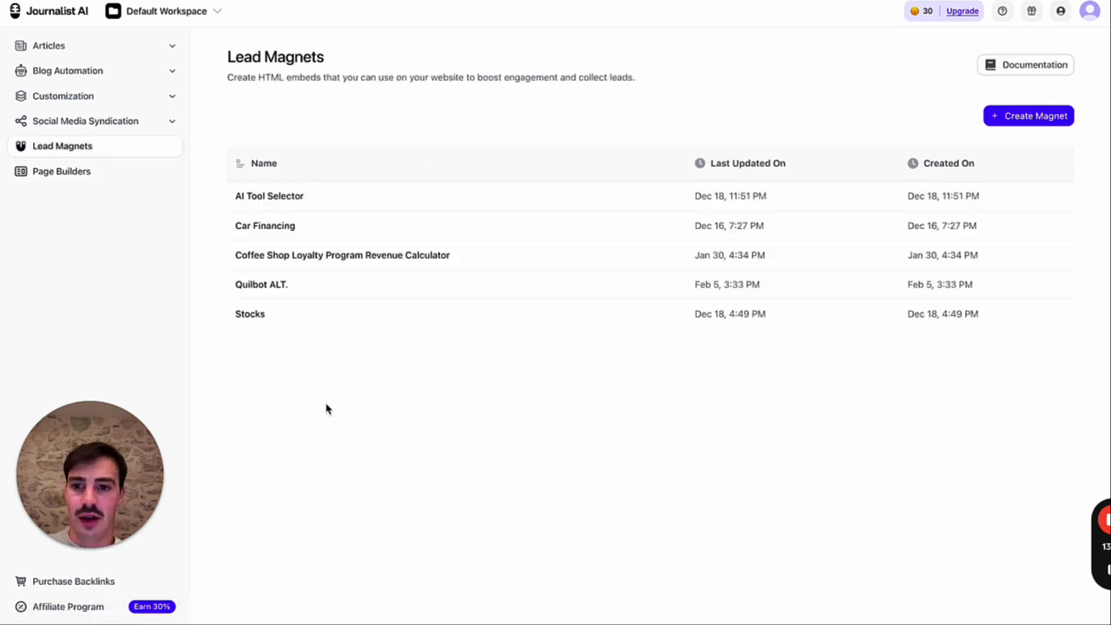
click(1052, 117)
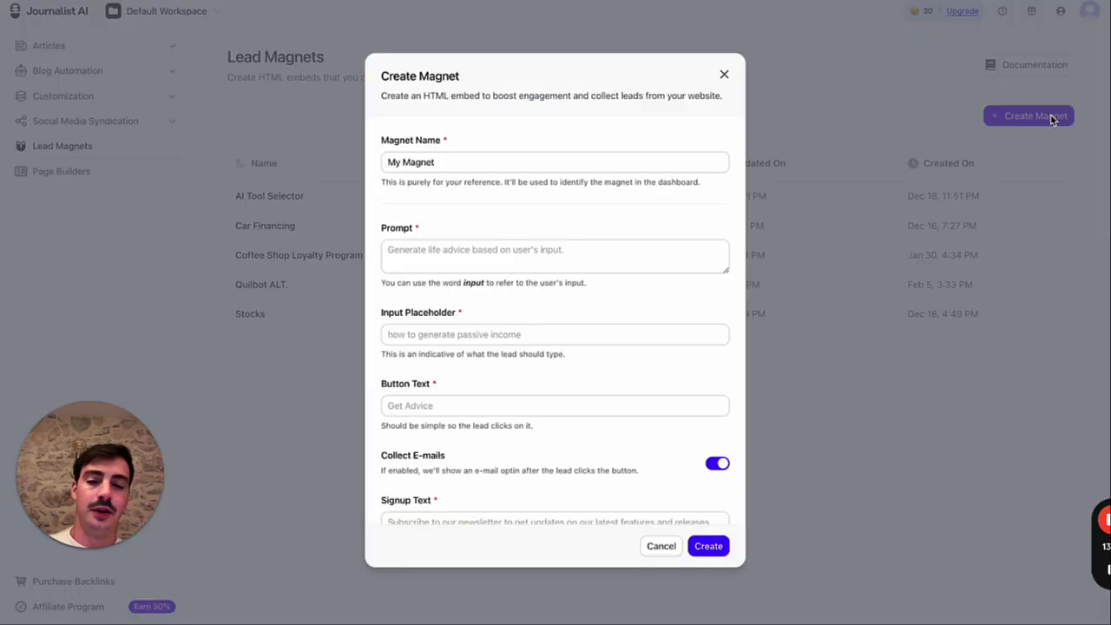
click(524, 161)
key(ctrl+a)
text(Plum)
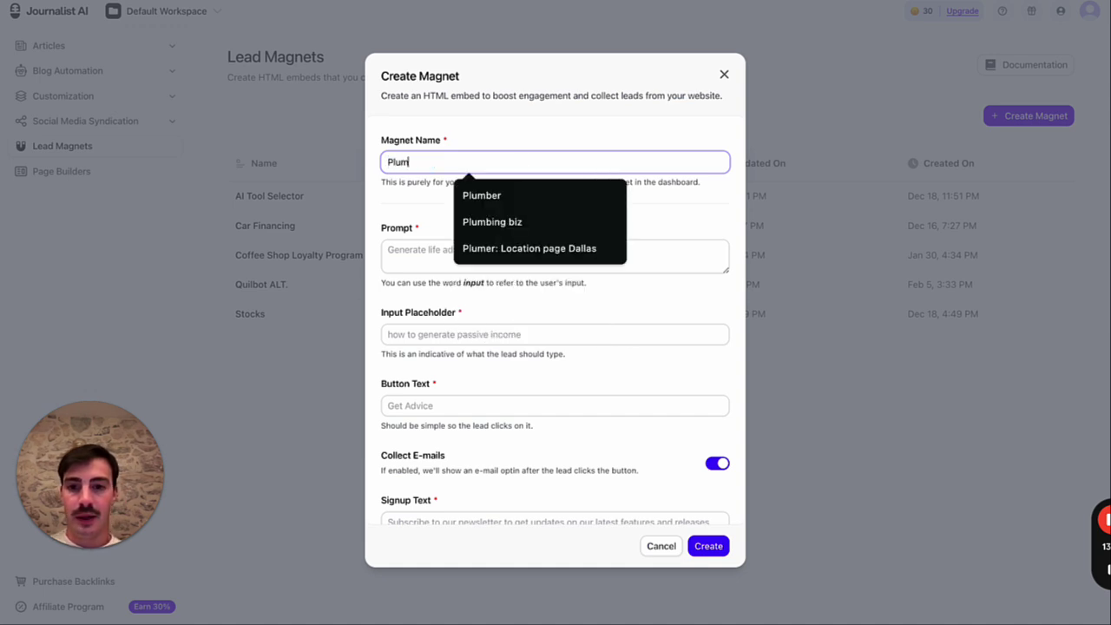
text(bing Service )
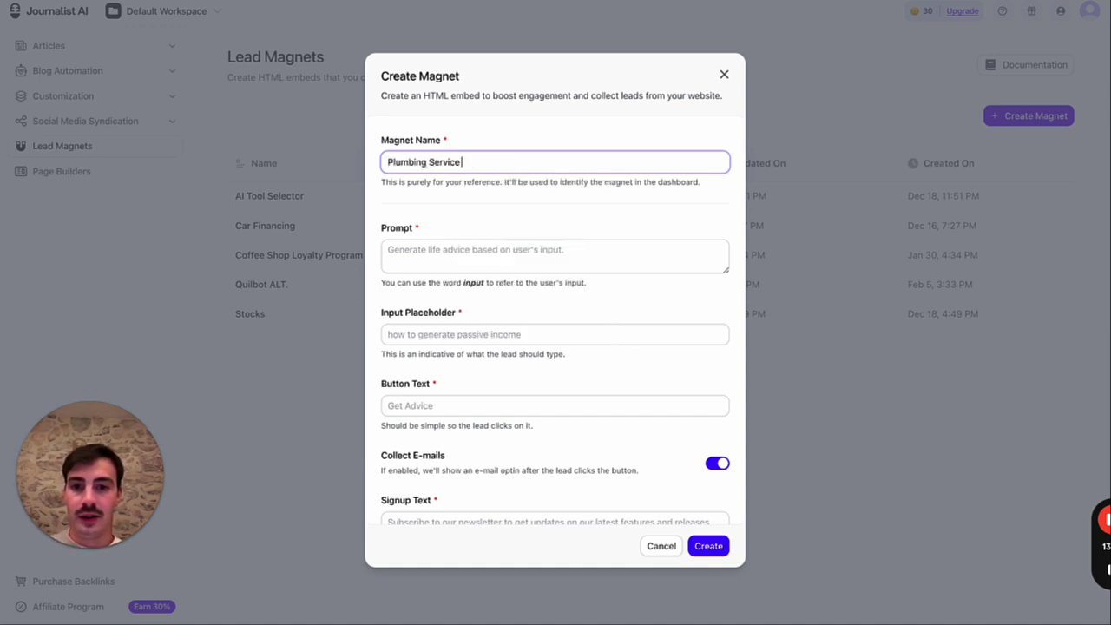
text(Calculator)
- Write the quoting prompt as an NYC plumber named Kowalski's Plumbing
key(ctrl+plus)
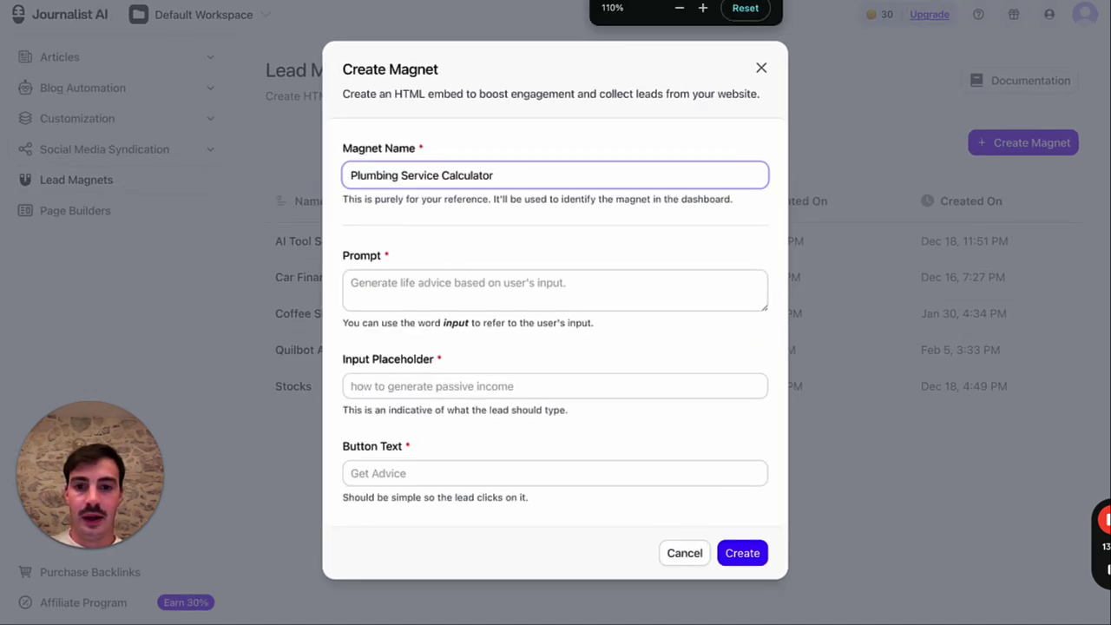
scroll(512, 257, down, 2)
click(499, 228)
scroll(498, 228, up, 1)
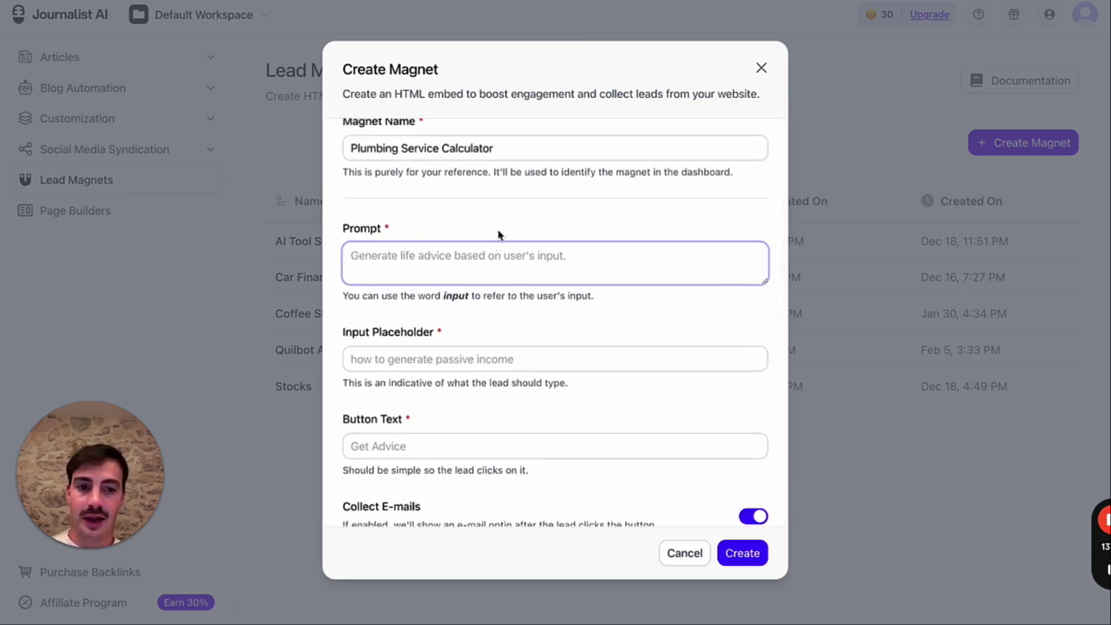
scroll(498, 234, up, 1)
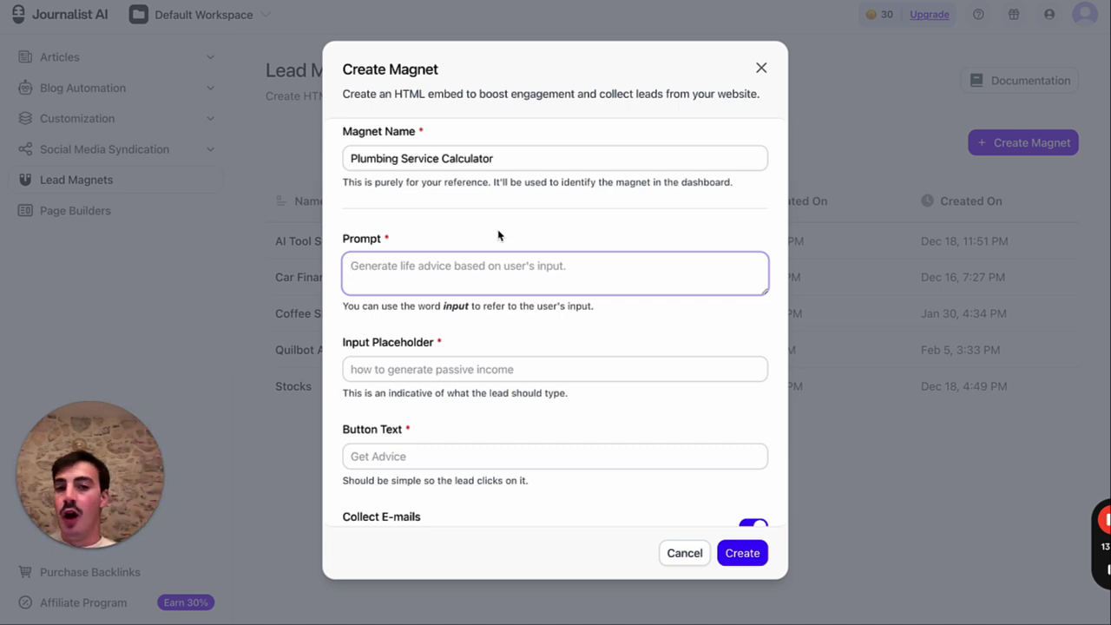
text(Give the user a )
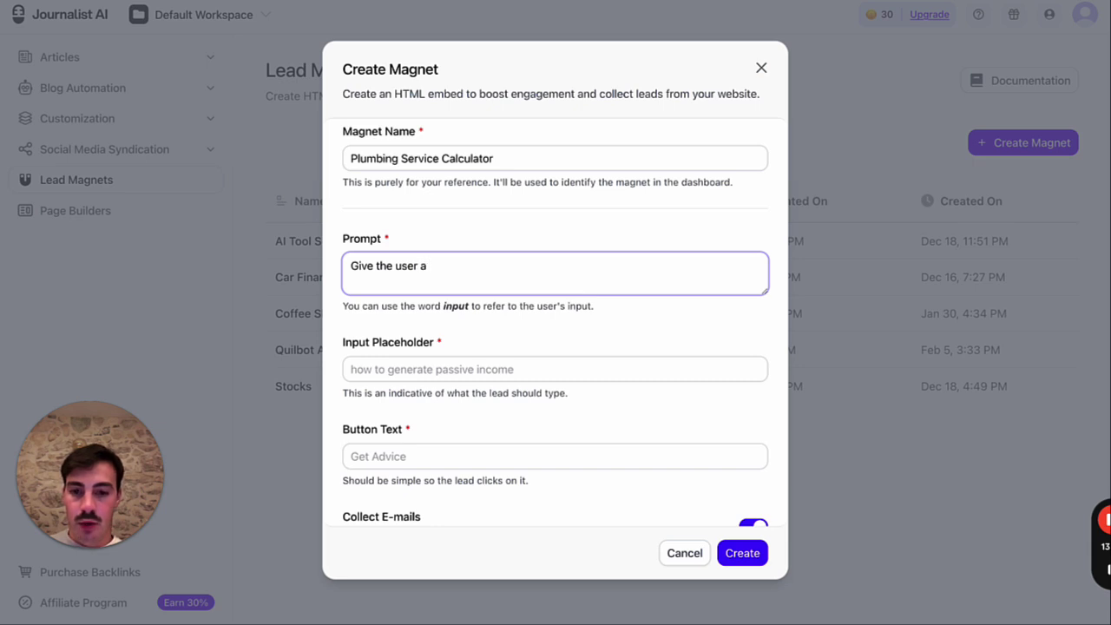
text(quote on the pl)
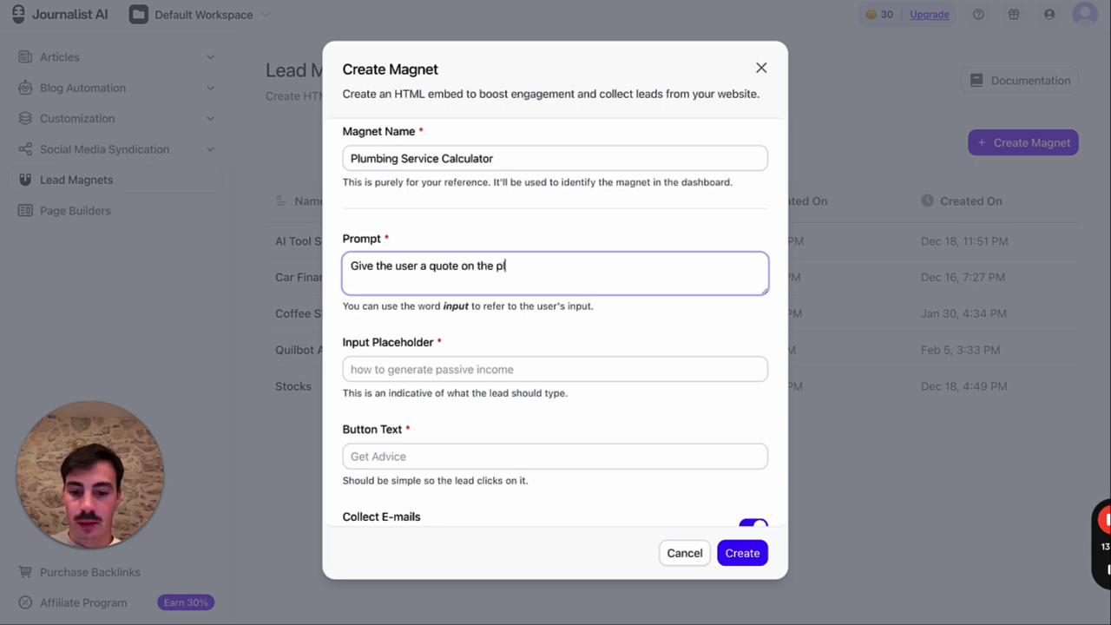
text(umbing service his saking)
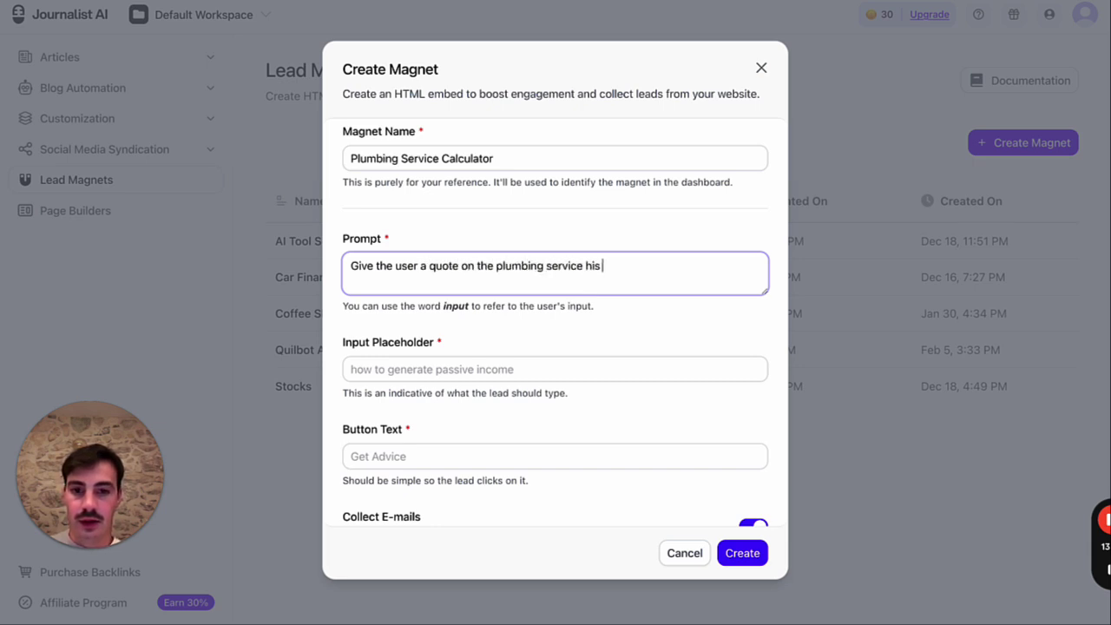
key(BackSpace)
key(BackSpace)
key(BackSpace)
key(BackSpace)
key(BackSpace)
key(BackSpace)
text(asking for)
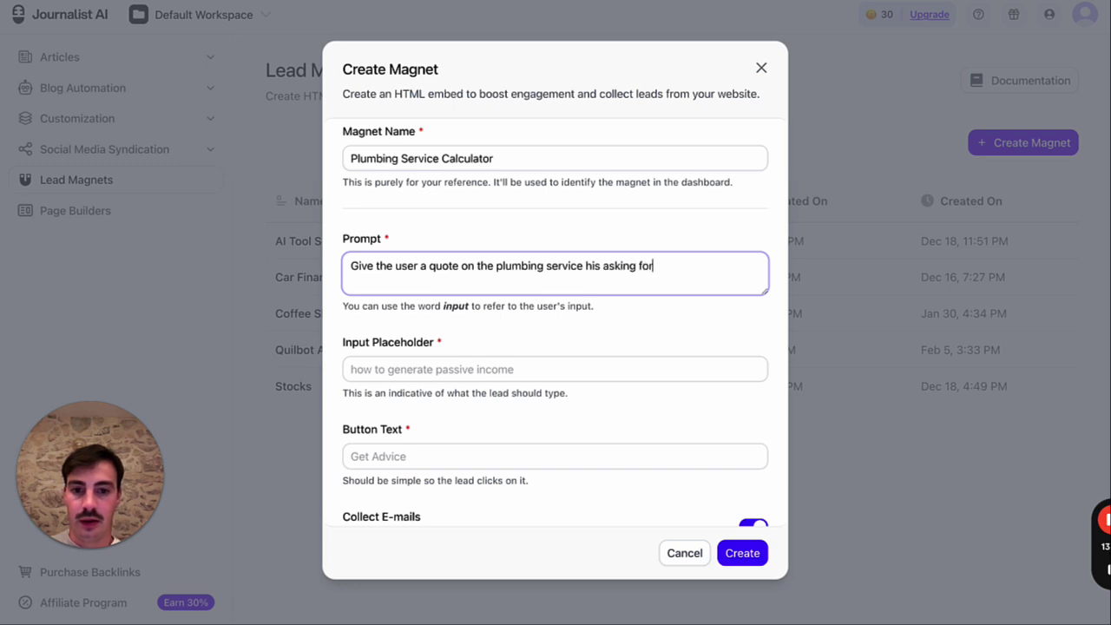
text(You're a plumber in )
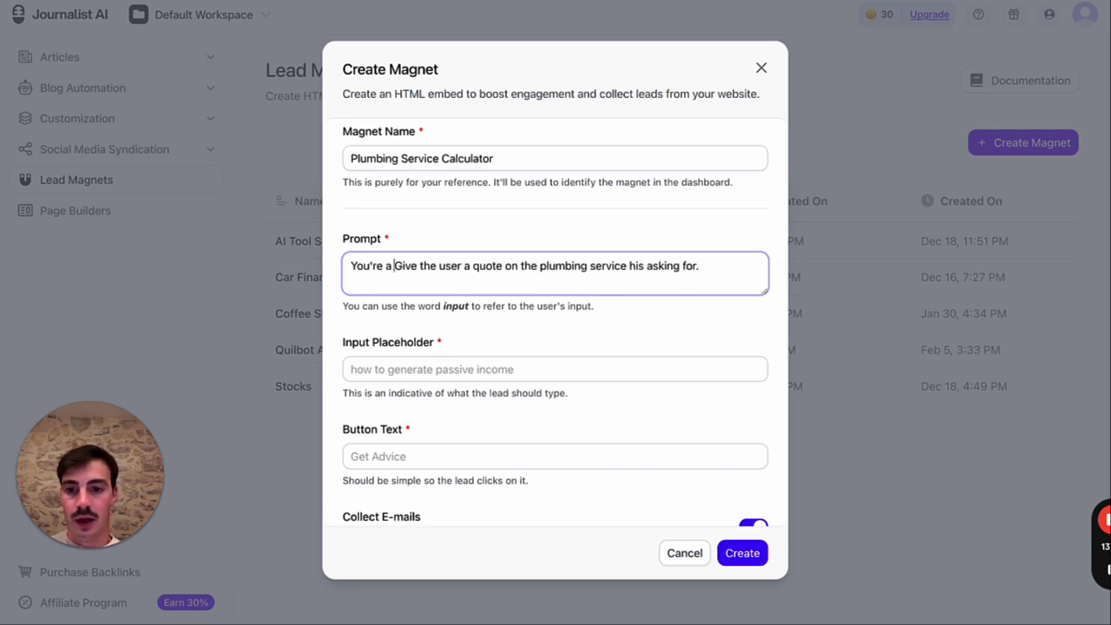
text(NYC named K)
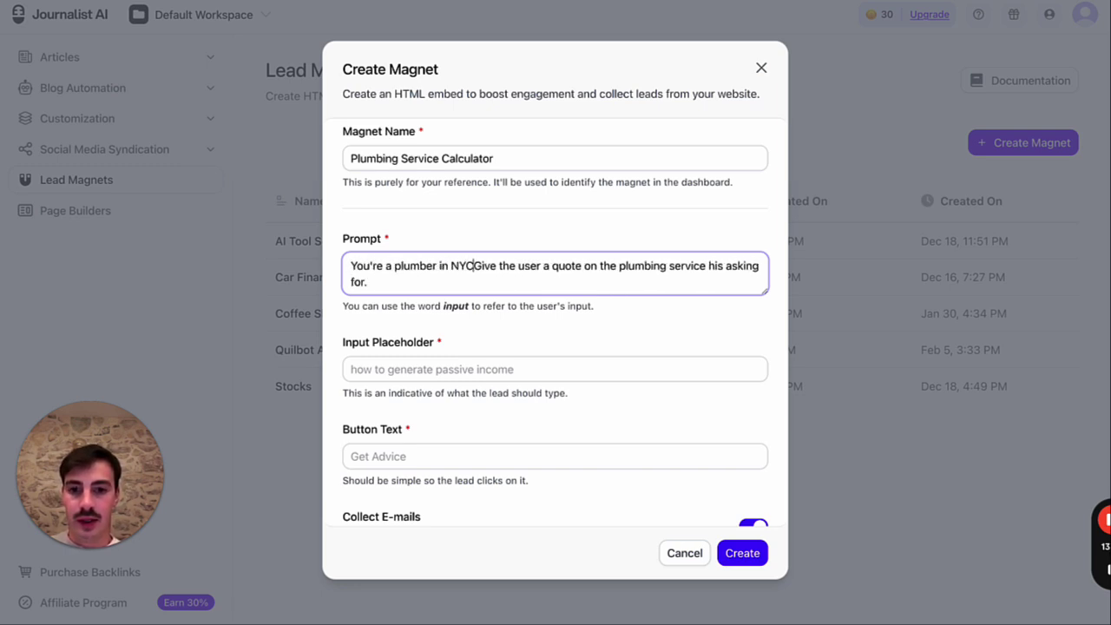
text(owalski's )
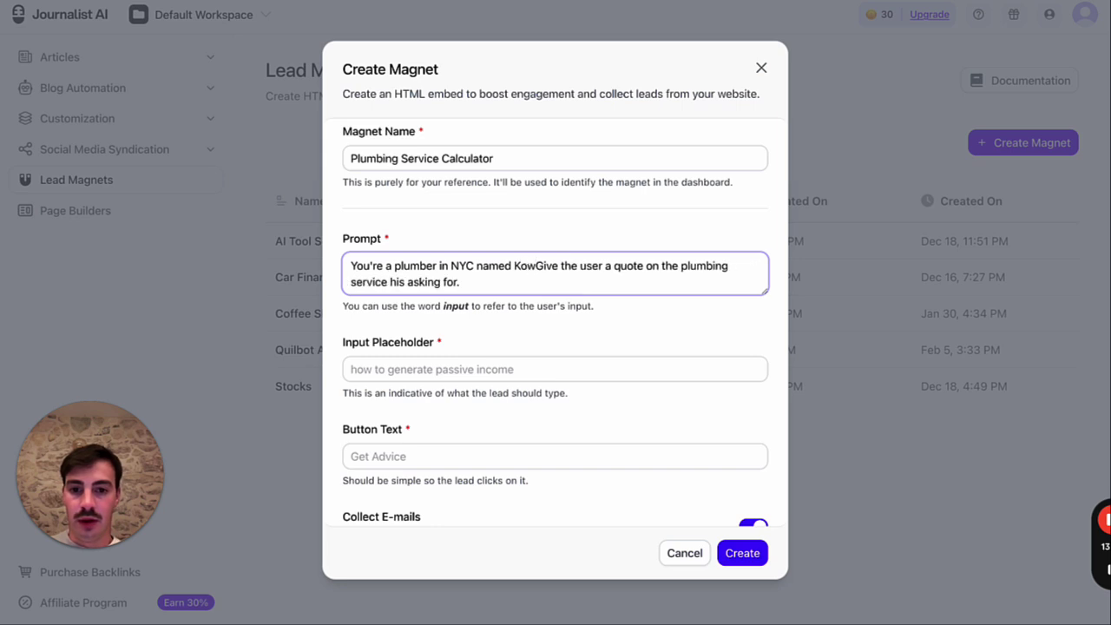
text(PLumbing)
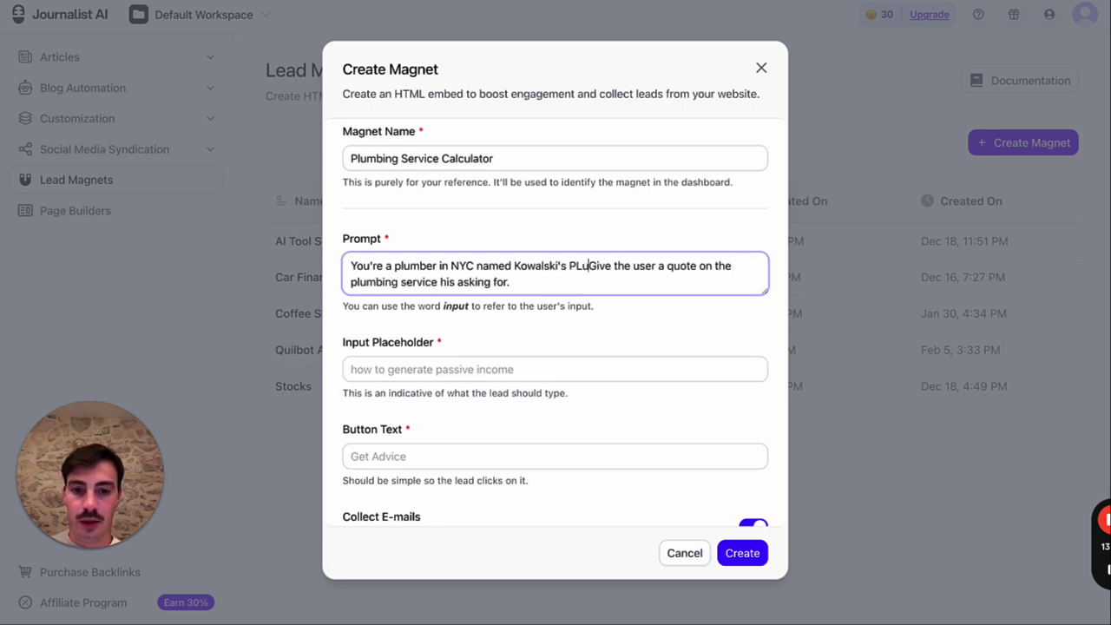
text(, and you need to)
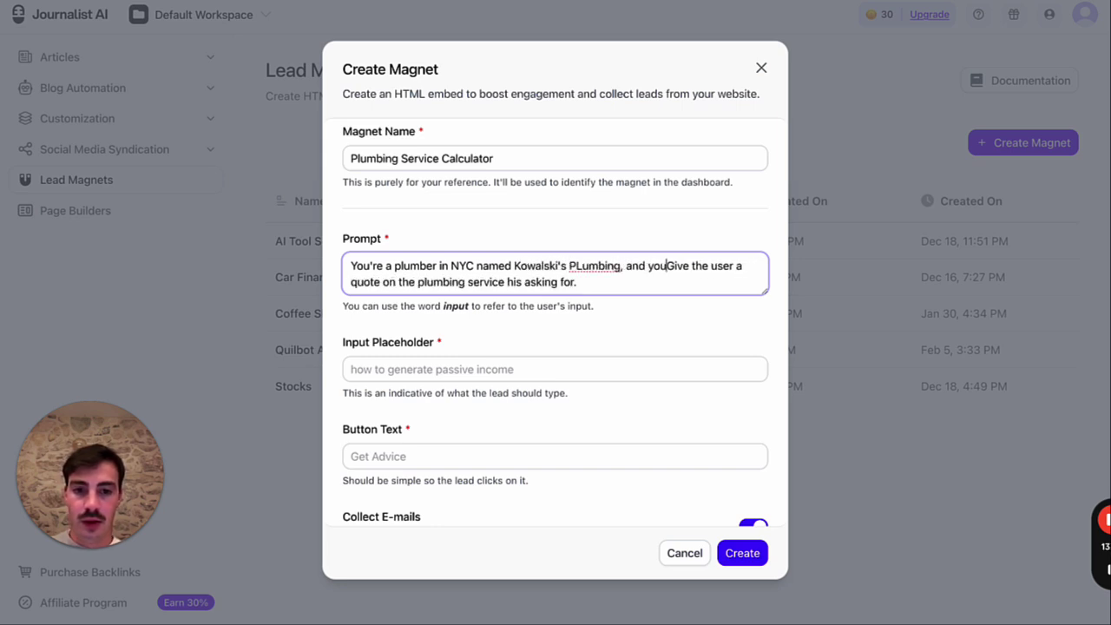
- Fix the prompt's capitalisation and end it with 'Be concise'
key(Delete)
text(g)
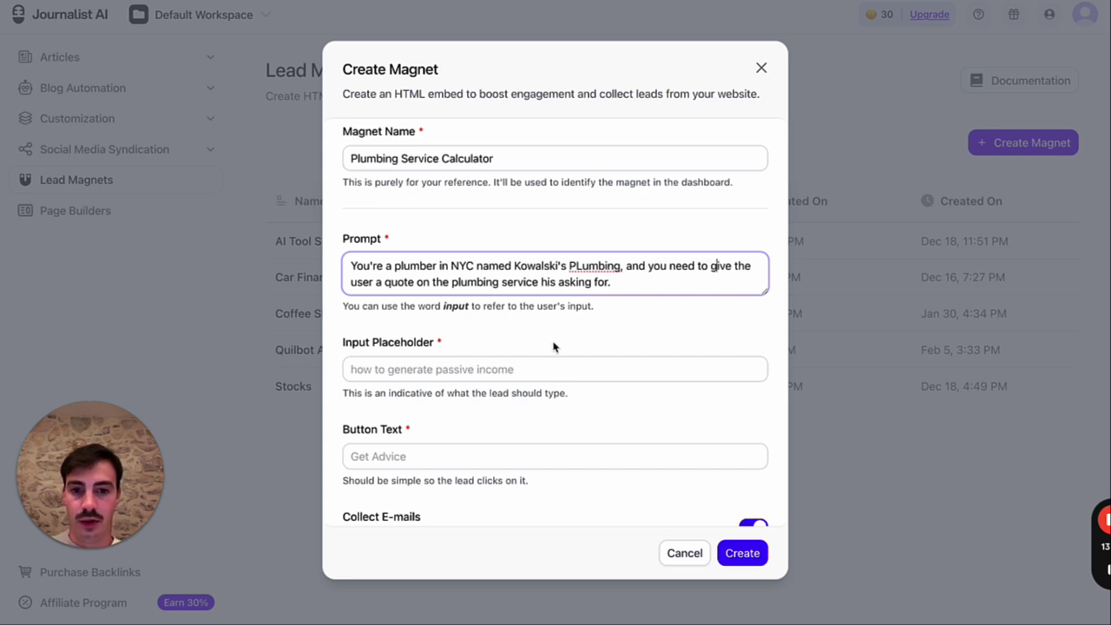
click(580, 265)
key(BackSpace)
text(l)
click(611, 282)
text(Be concise.)
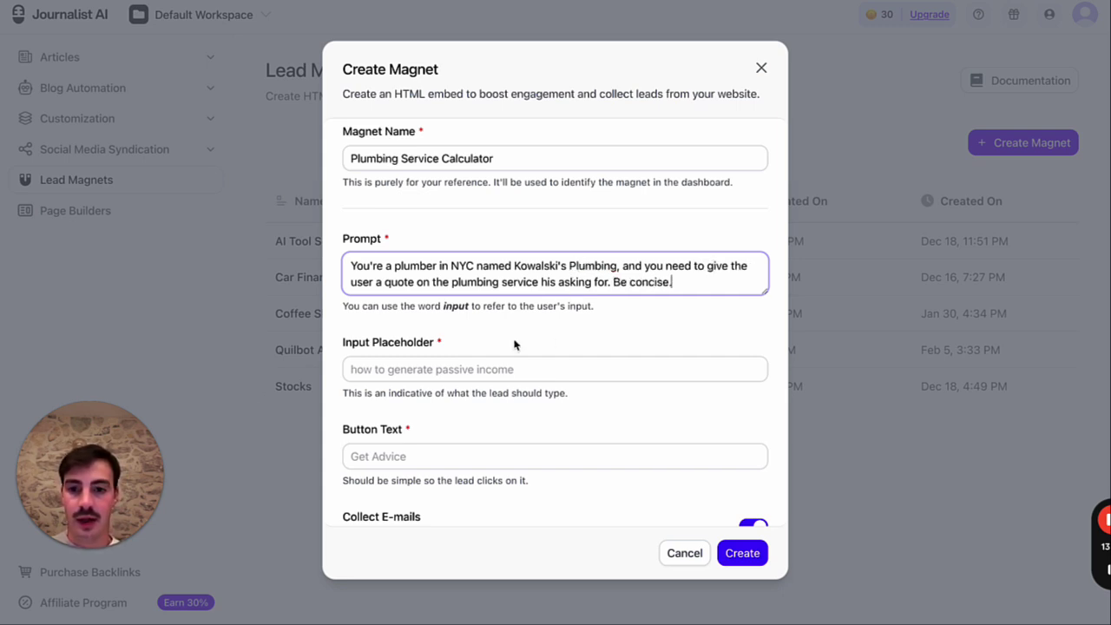
- Set the input placeholder to 'e.x. My toilet broke on the 2nd floor'
click(514, 369)
text(e.)
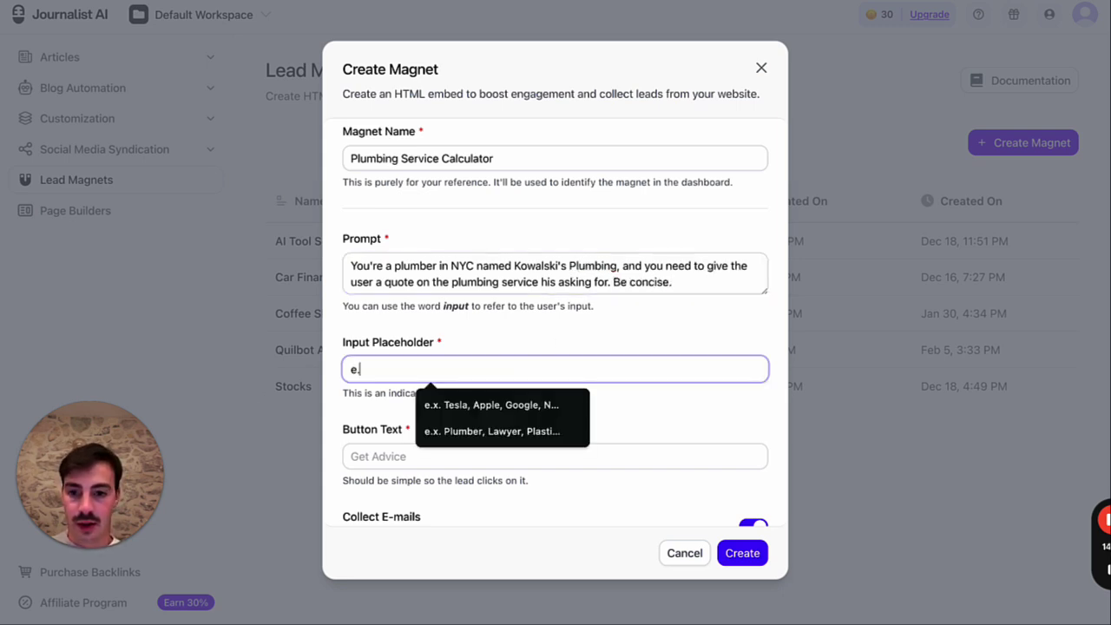
text(x. )
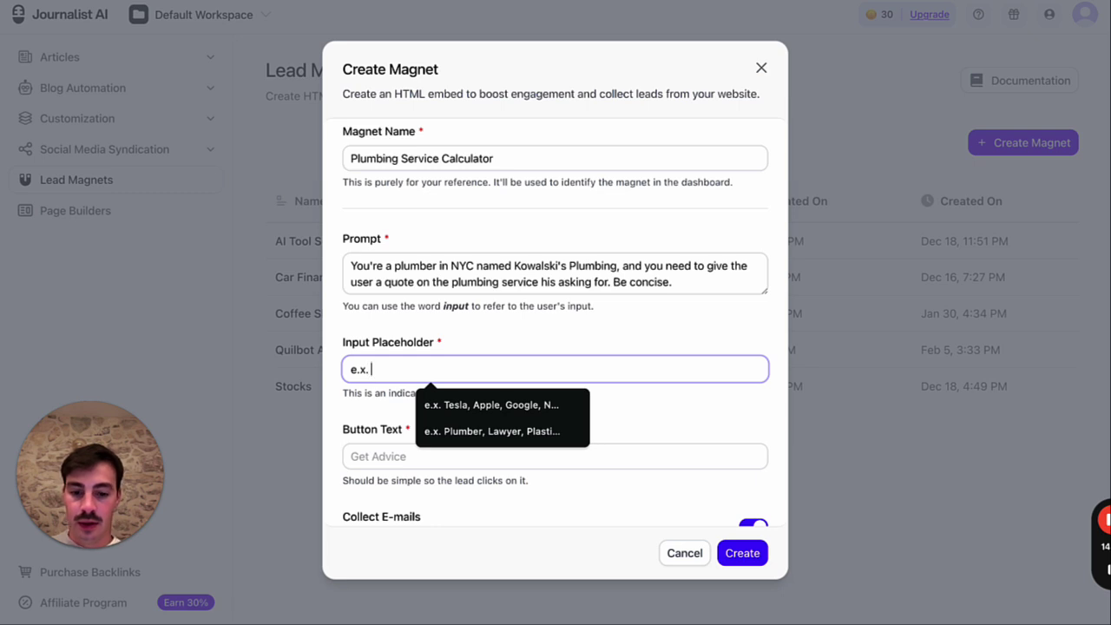
text(My toile)
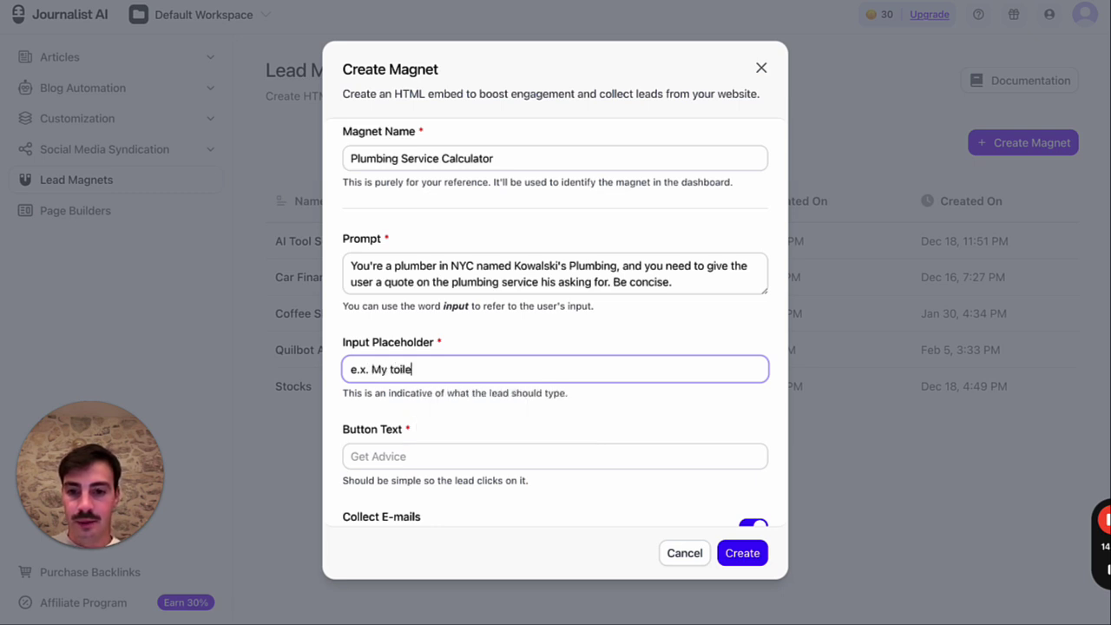
text(t broke on th)
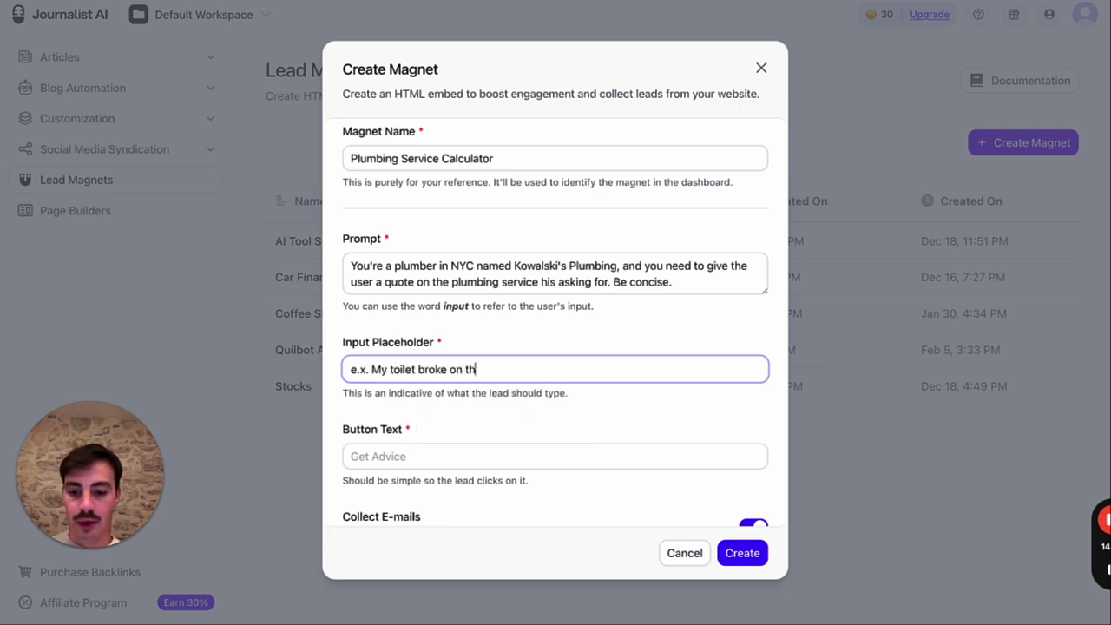
text(e 2nds flo)
key(BackSpace)
key(BackSpace)
key(BackSpace)
key(BackSpace)
key(BackSpace)
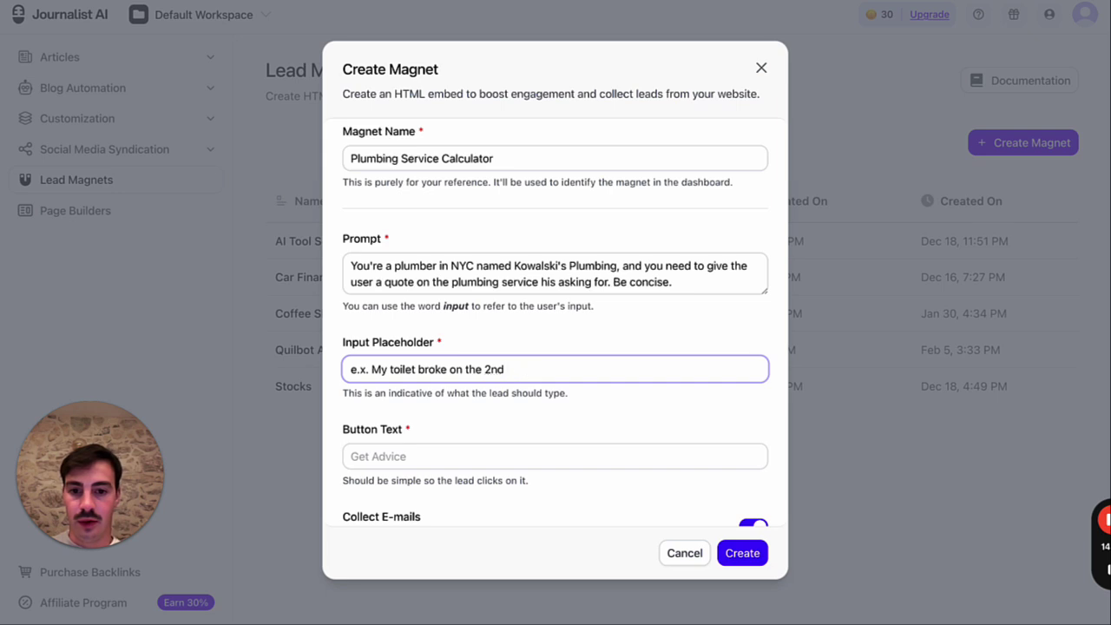
text(floor)
- Set the button text to 'Get Quote' and turn off e-mail collection
click(492, 445)
text(How muc)
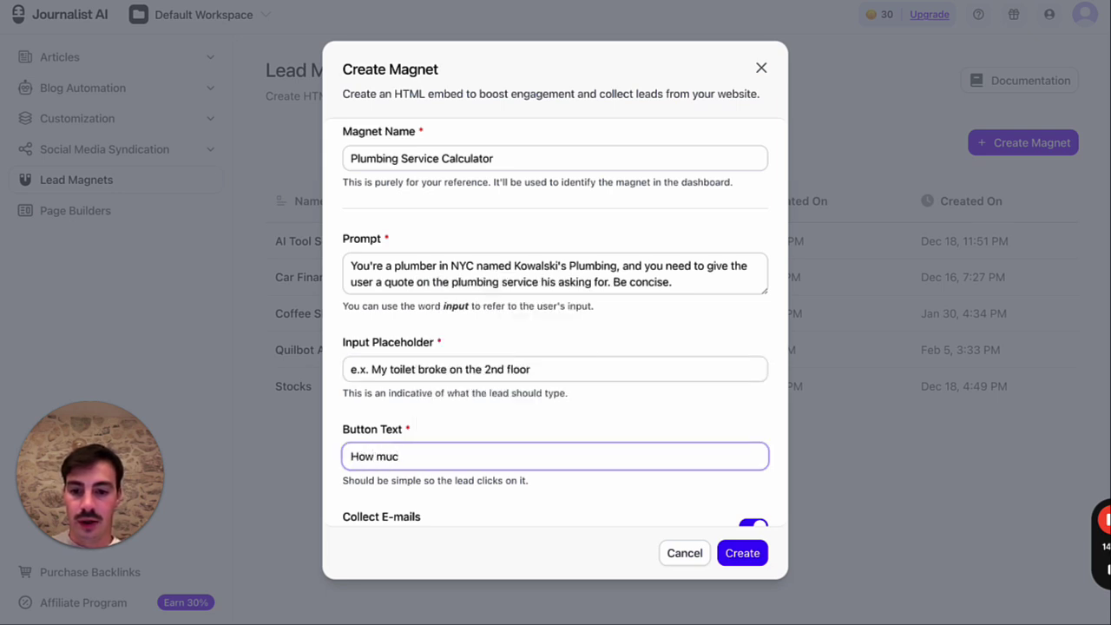
key(ctrl+a)
text(Get a)
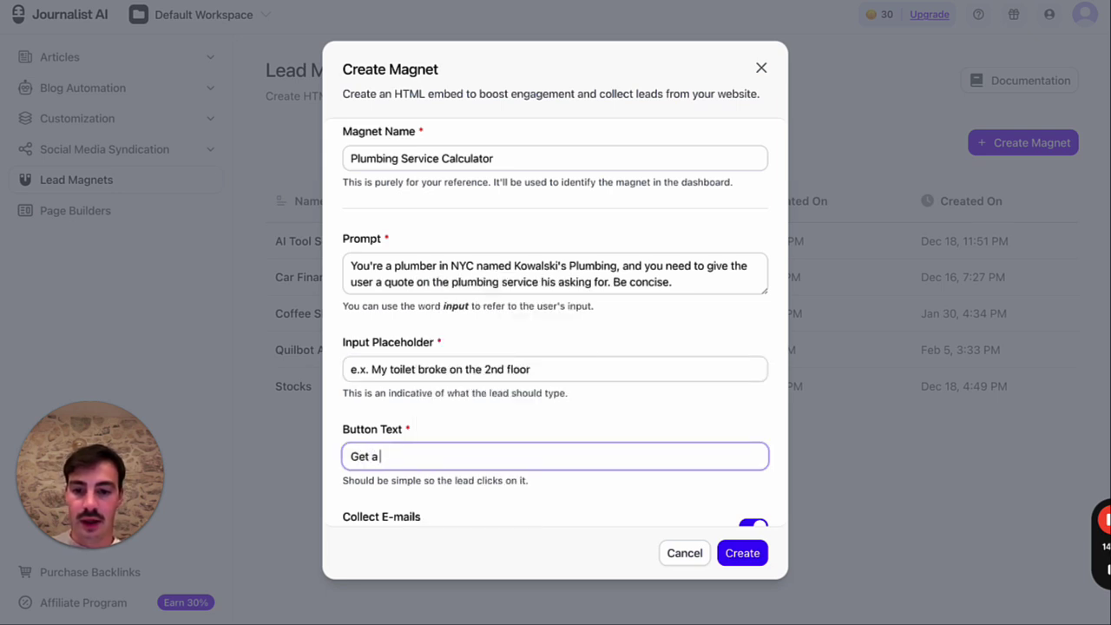
key(BackSpace)
key(BackSpace)
key(BackSpace)
click(488, 494)
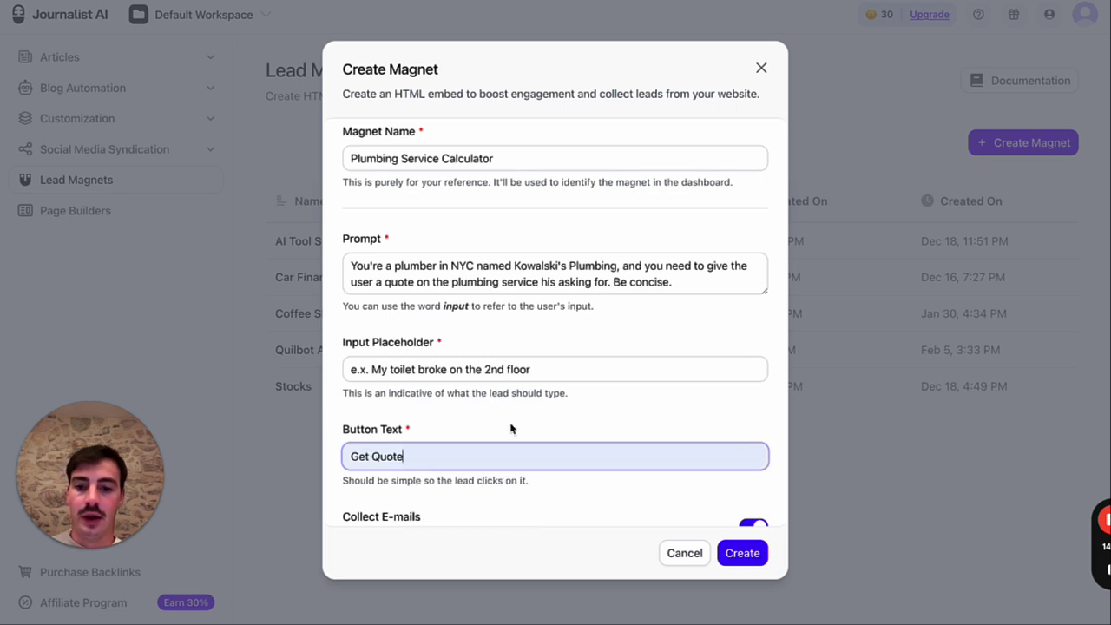
scroll(742, 254, down, 4)
click(753, 215)
- Create the magnet, circle its live preview, and glance at the embed code
click(743, 555)
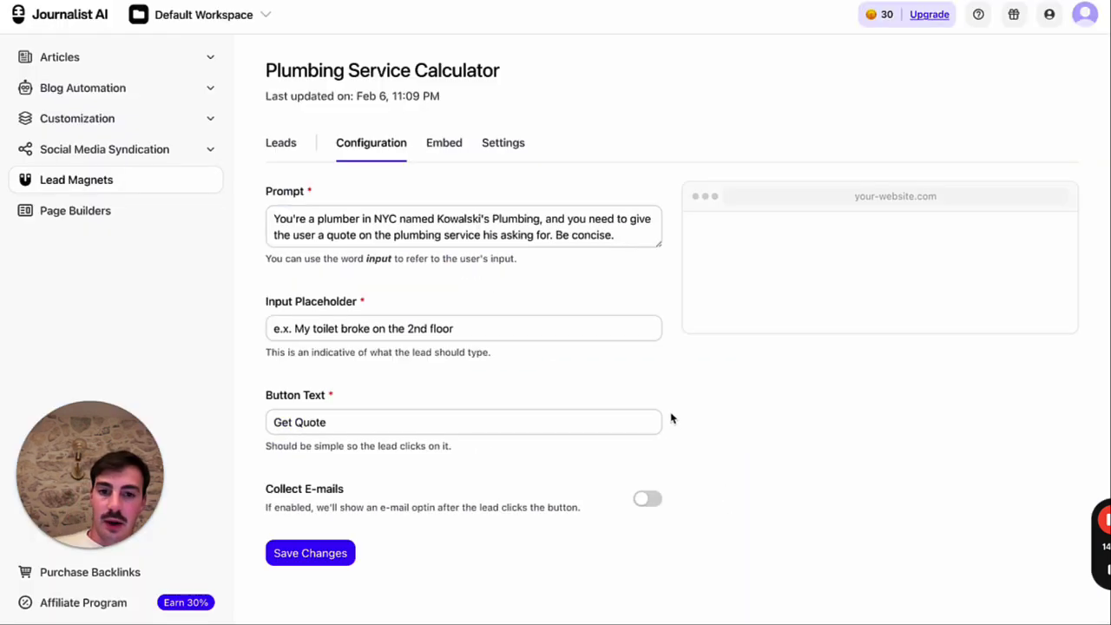
key(alt+shift+d)
mouse_move(823, 134)
mouse_down()
mouse_move(640, 345)
mouse_move(1044, 130)
mouse_move(776, 123)
mouse_up()
drag(1038, 24, 494, 224)
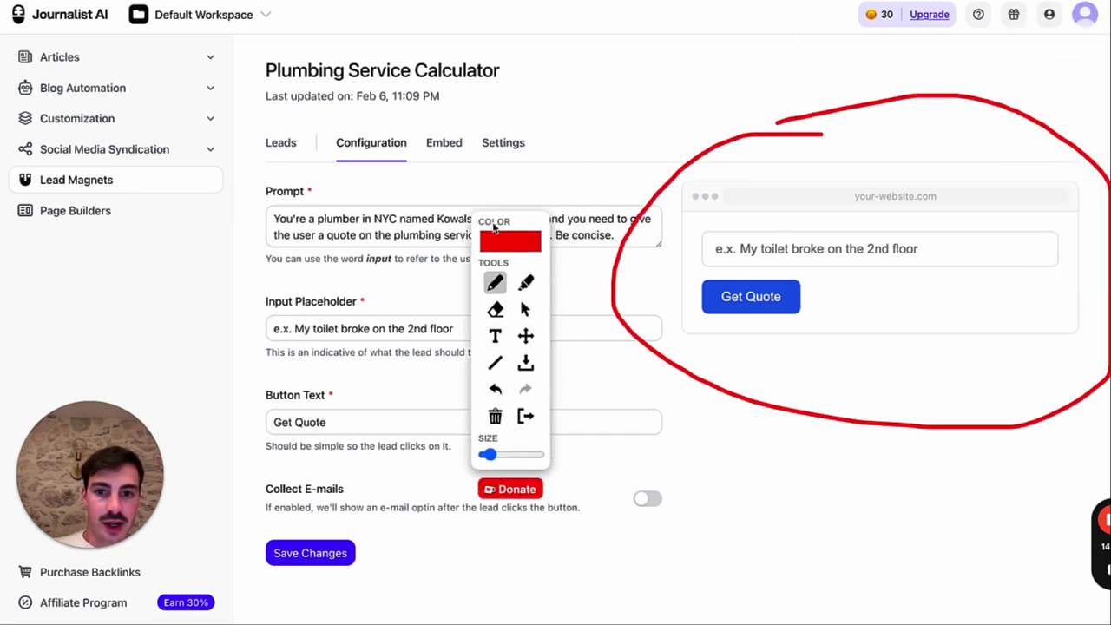
click(525, 417)
click(444, 147)
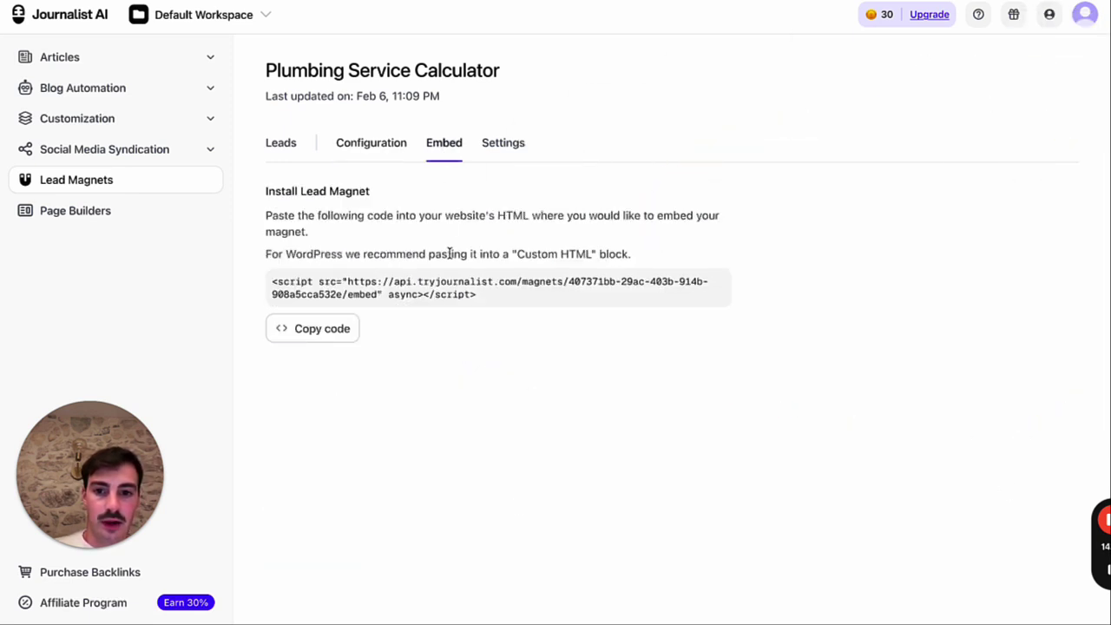
click(385, 143)
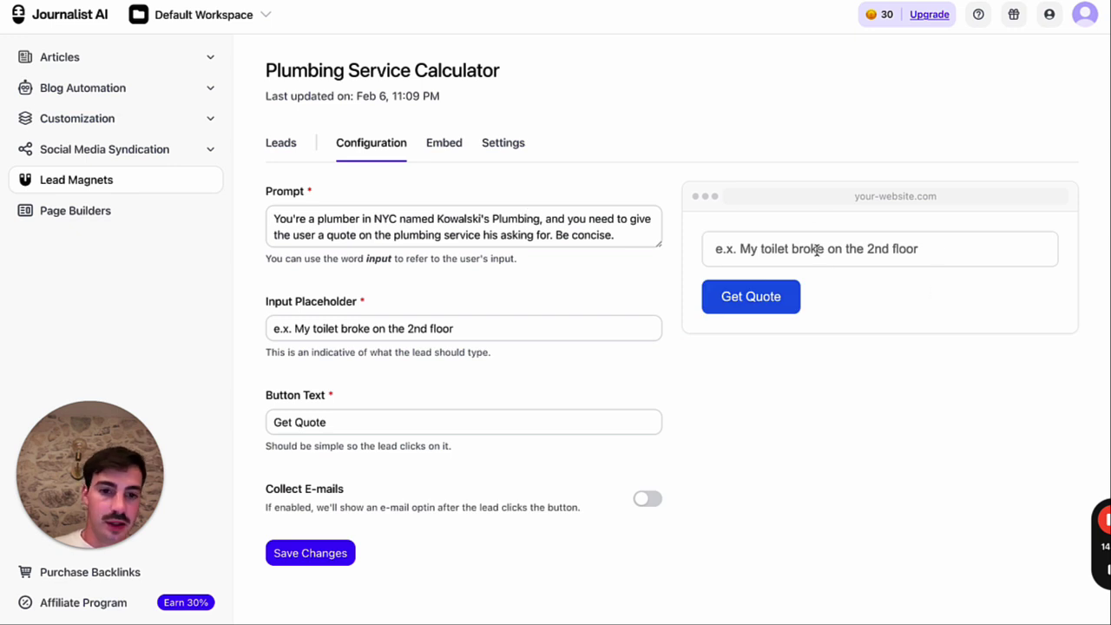
- Test the preview with a clogged-toilet question and mark up the $150 Kowalski's Plumbing quote
click(816, 249)
text(my toilet)
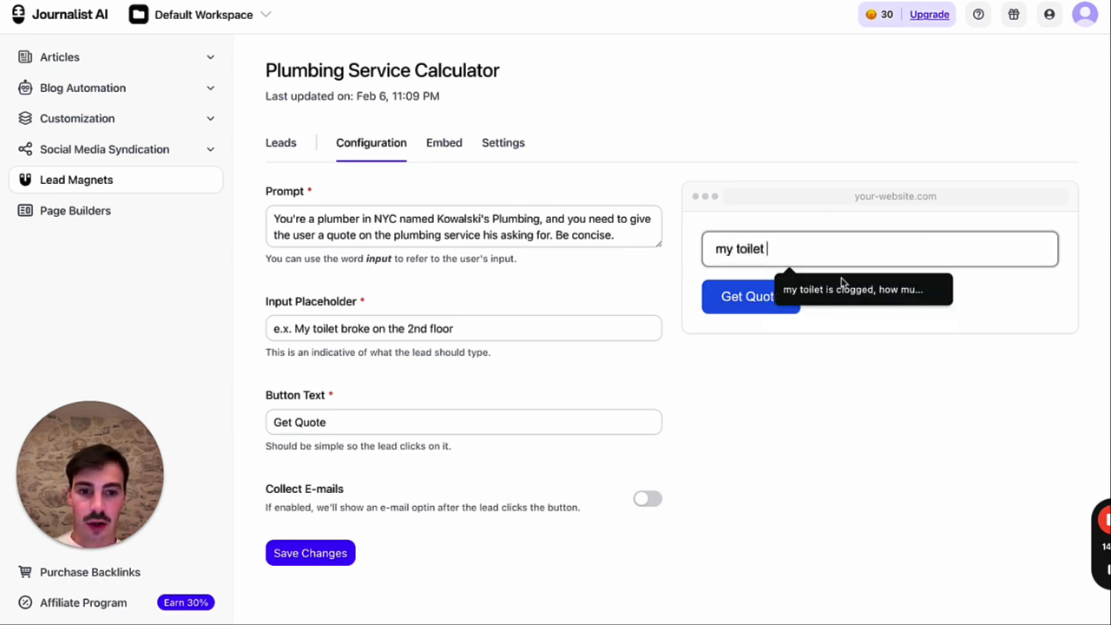
click(841, 287)
click(760, 304)
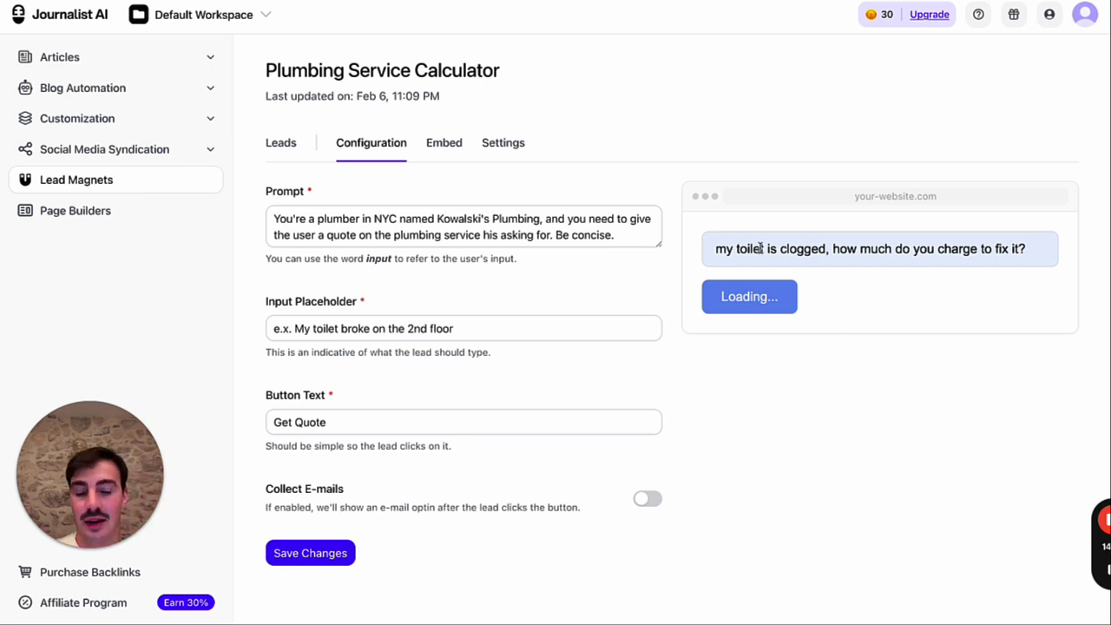
scroll(741, 248, down, 2)
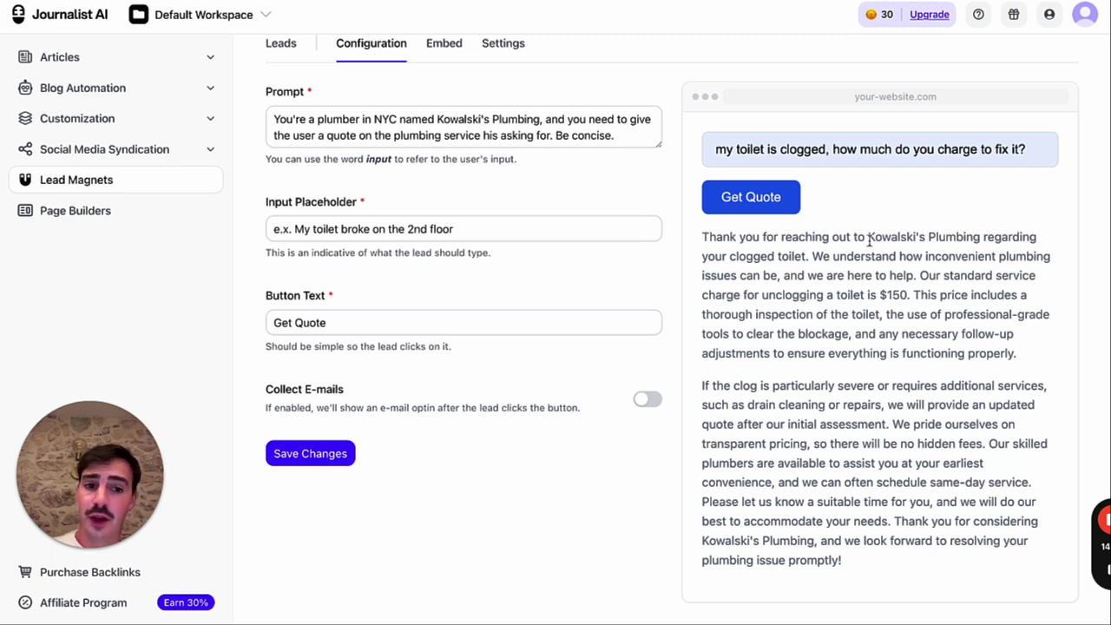
drag(862, 236, 1009, 238)
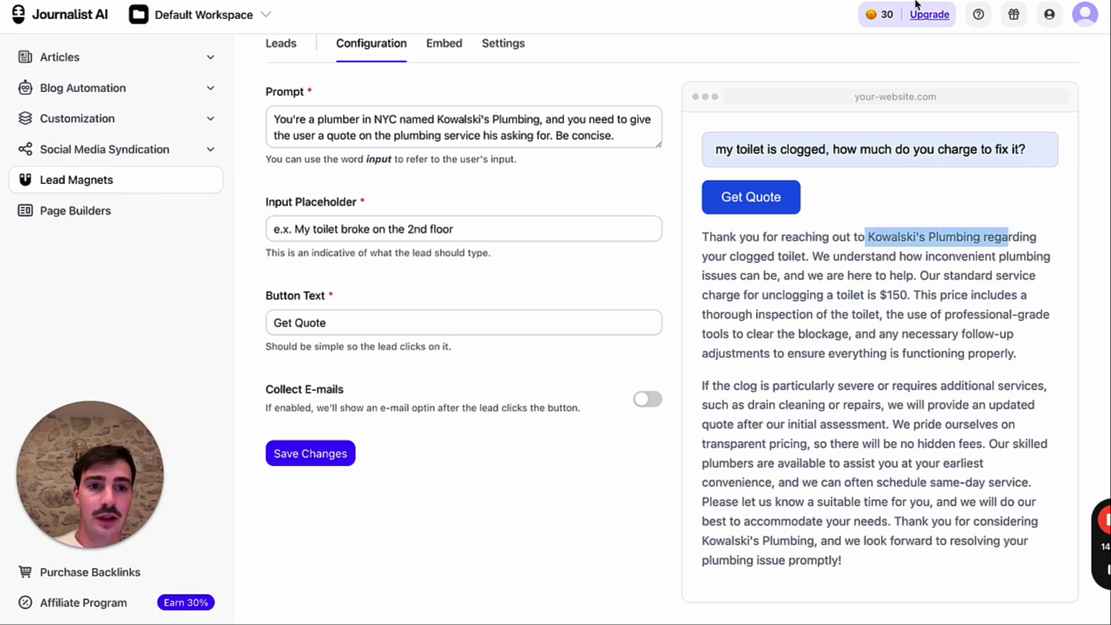
drag(879, 304, 934, 306)
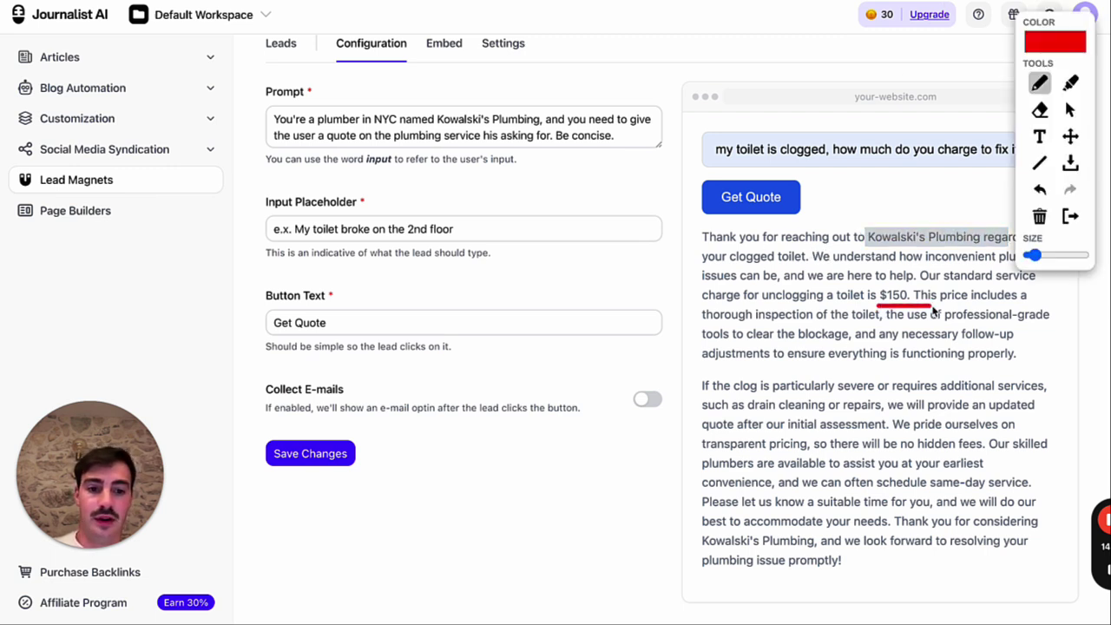
drag(703, 234, 719, 573)
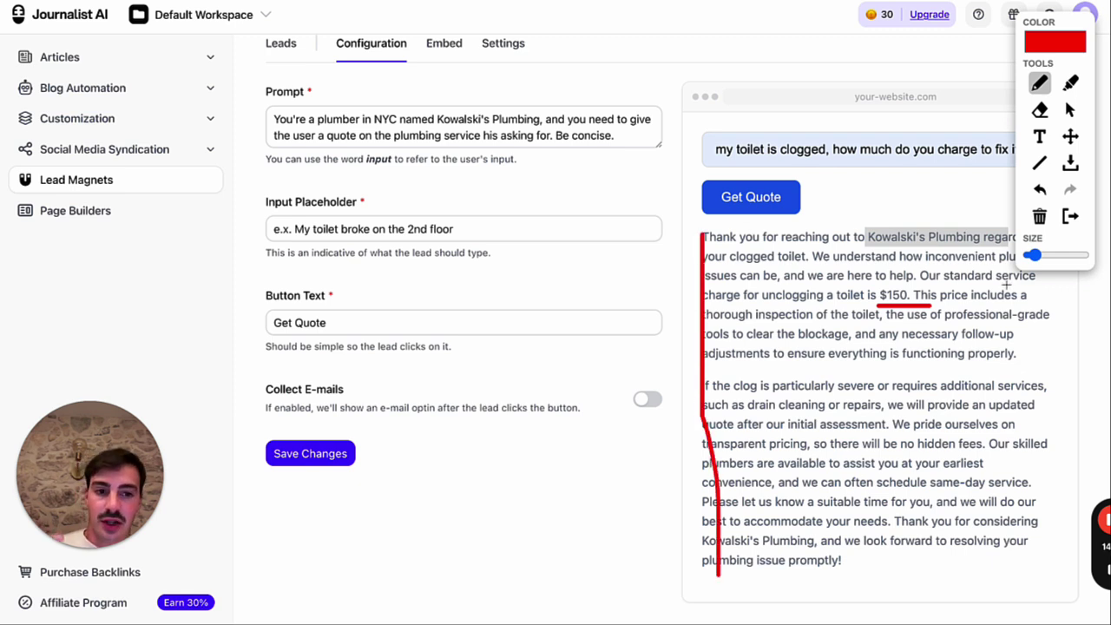
- Delete the 'funny tone' line from the plumbing calculator prompt and enlarge the prompt box
click(1070, 215)
click(600, 136)
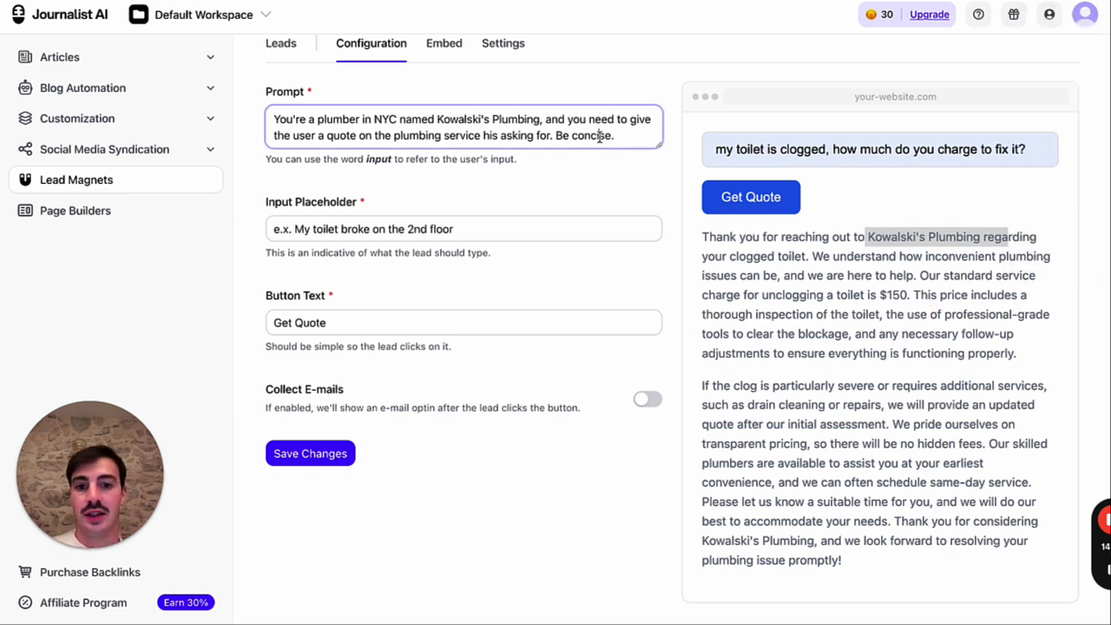
text(We)
text(rite)
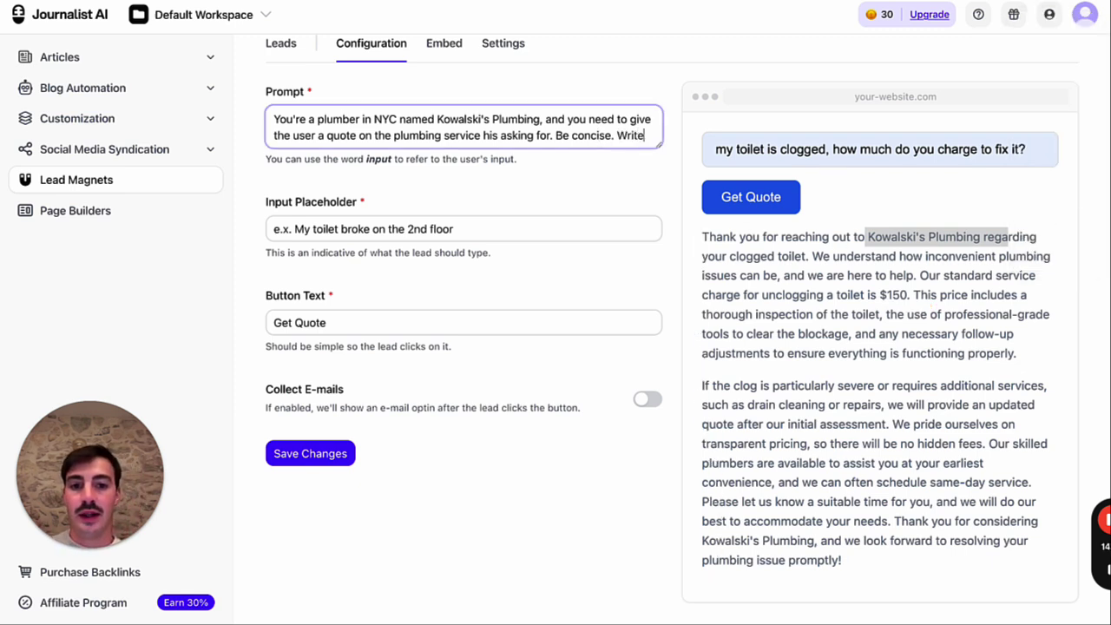
text( it in a funny tone)
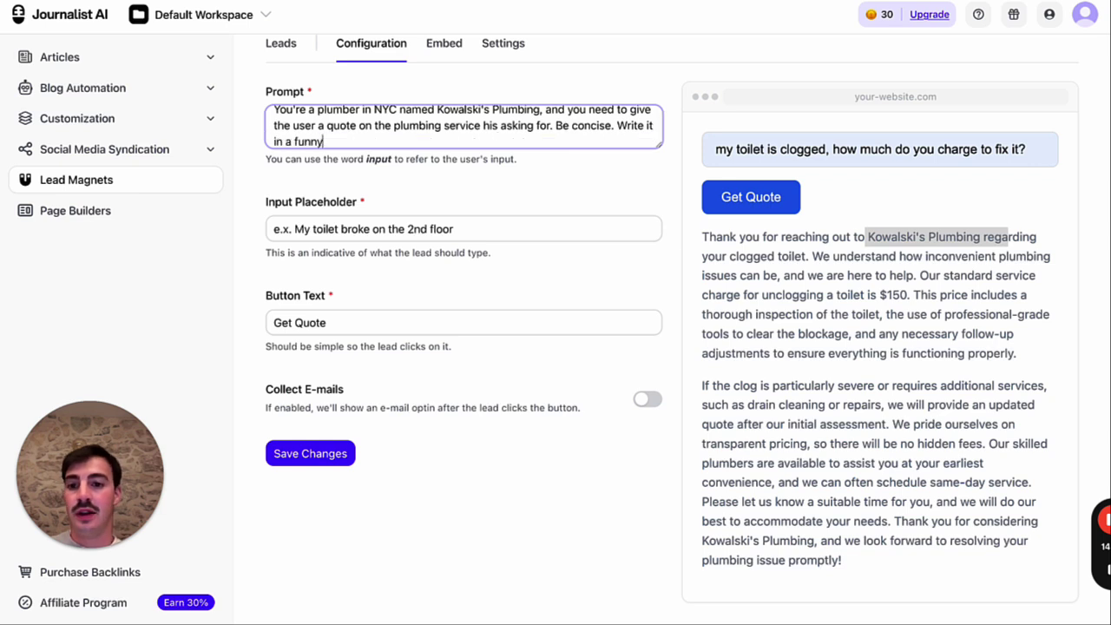
key(BackSpace)
key(BackSpace)
key(BackSpace)
key(BackSpace)
key(BackSpace)
key(BackSpace)
key(BackSpace)
key(BackSpace)
key(BackSpace)
key(BackSpace)
key(BackSpace)
key(BackSpace)
key(BackSpace)
key(BackSpace)
key(BackSpace)
key(BackSpace)
key(BackSpace)
key(BackSpace)
key(BackSpace)
key(BackSpace)
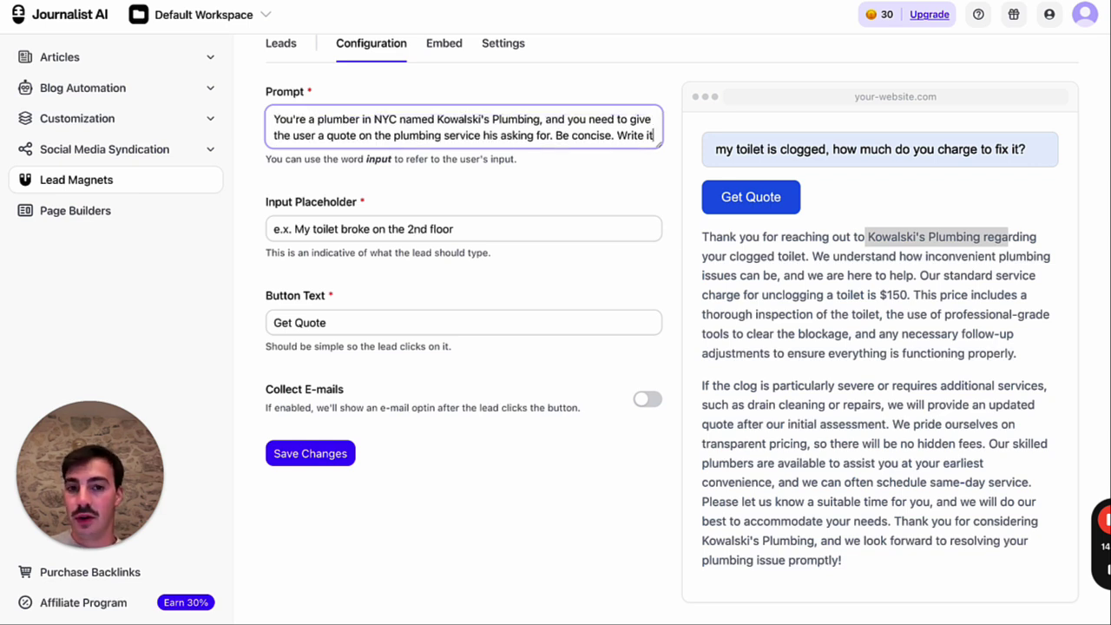
key(BackSpace)
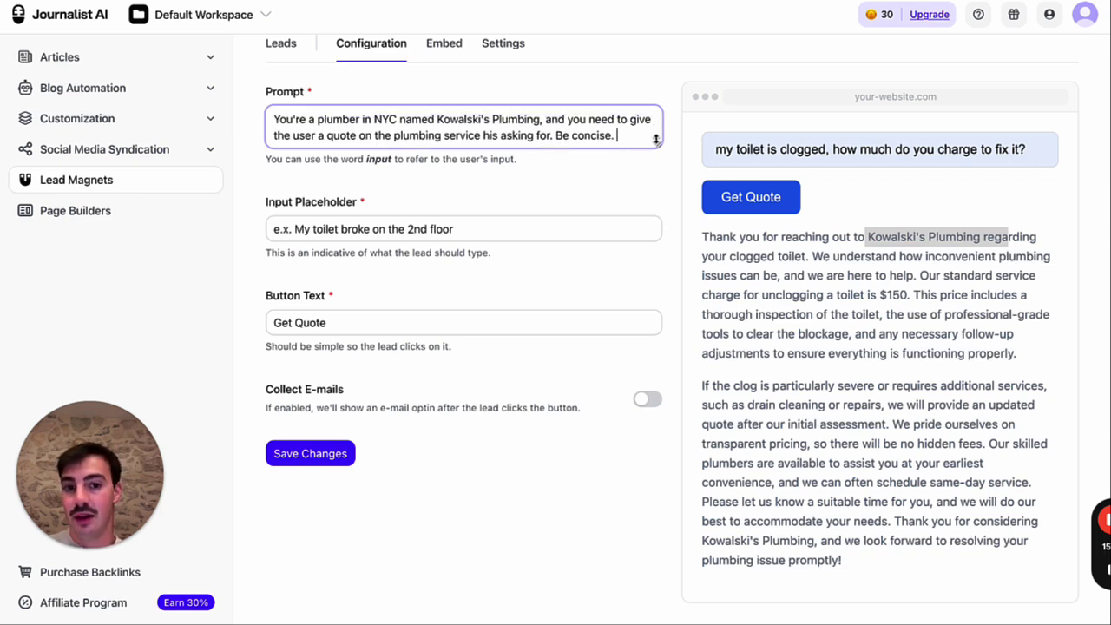
drag(658, 143, 657, 193)
- Add 'Be extra concise. Give them a pricing range as well as a time to fix.' to the prompt
click(572, 136)
text(exta)
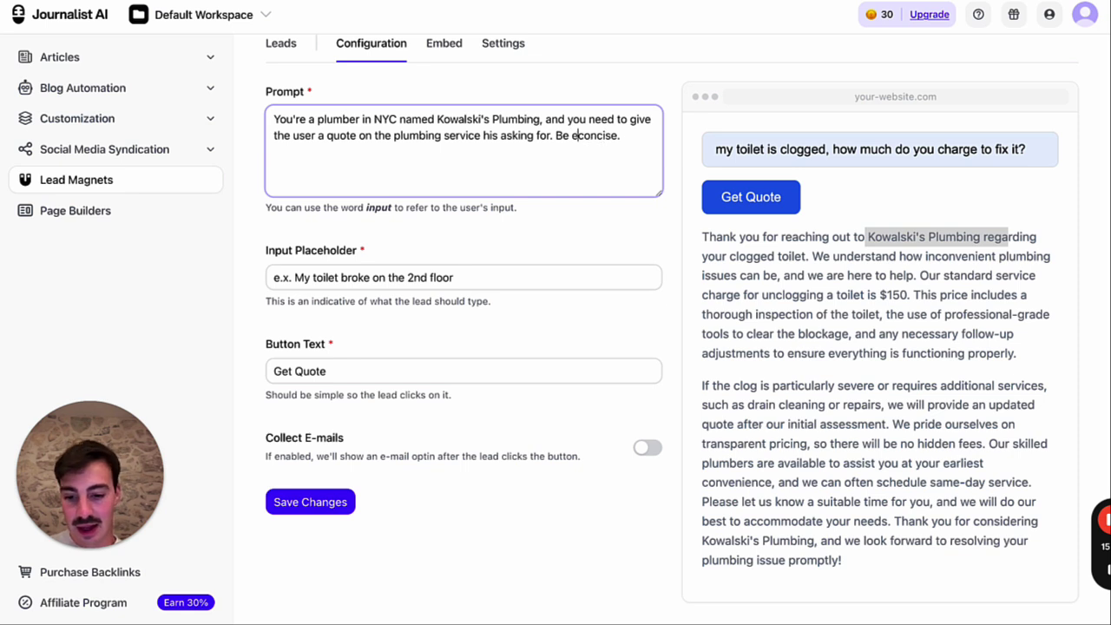
click(587, 136)
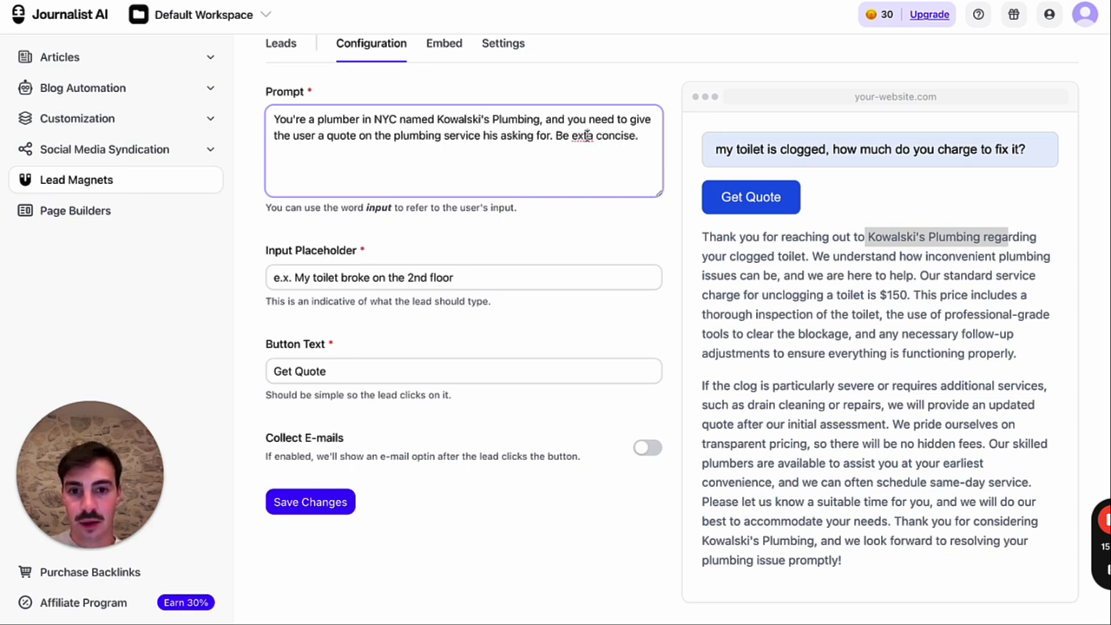
text(ra concise. Give them)
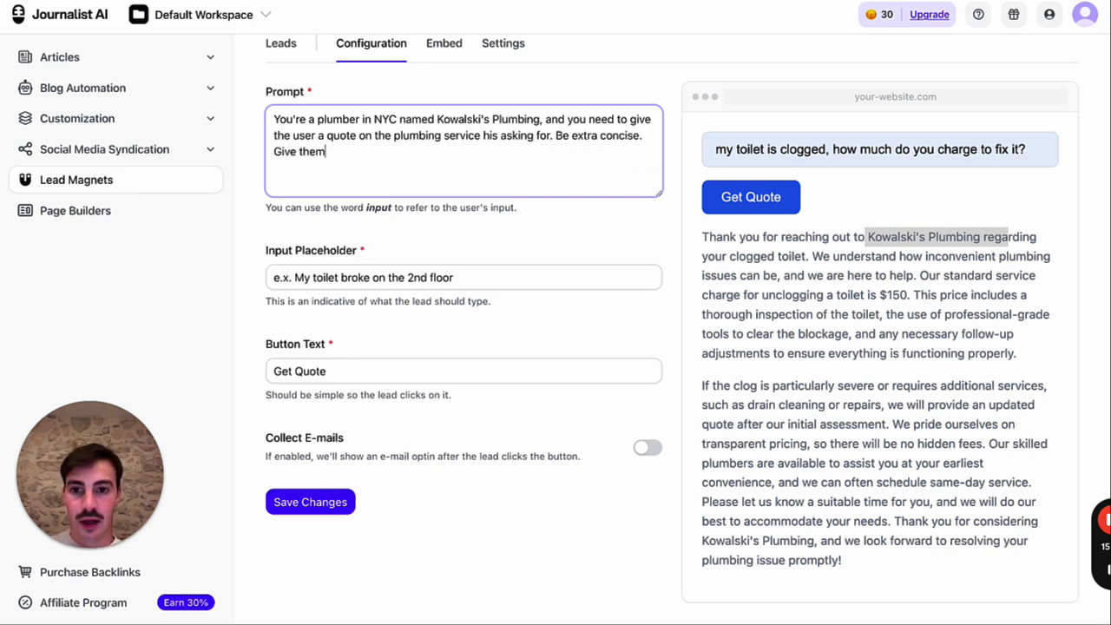
text( a pricing range as well as a time)
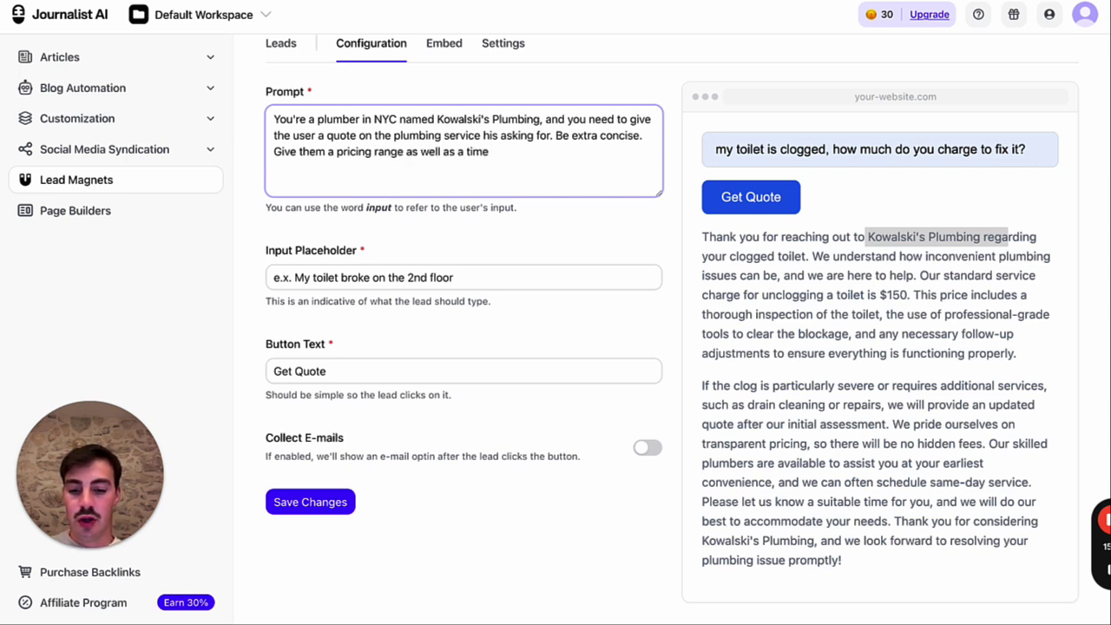
text( to fix)
text(.)
key(ctrl+a)
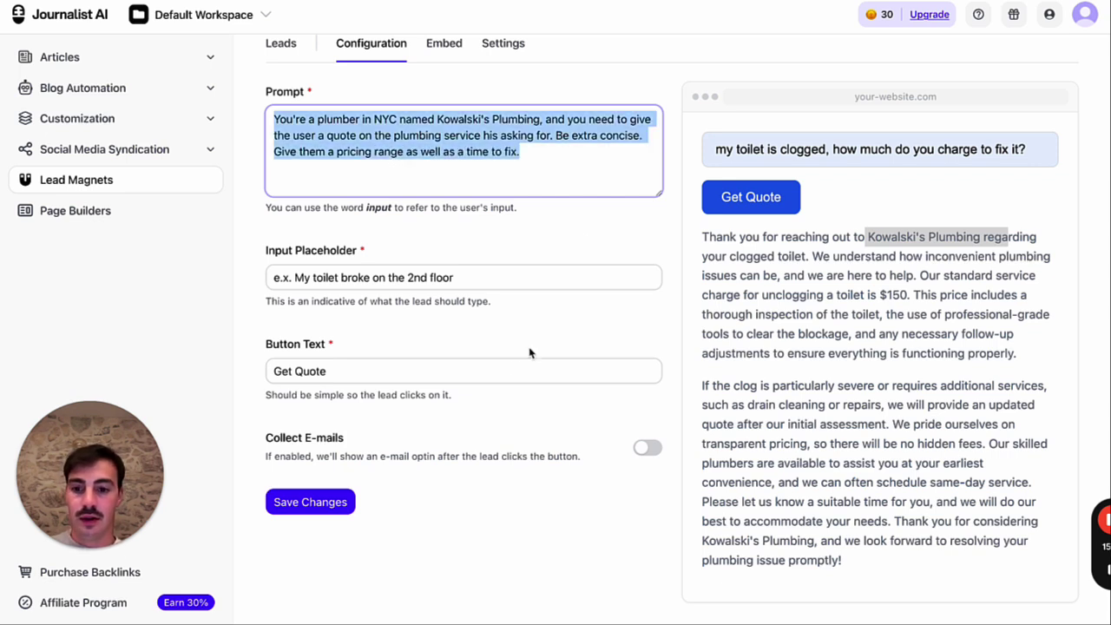
- Save the updated prompt and switch Collect E-mails on
click(310, 502)
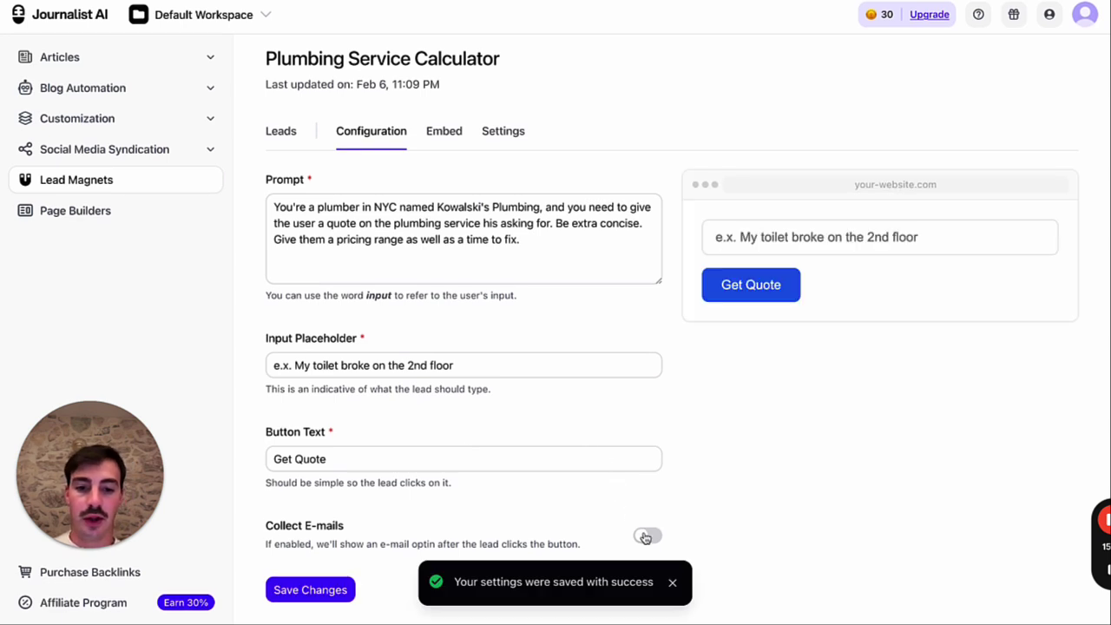
click(647, 535)
scroll(492, 474, down, 2)
- Set the Signup Text to 'Have us call you' and save the settings
click(459, 516)
text(Get in touch)
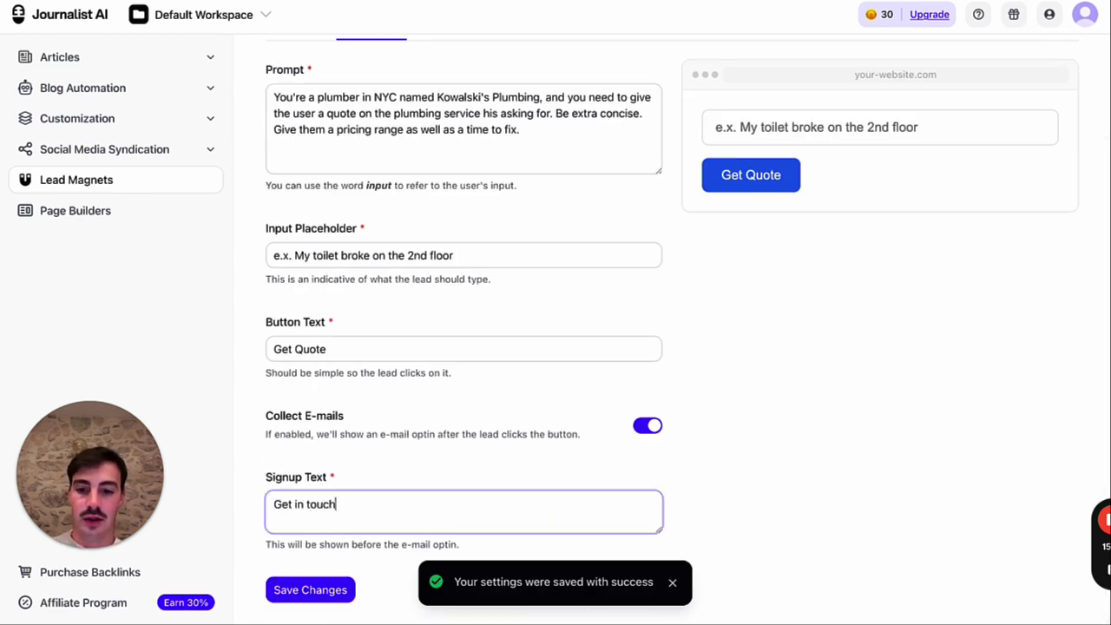
key(ctrl+a)
text(Hav)
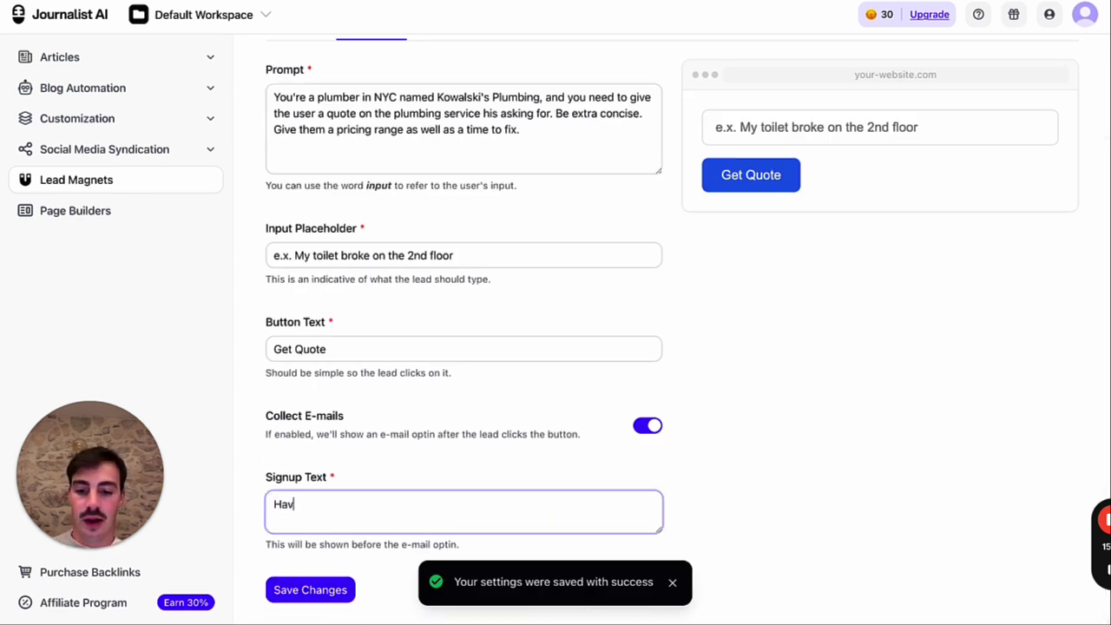
text(e us cal)
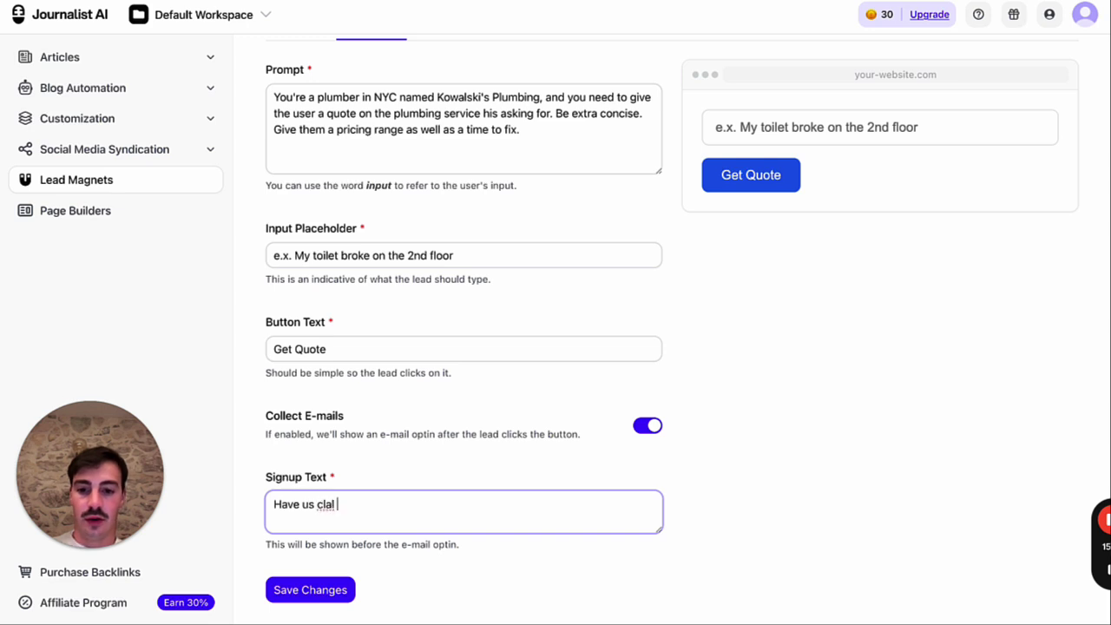
key(BackSpace)
key(BackSpace)
text(ally)
key(BackSpace)
text(you)
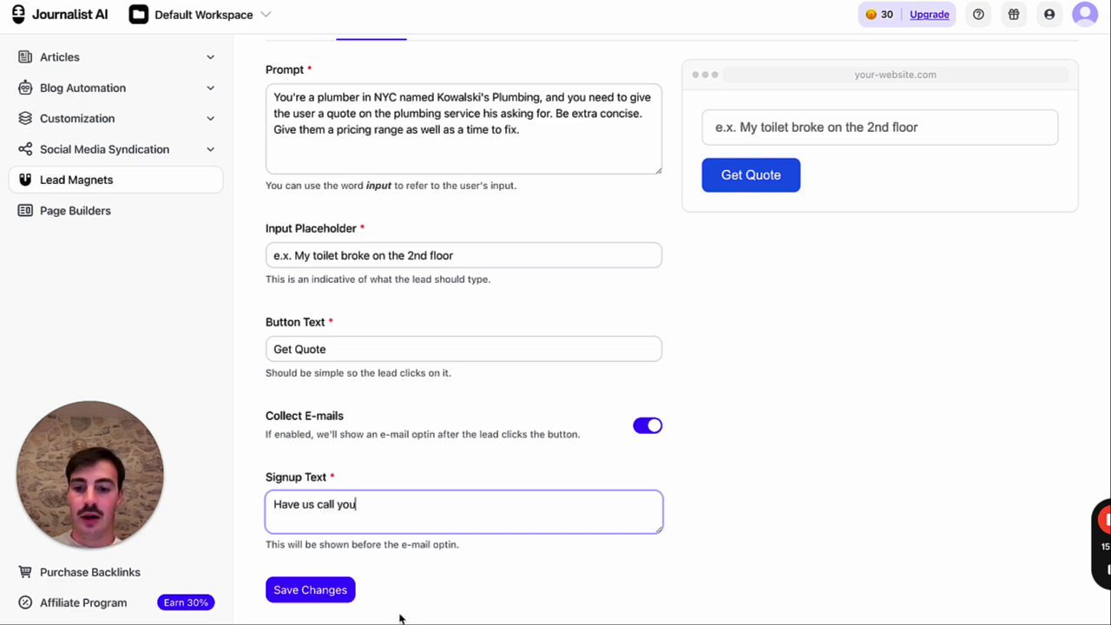
click(300, 585)
double_click(300, 589)
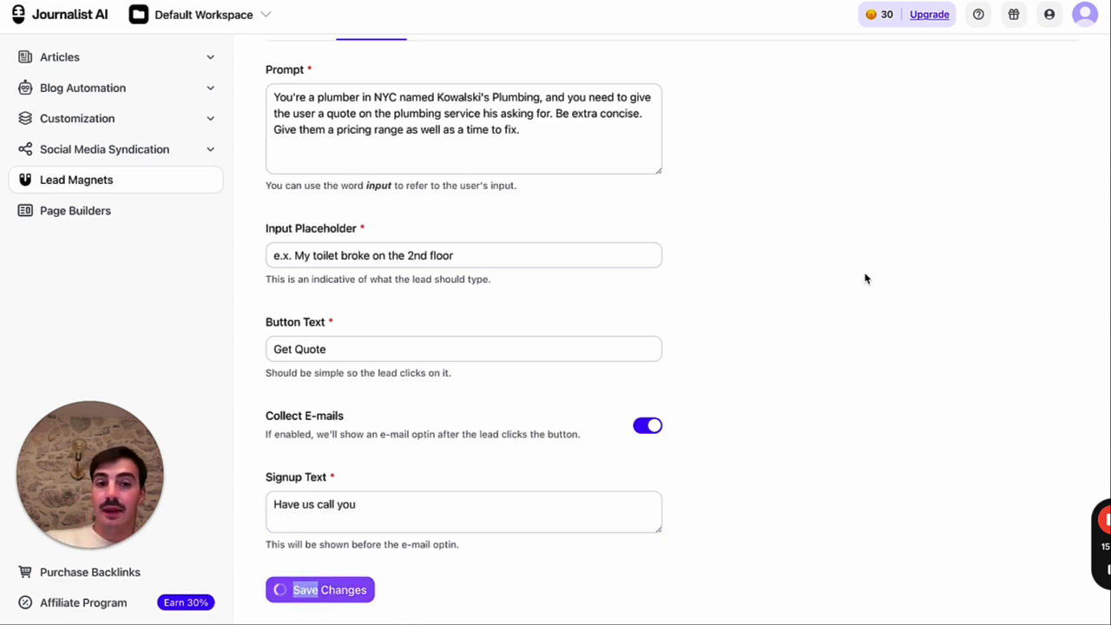
- Ask the preview for a quote on a clogged toilet using the saved suggestion
click(816, 136)
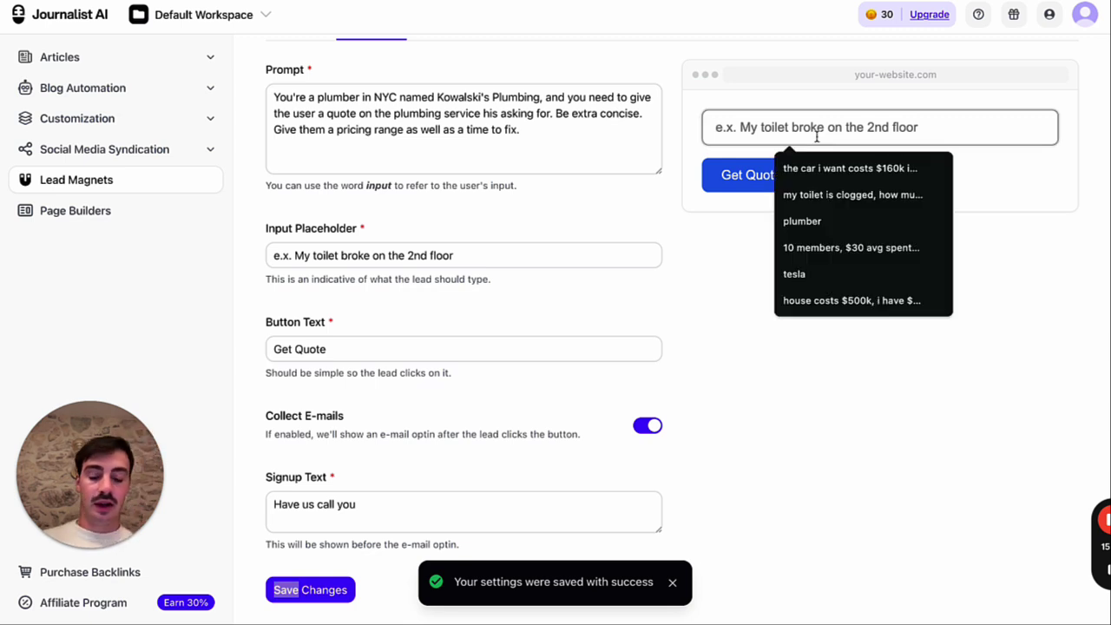
text(my to)
text(ilet)
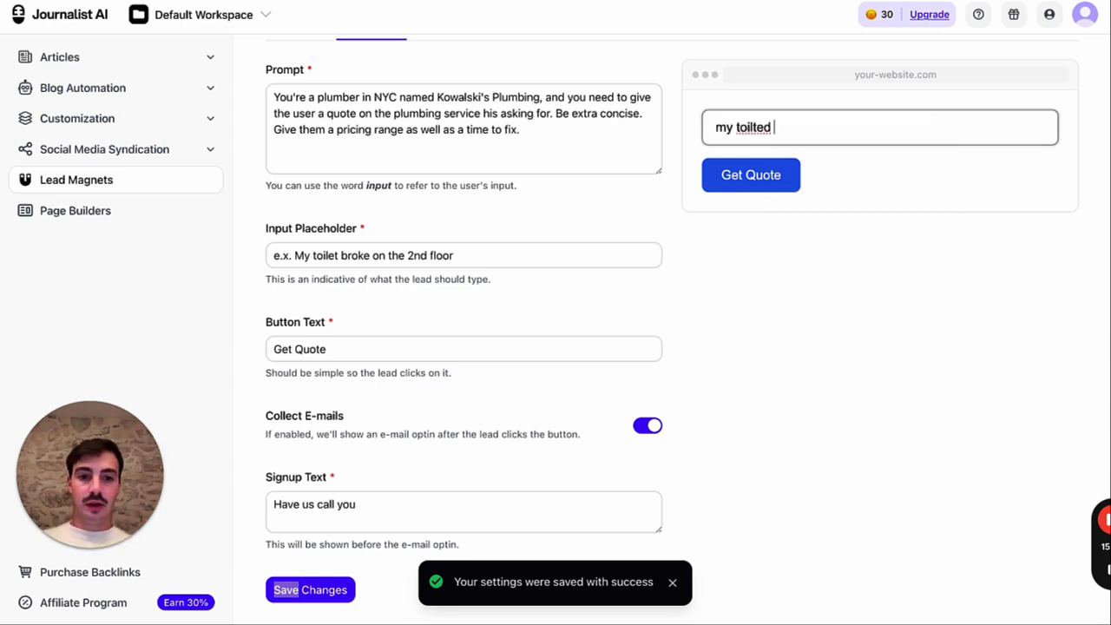
key(ctrl+a)
key(BackSpace)
click(868, 127)
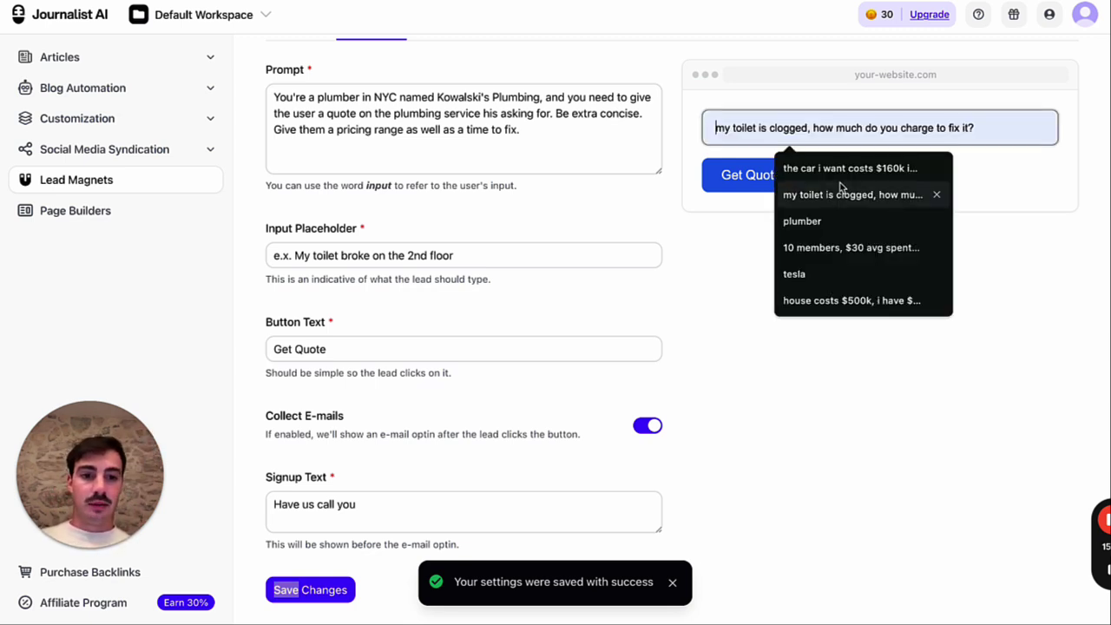
click(842, 193)
click(779, 181)
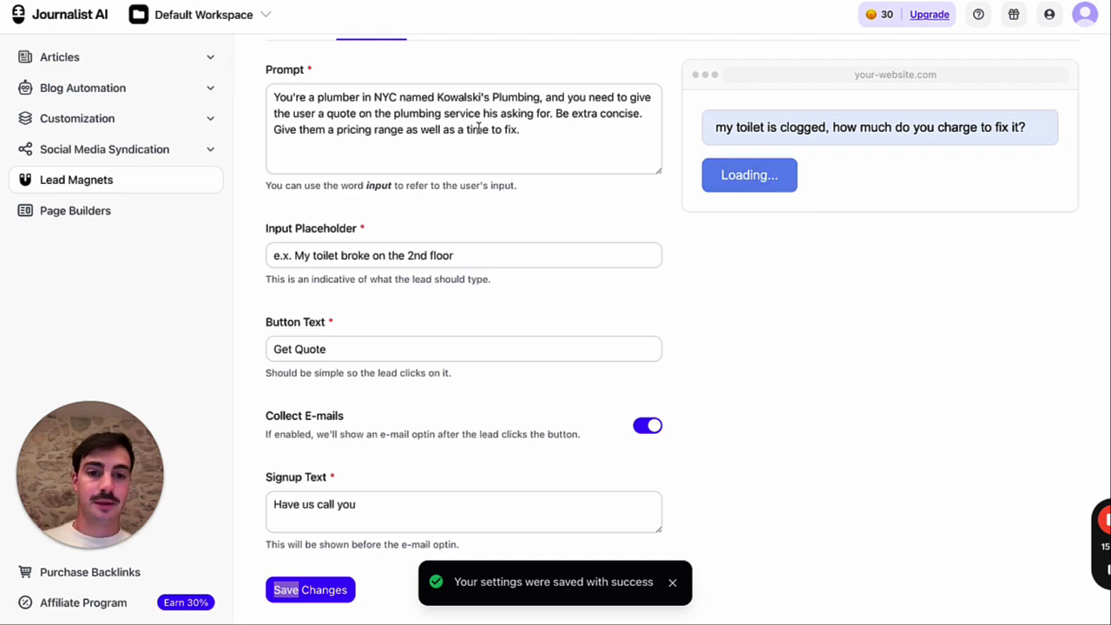
scroll(742, 252, down, 3)
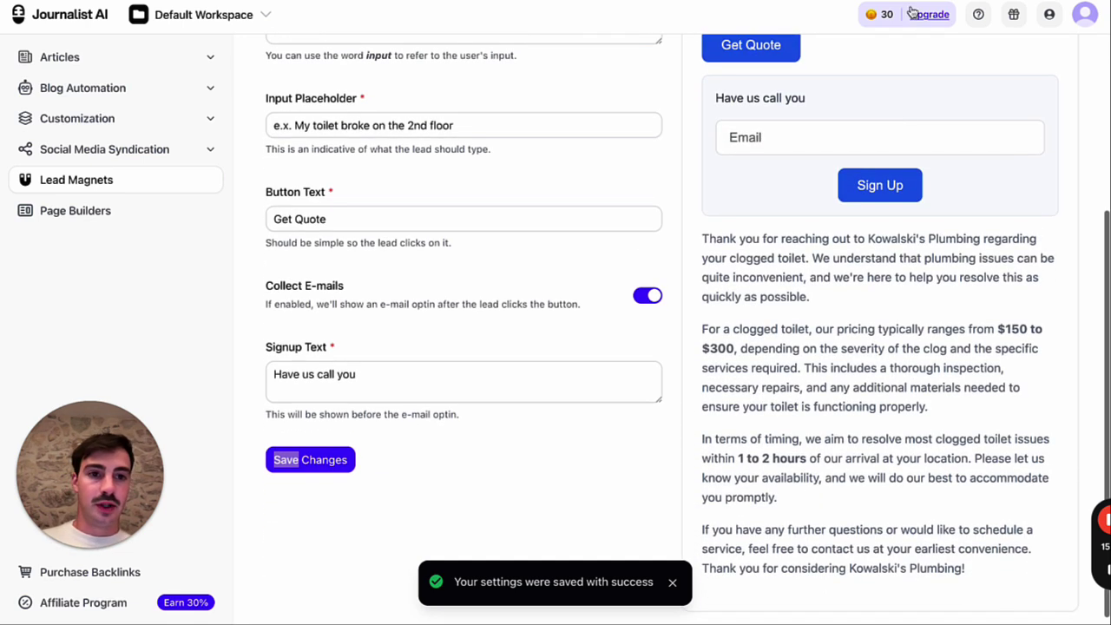
- Mark up the quoted $150 to $300 price range and the 1 to 2 hours repair time
key(alt+shift+d)
drag(1001, 335, 1066, 335)
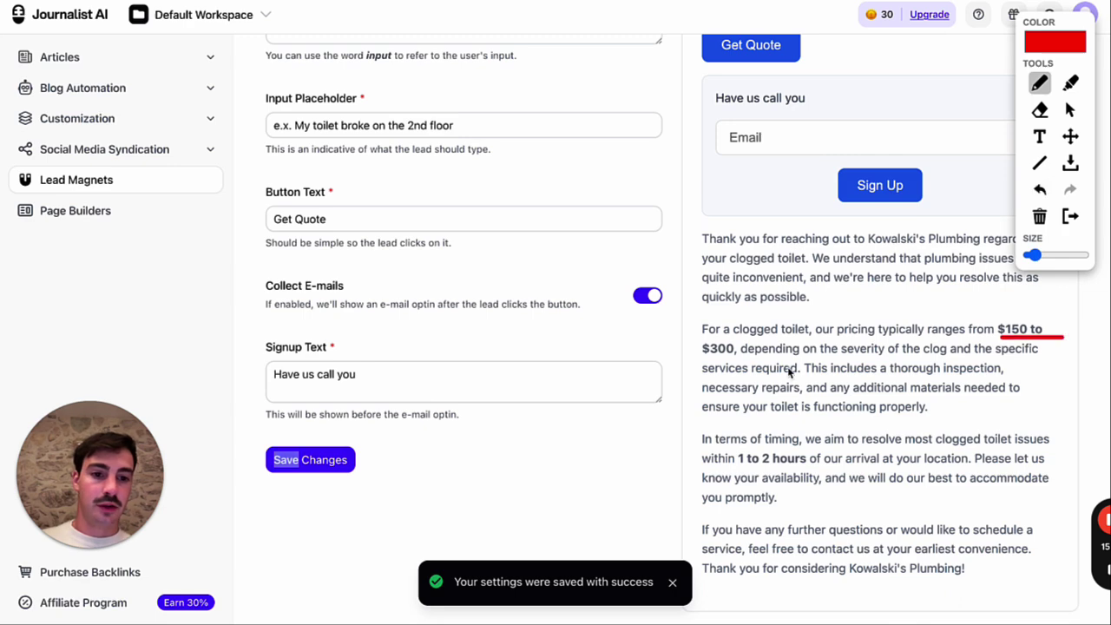
drag(705, 361, 713, 365)
drag(732, 465, 806, 464)
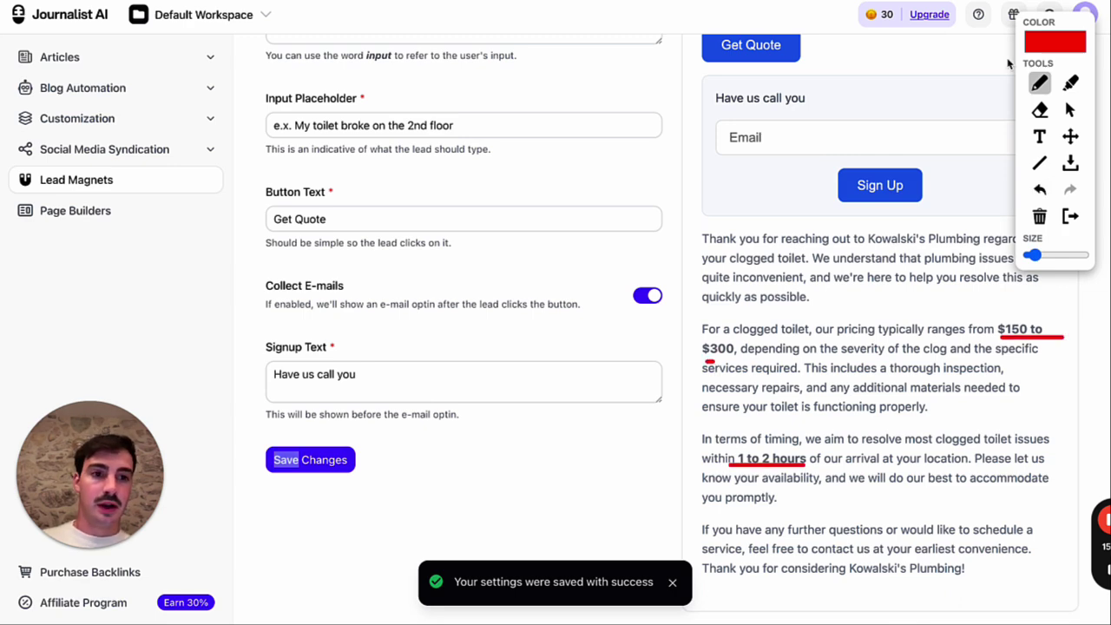
drag(1017, 26, 535, 92)
key(ctrl+minus)
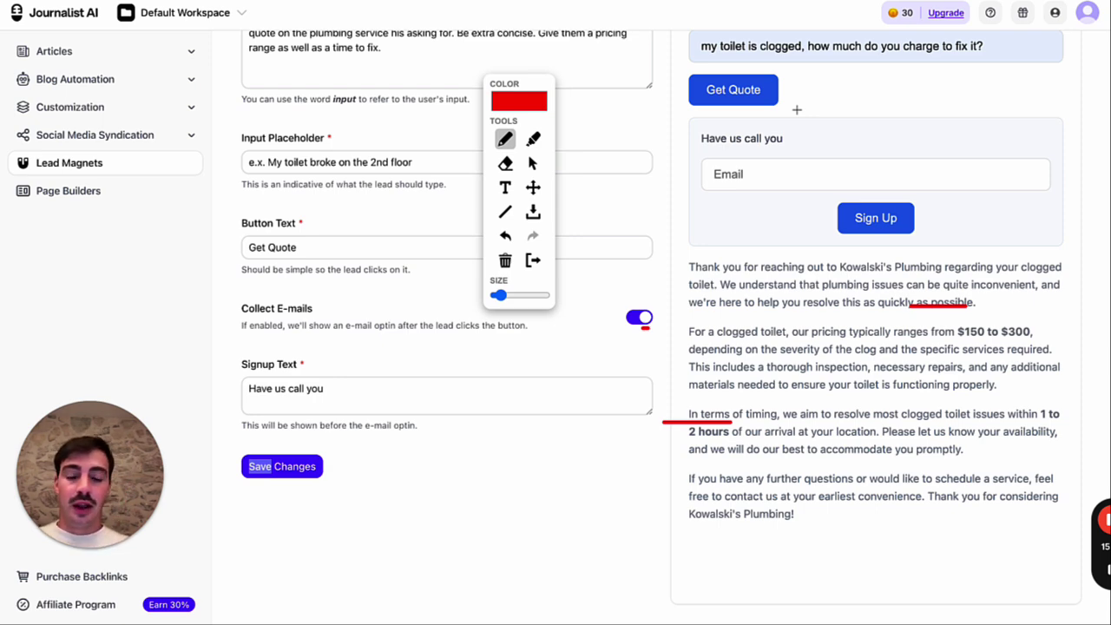
click(534, 259)
scroll(544, 283, up, 2)
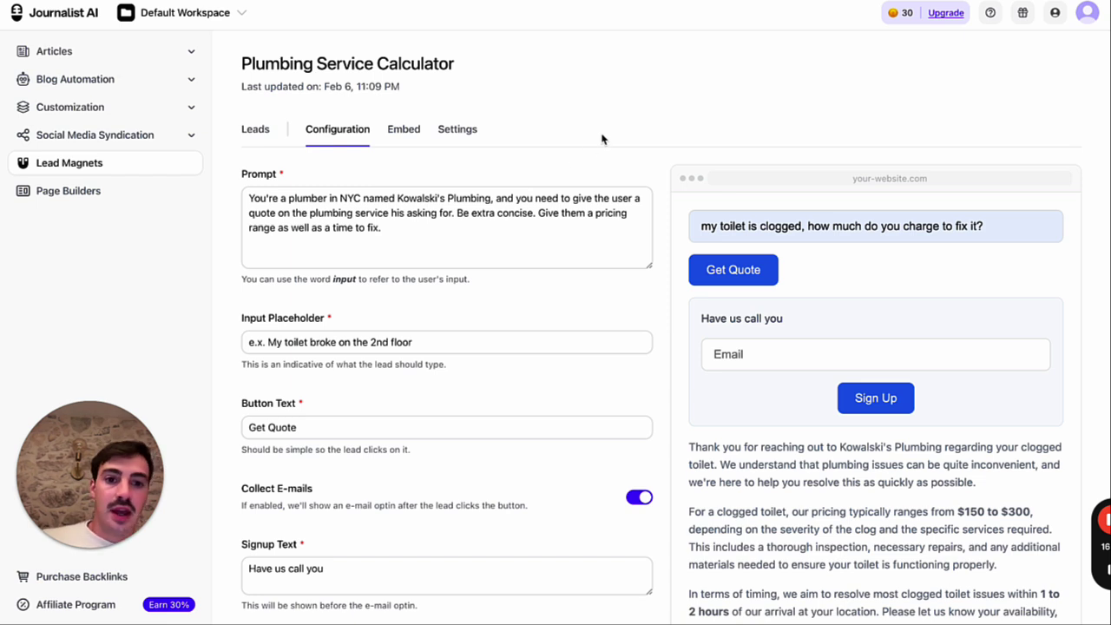
- Highlight the preview's e-mail signup box and its 'Have us call you' prompt
scroll(600, 139, down, 2)
scroll(677, 182, down, 2)
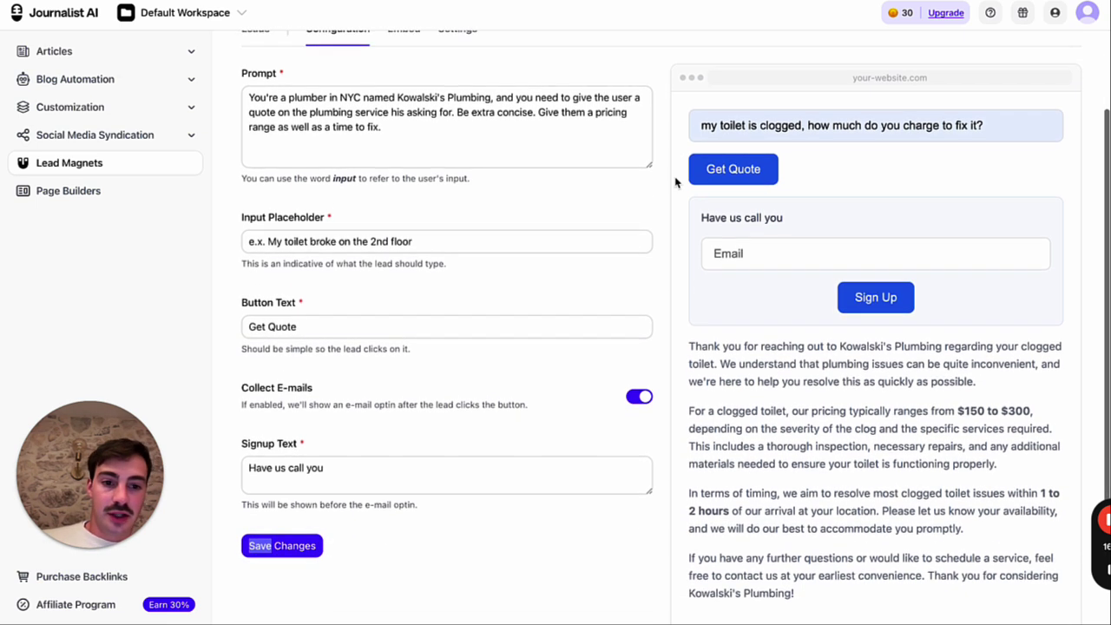
key(alt+d)
drag(683, 192, 703, 319)
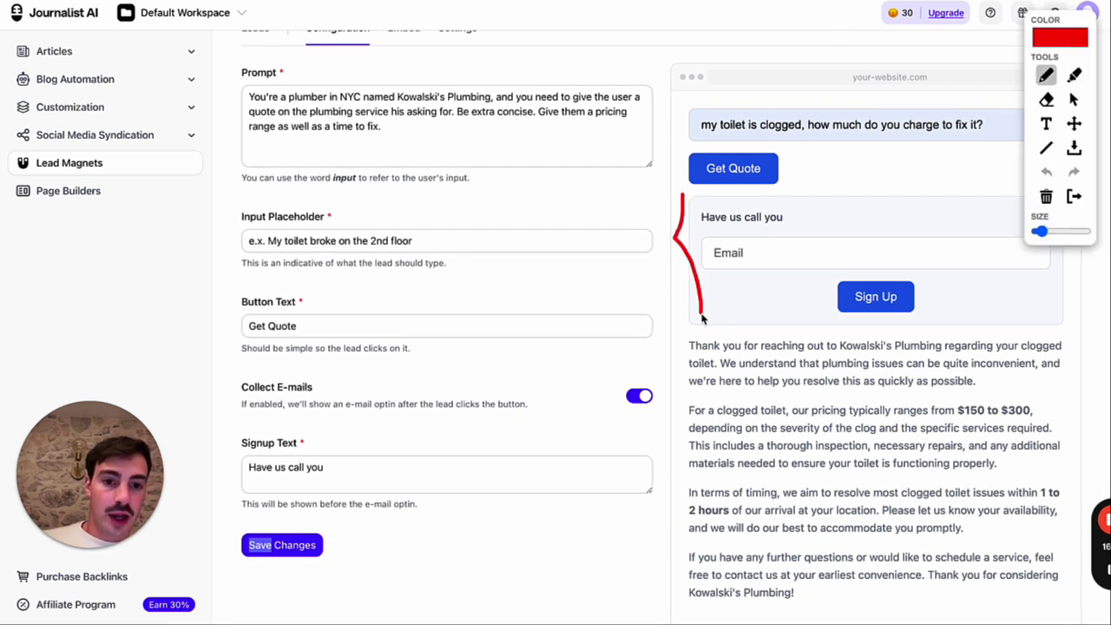
drag(700, 229, 823, 230)
click(1075, 196)
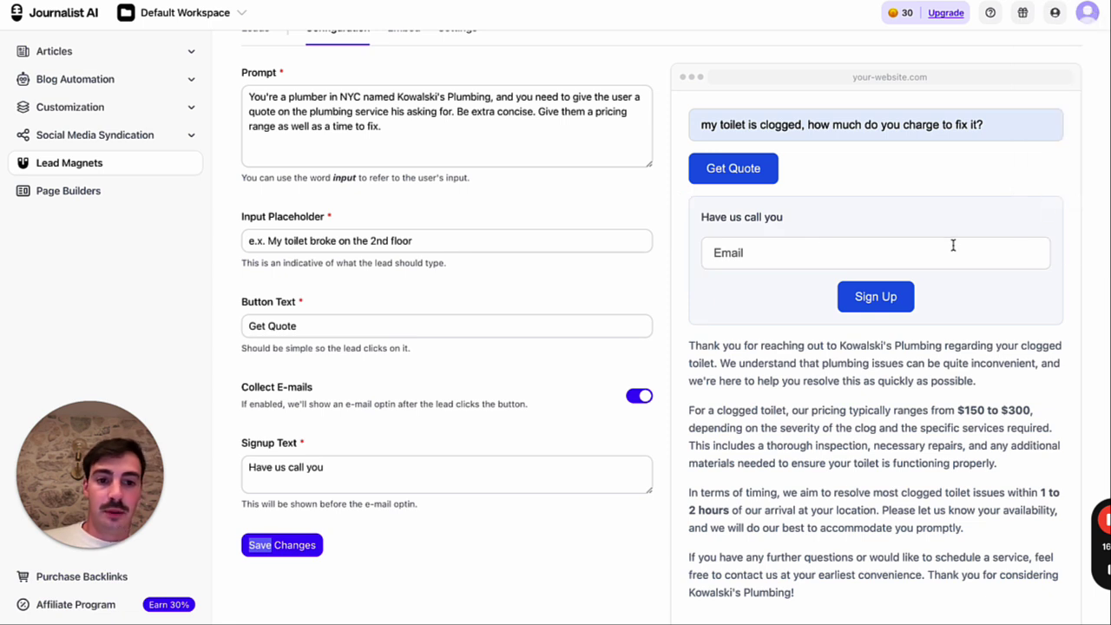
- Sign up with a saved test e-mail, confirm it appears under Leads, then return to Configuration
click(953, 252)
click(863, 292)
click(866, 298)
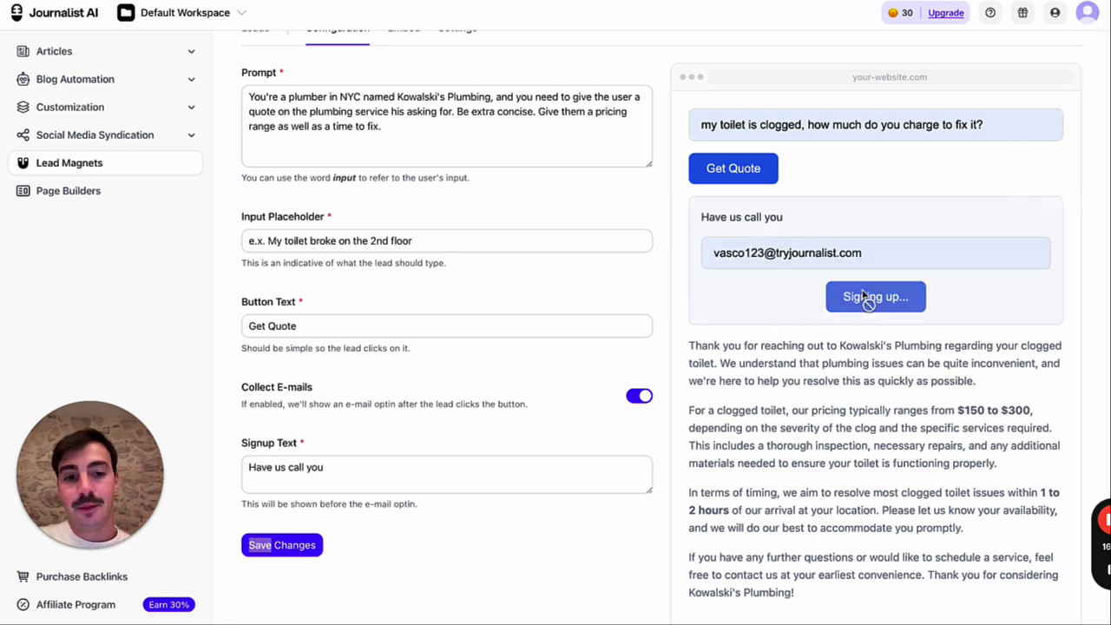
click(260, 46)
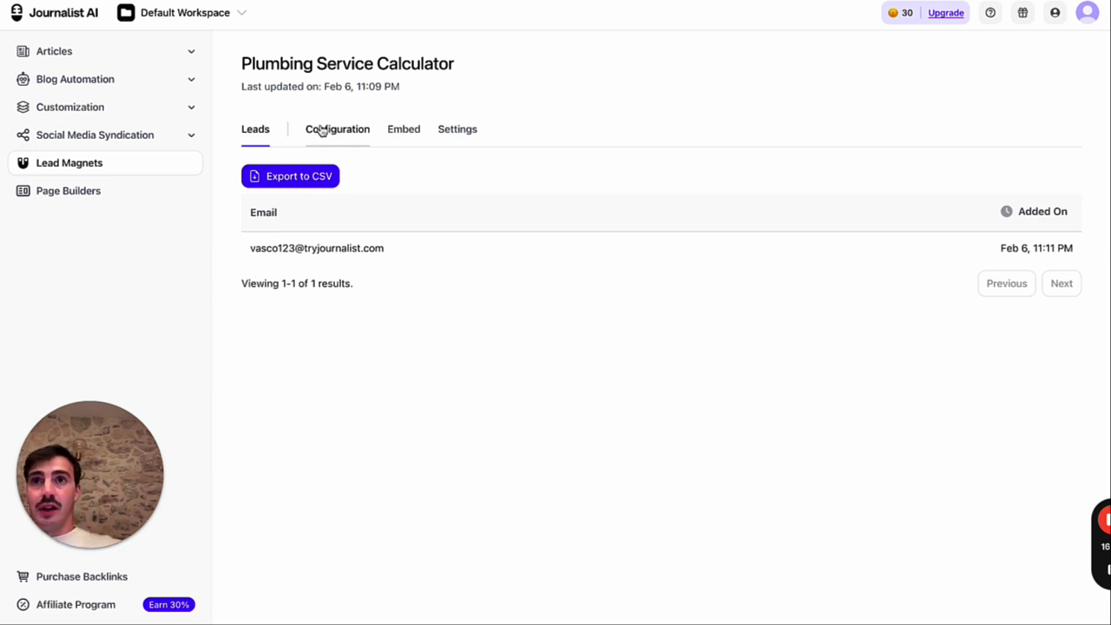
click(321, 129)
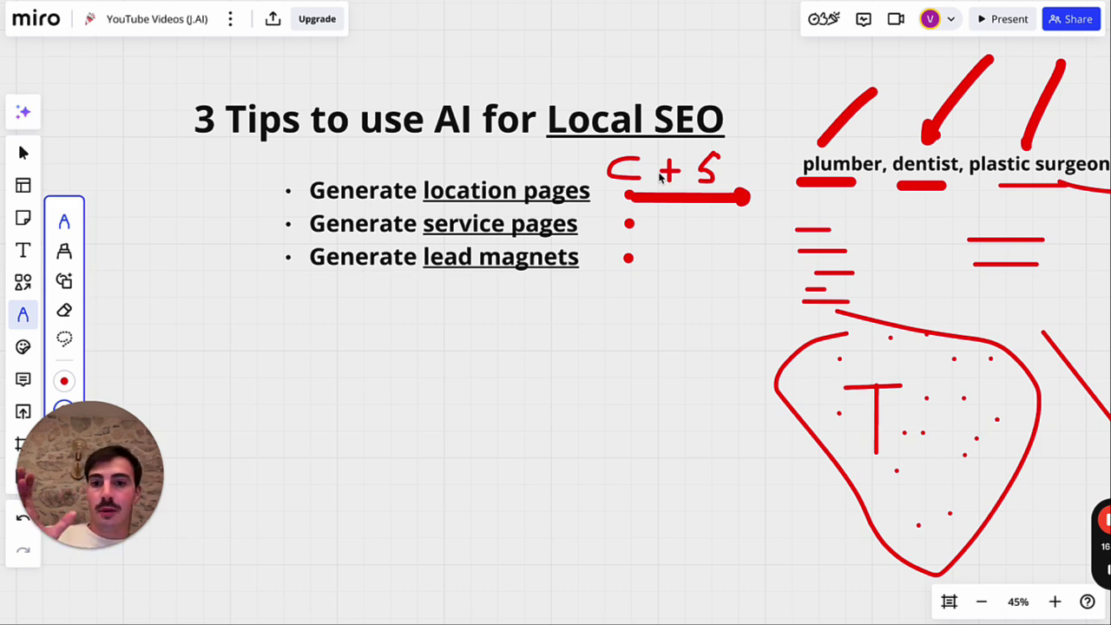
scroll(606, 334, down, 2)
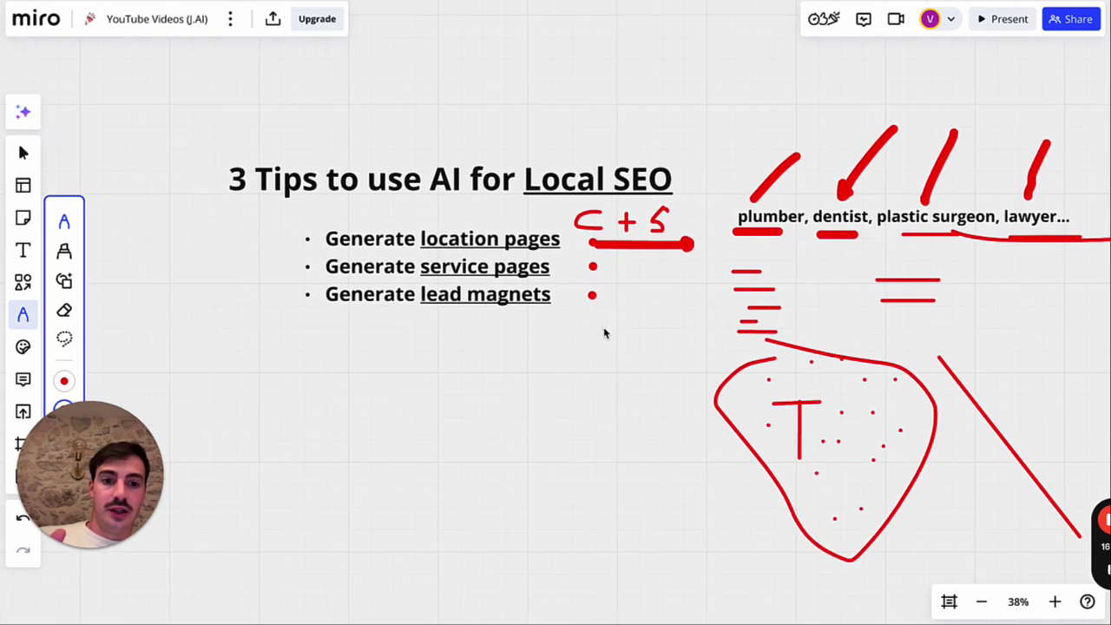
scroll(605, 333, right, 2)
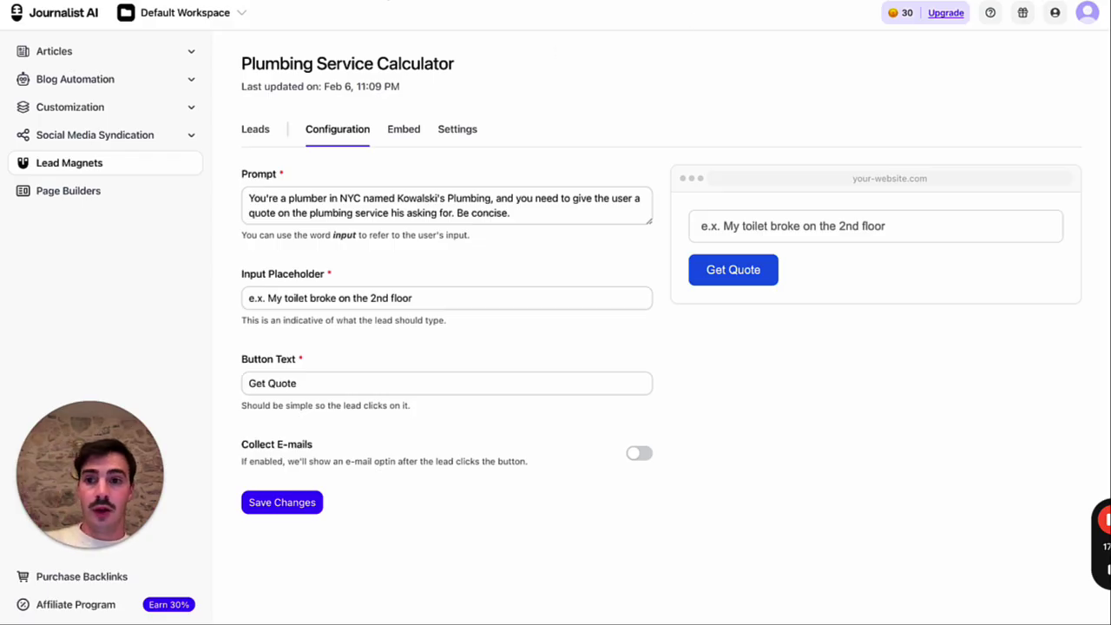
- Load the tryjournalist.com/a Academy sales page and scroll down to its results section
key(ctrl+l)
text(/a)
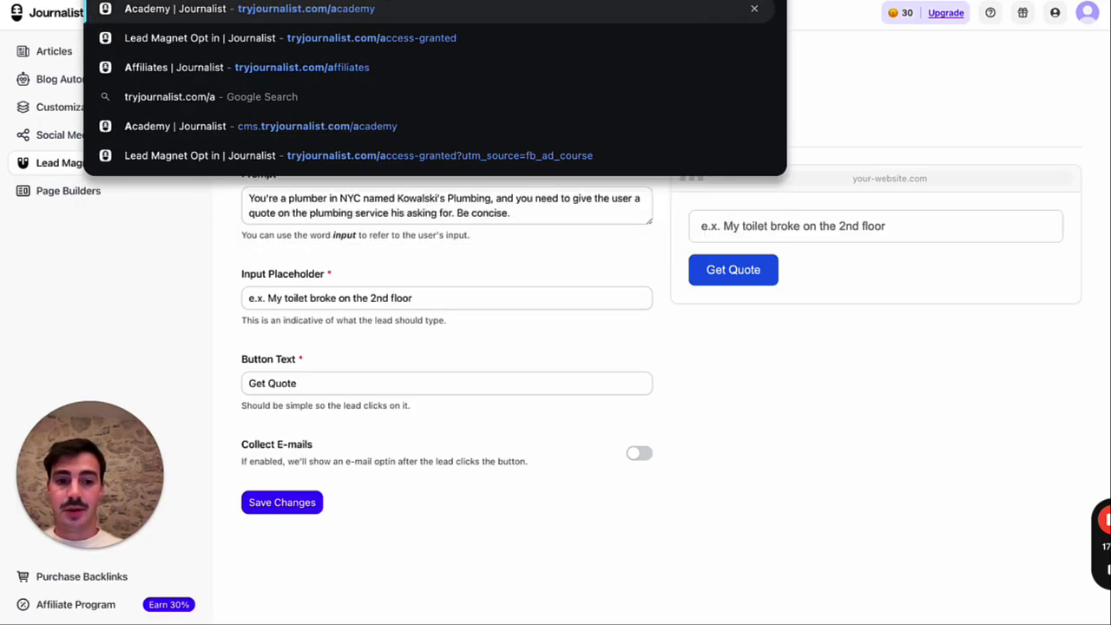
key(Return)
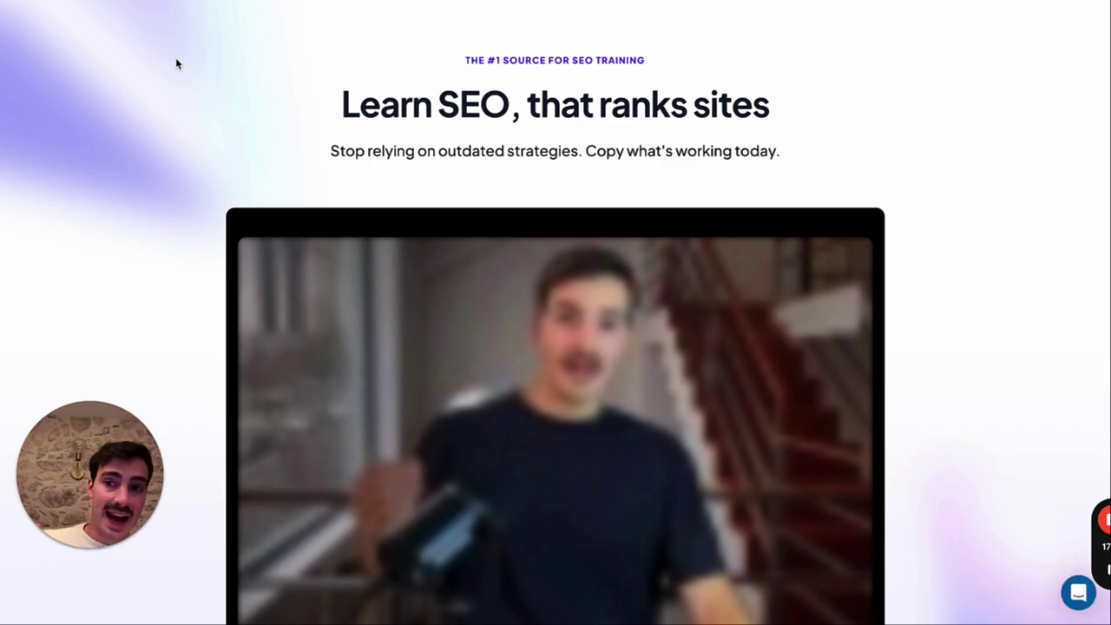
scroll(831, 151, down, 6)
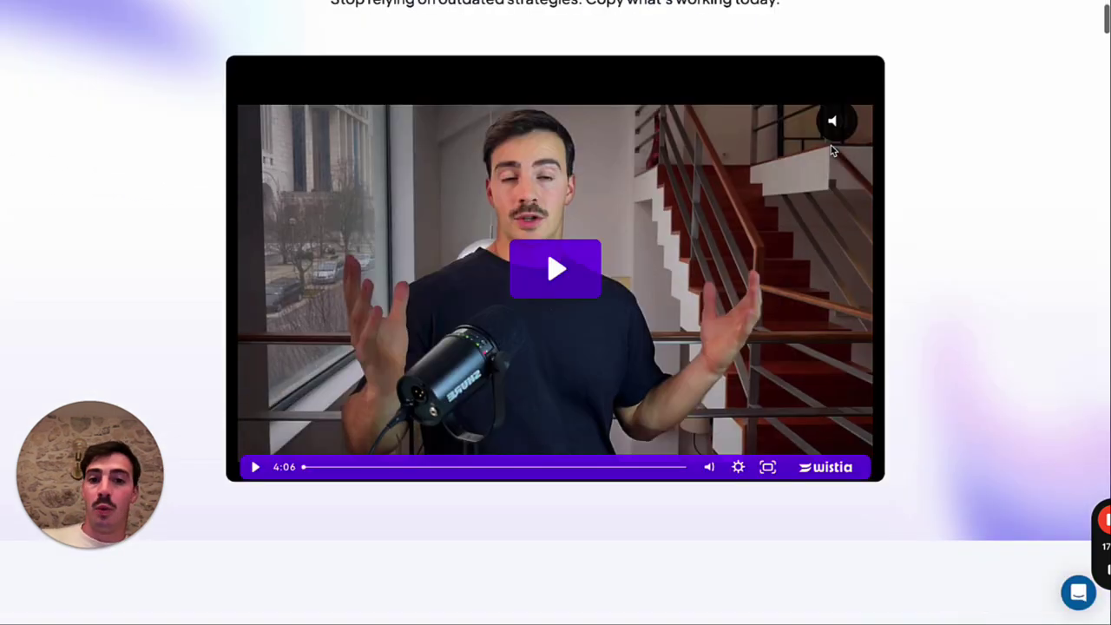
scroll(966, 230, down, 2)
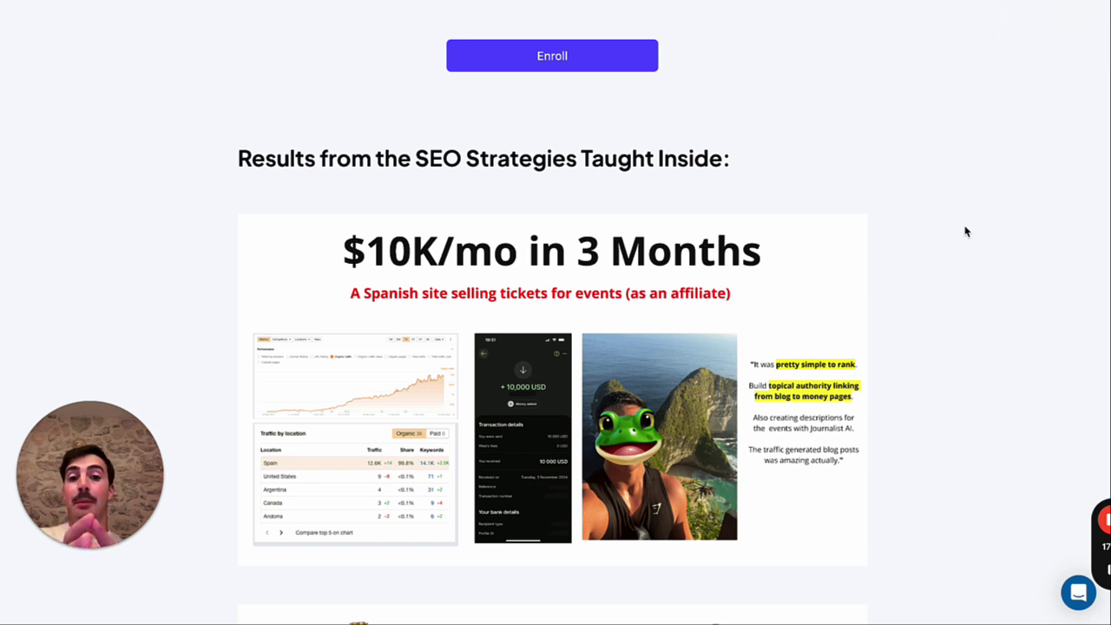
scroll(967, 231, down, 2)
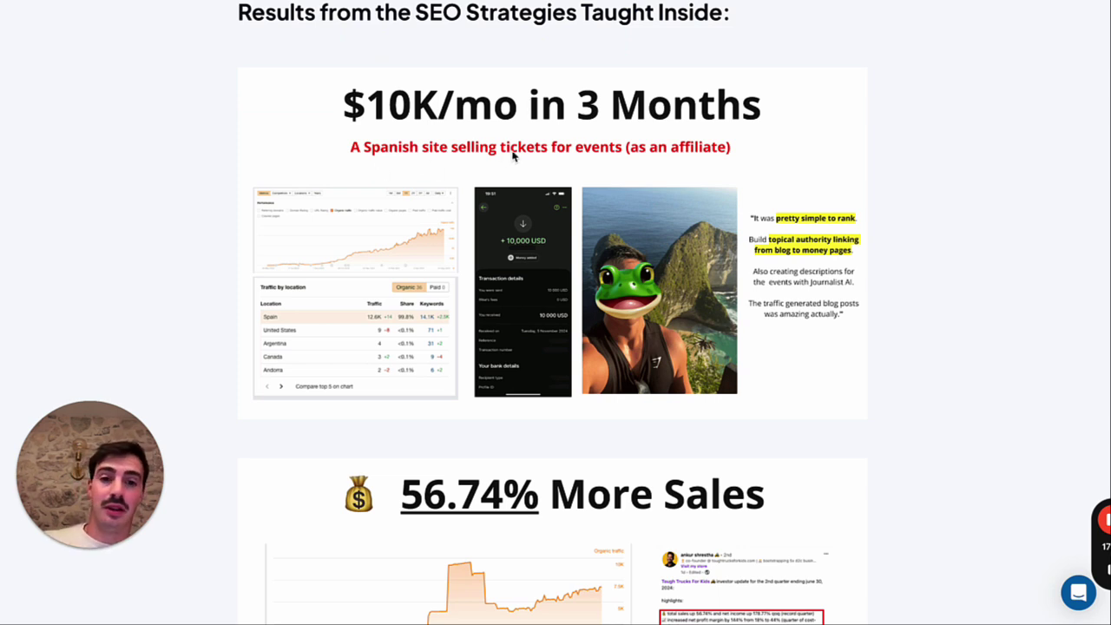
scroll(834, 155, down, 1)
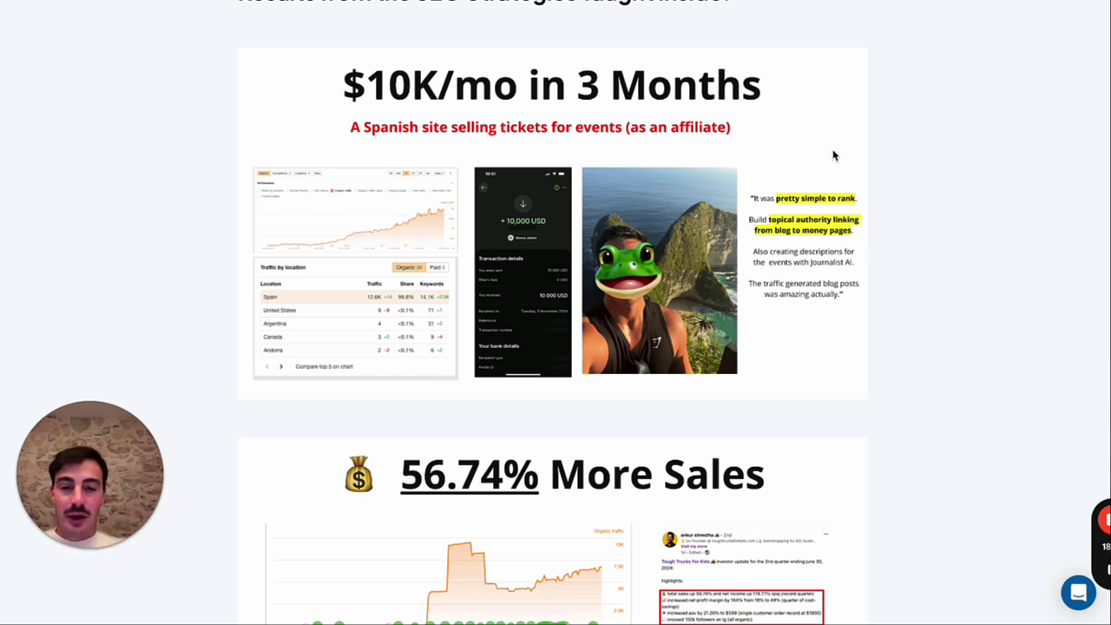
scroll(856, 168, down, 8)
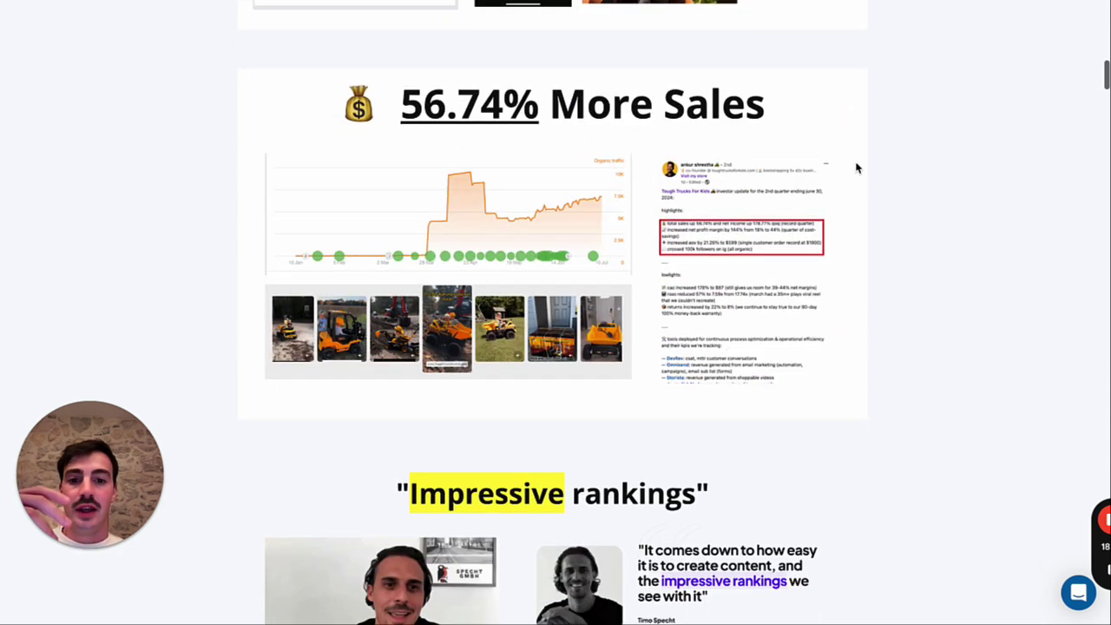
scroll(856, 167, down, 6)
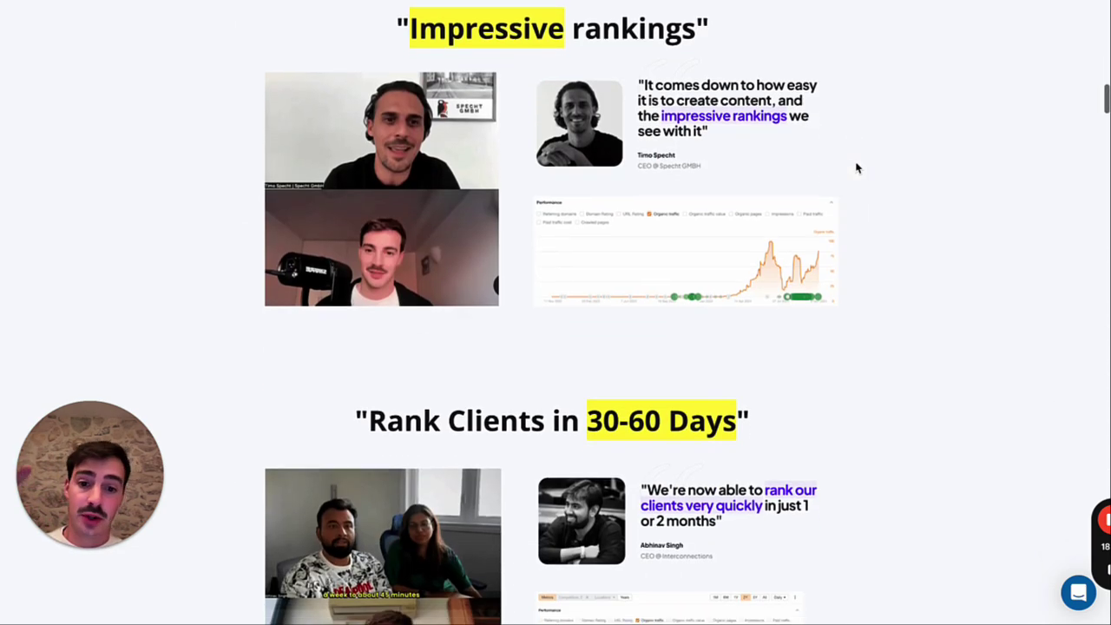
scroll(856, 167, down, 8)
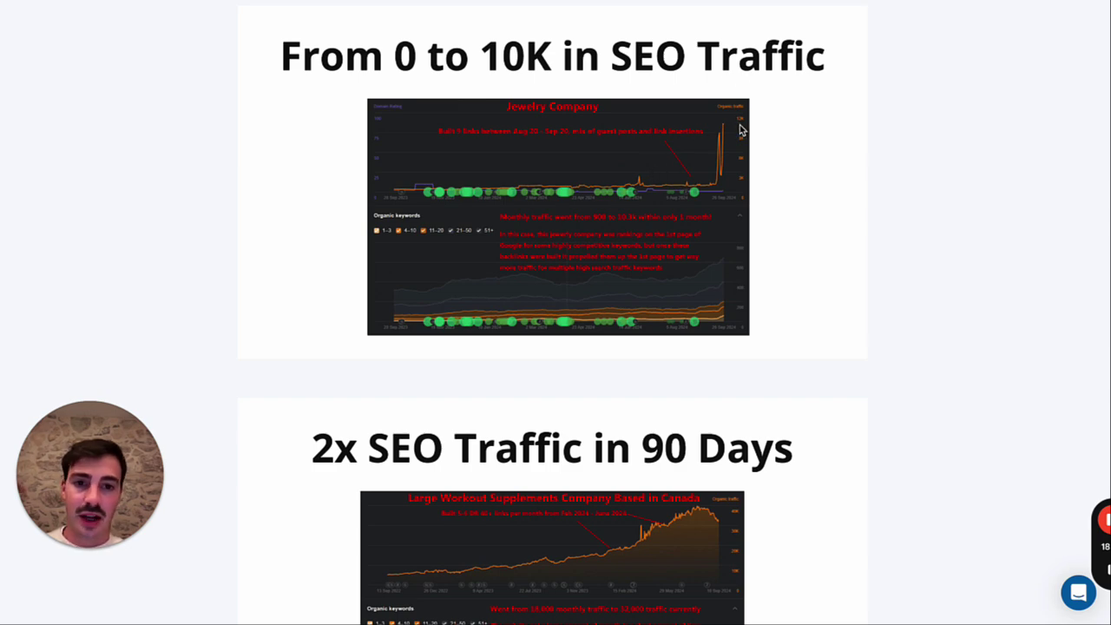
scroll(742, 238, down, 2)
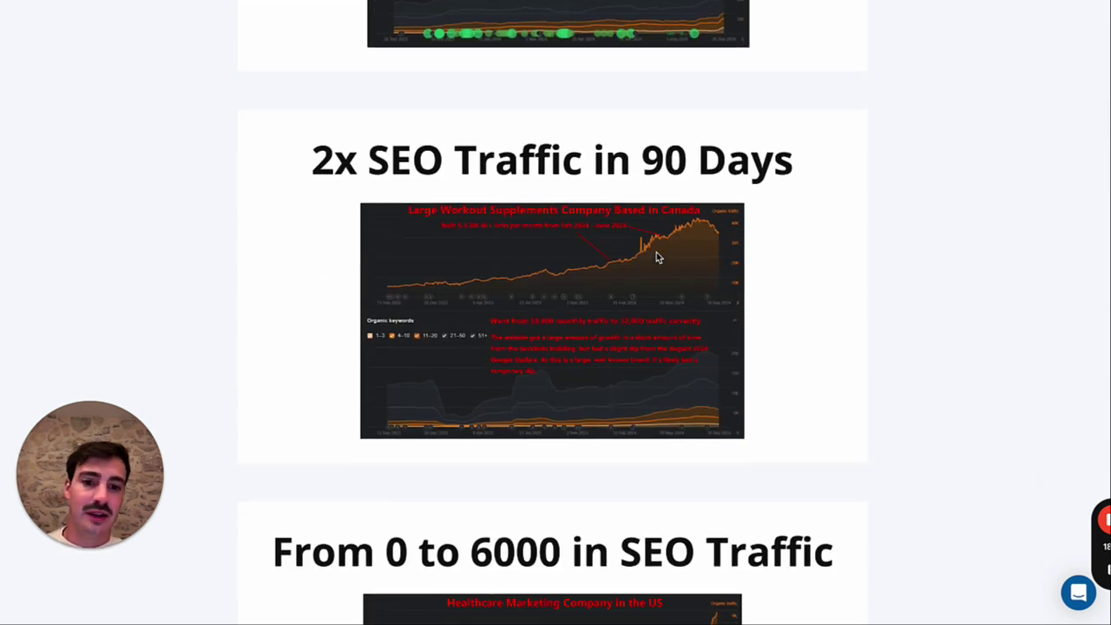
scroll(657, 251, down, 4)
scroll(467, 302, down, 6)
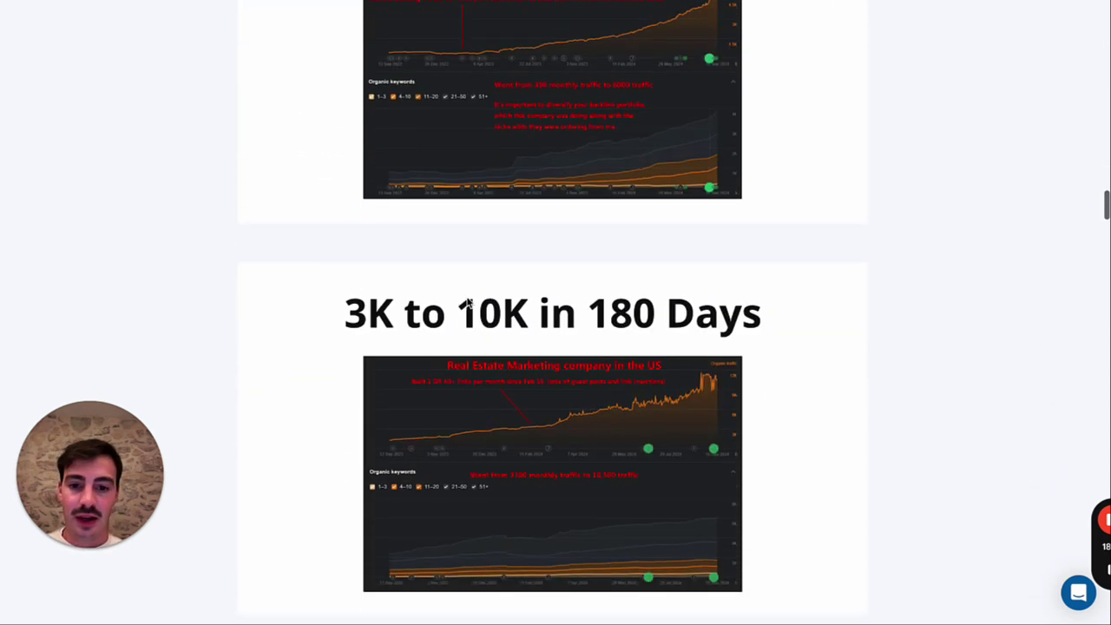
scroll(568, 199, down, 5)
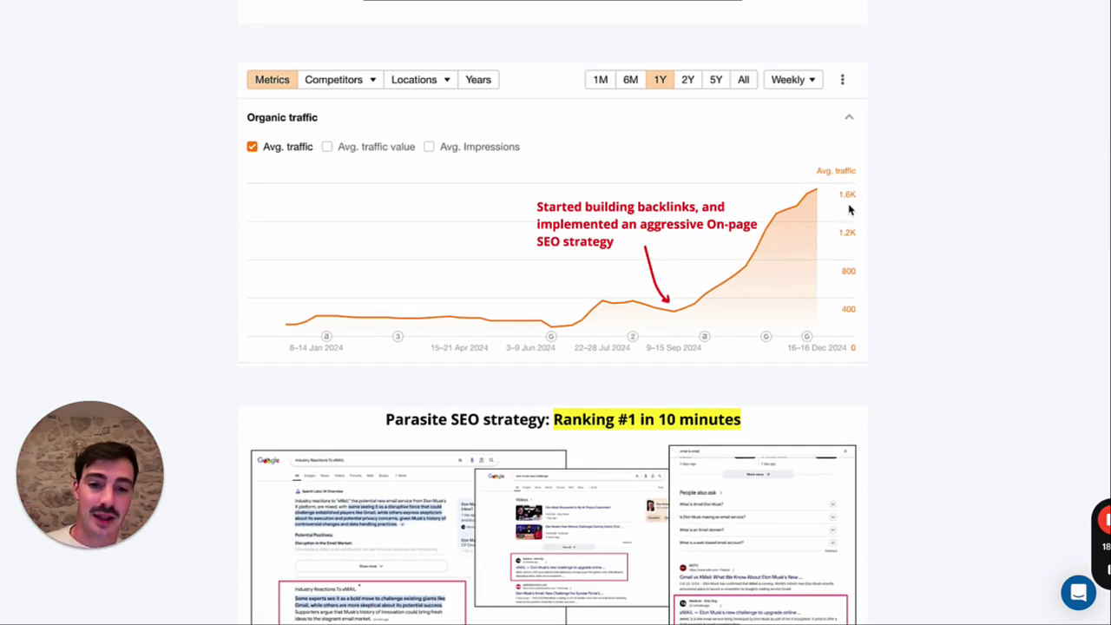
scroll(849, 210, down, 3)
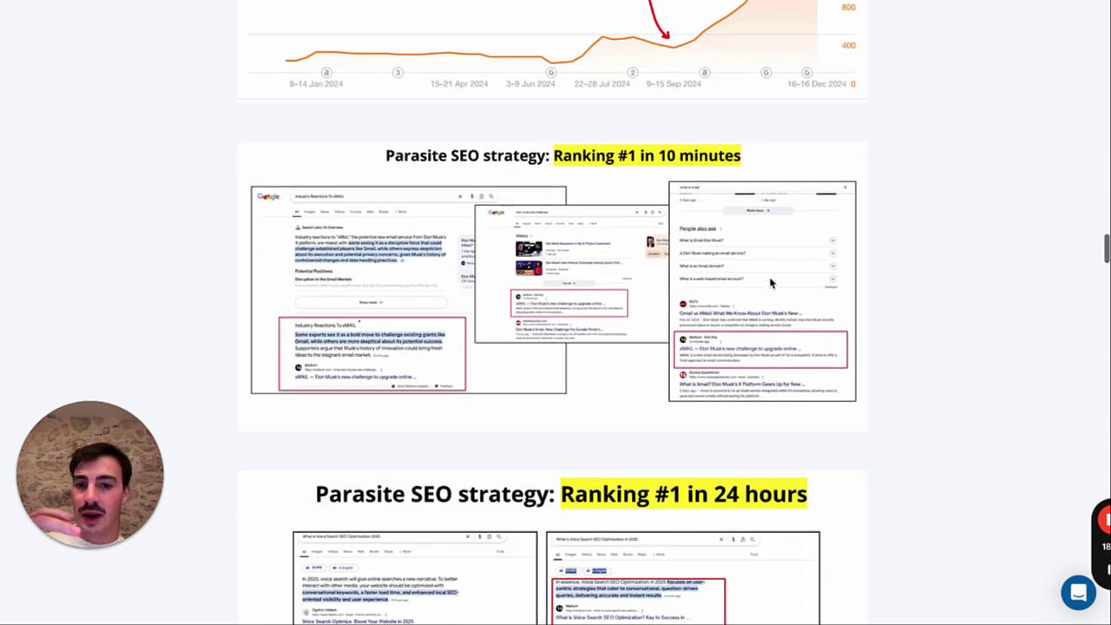
scroll(770, 282, down, 8)
scroll(785, 260, up, 1)
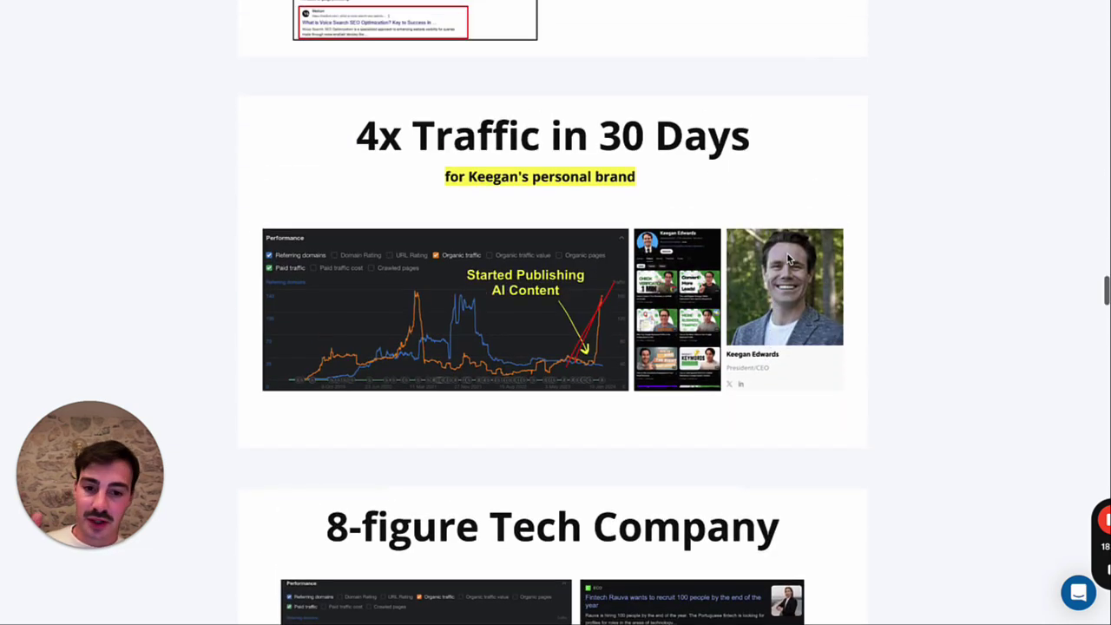
scroll(788, 258, down, 10)
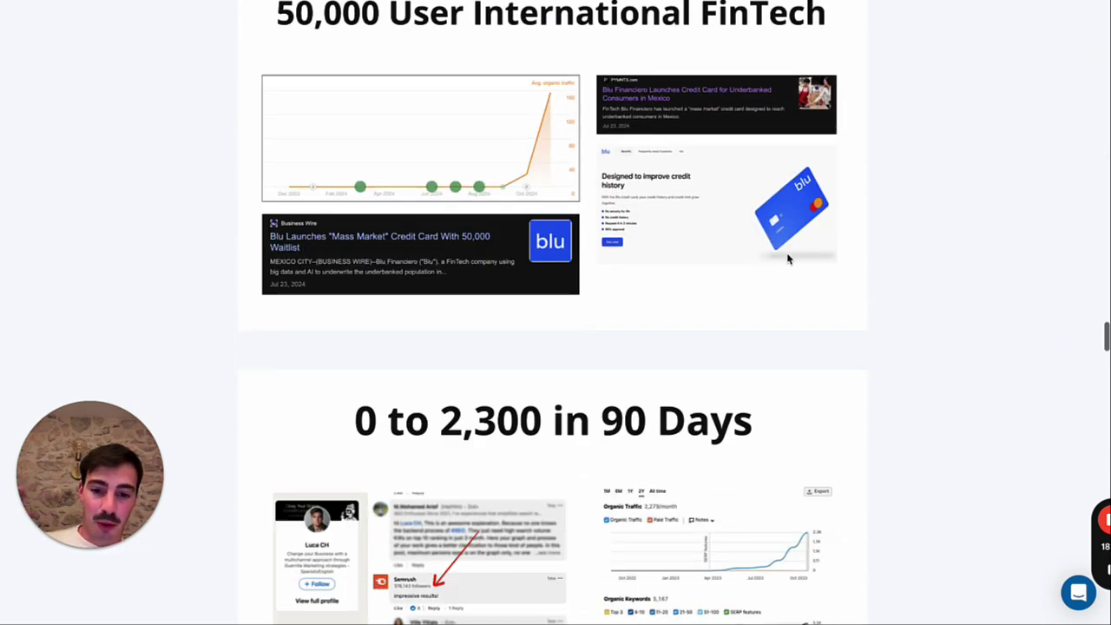
scroll(788, 258, down, 12)
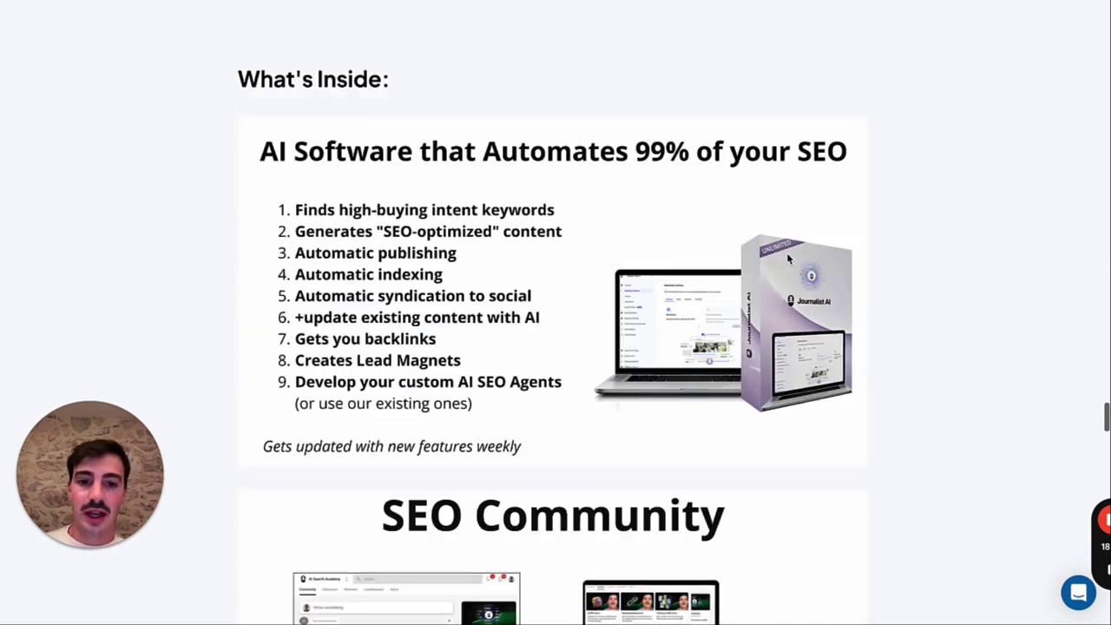
- Open the Journalist AI features list and scroll through What's Inside and the course list
scroll(788, 258, up, 1)
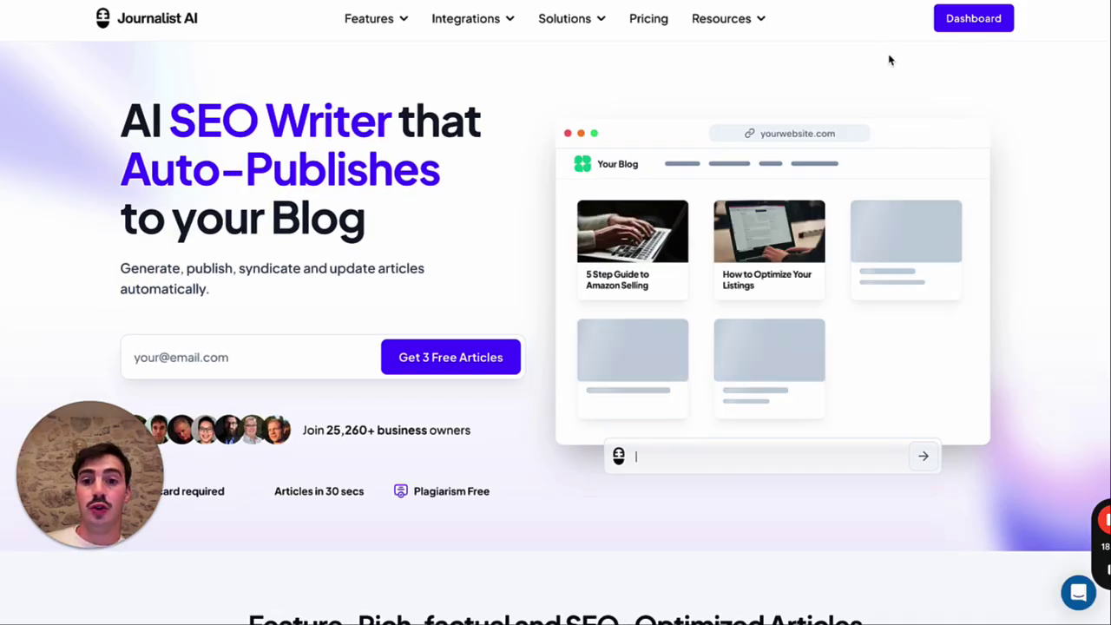
click(400, 33)
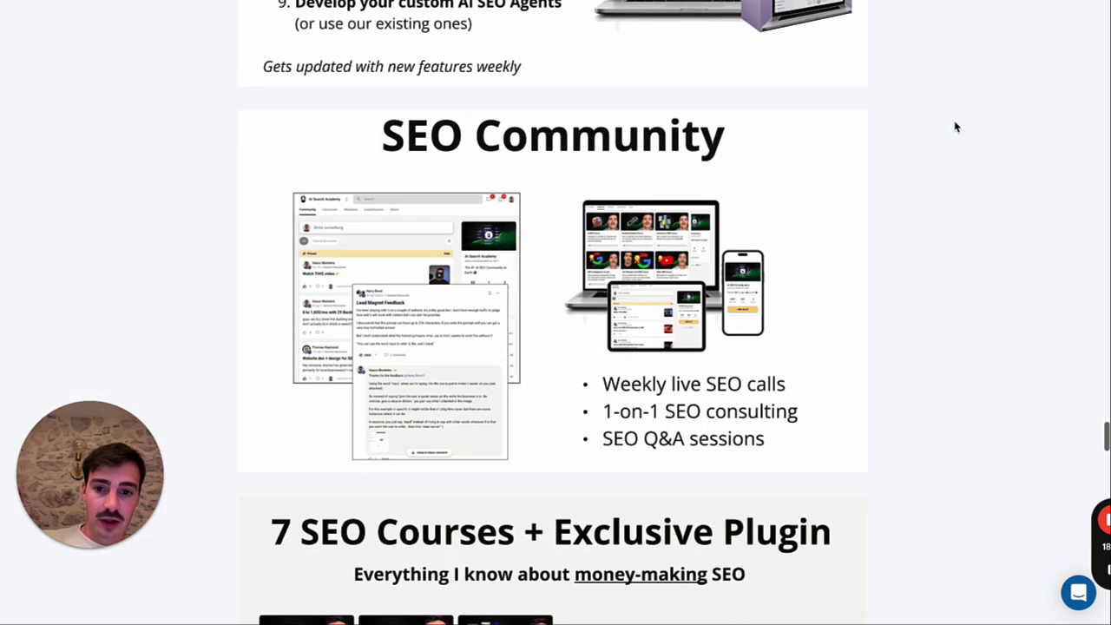
scroll(955, 128, down, 1)
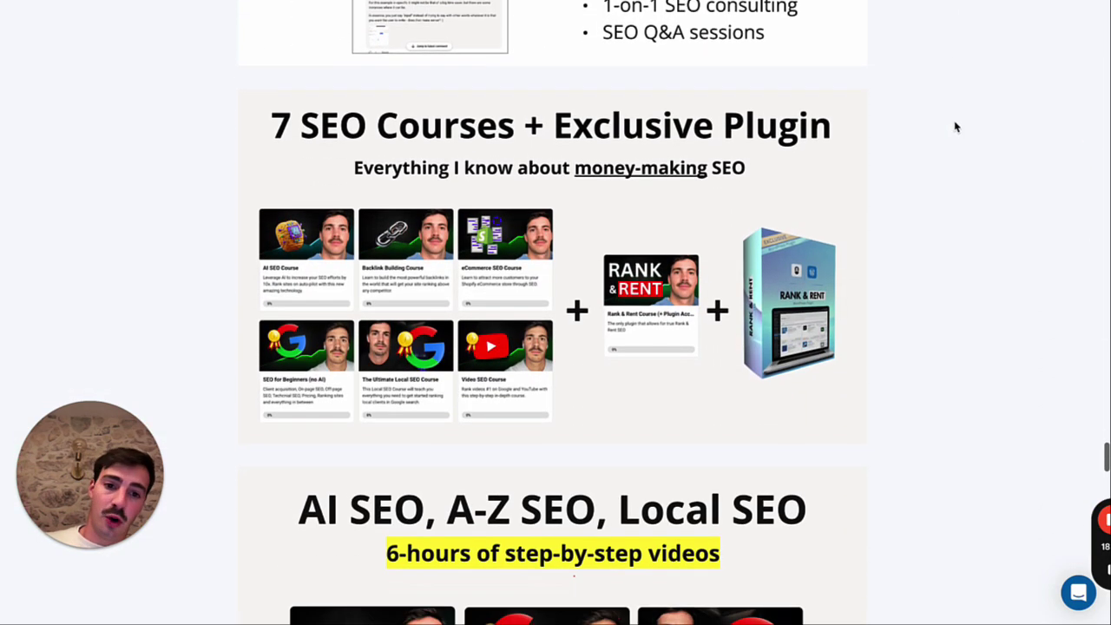
scroll(923, 196, down, 7)
scroll(923, 198, down, 20)
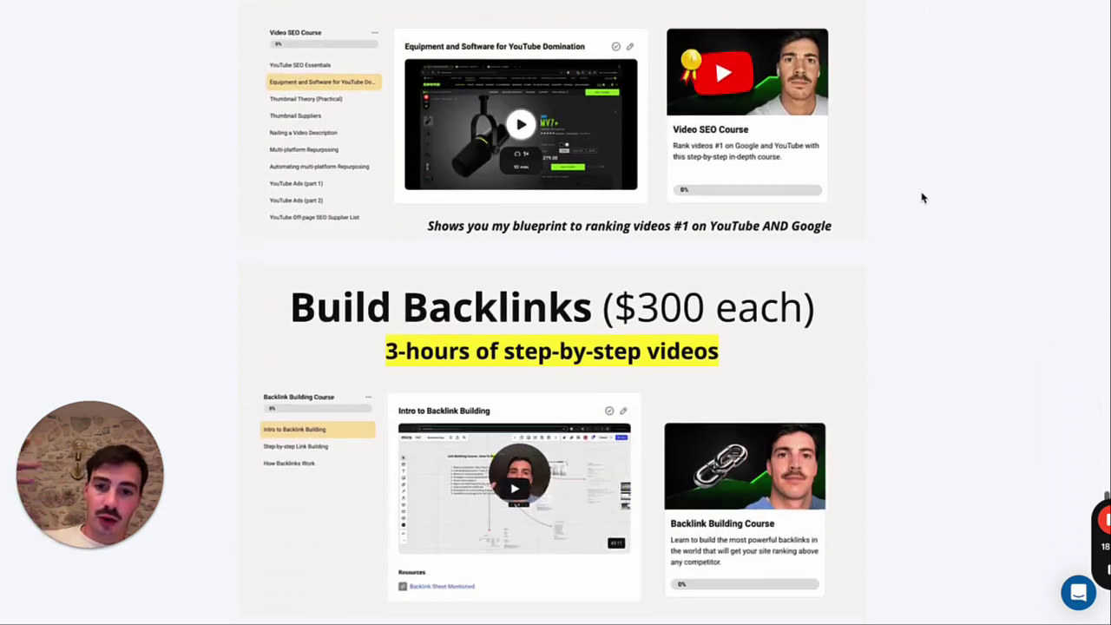
scroll(923, 198, down, 6)
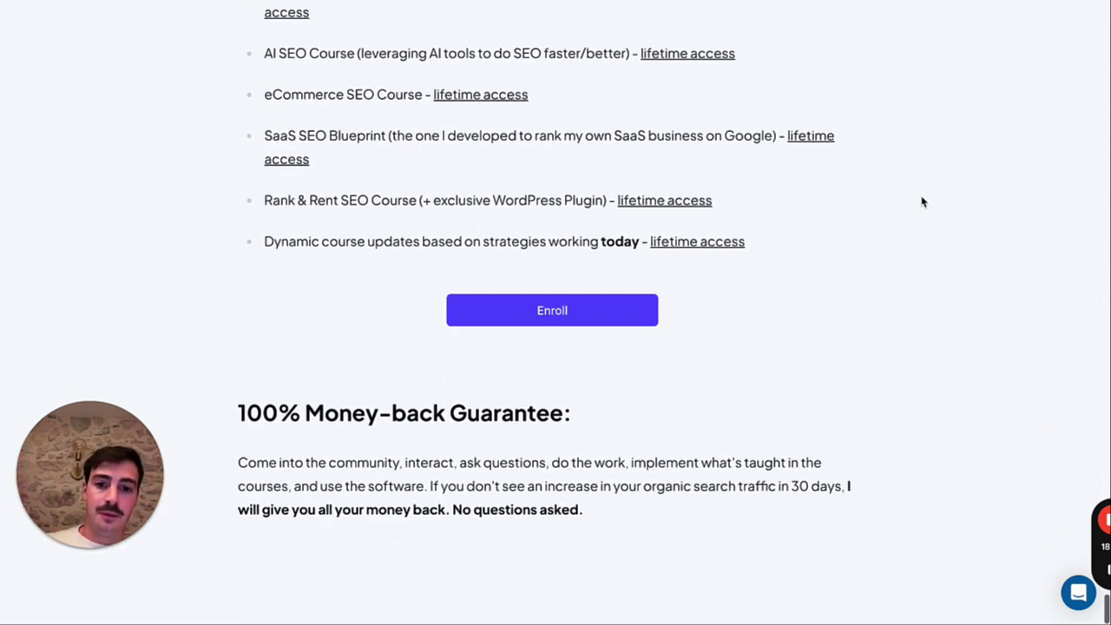
scroll(923, 200, up, 3)
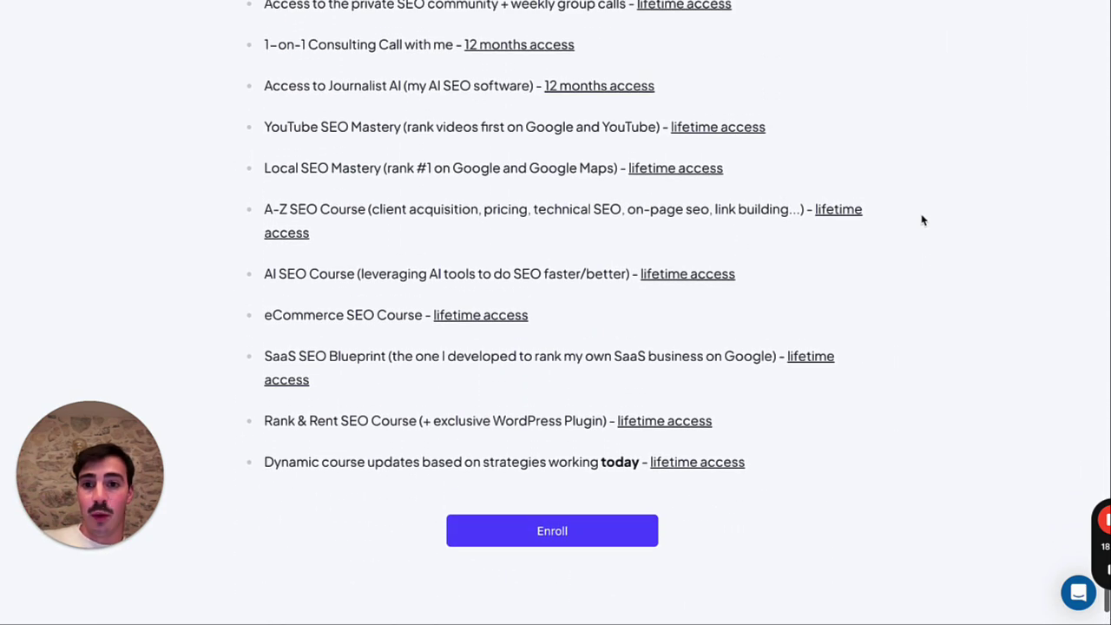
scroll(923, 218, up, 3)
- Highlight the consulting call with 12 months access and the money-back guarantee, then deselect
drag(300, 181, 660, 183)
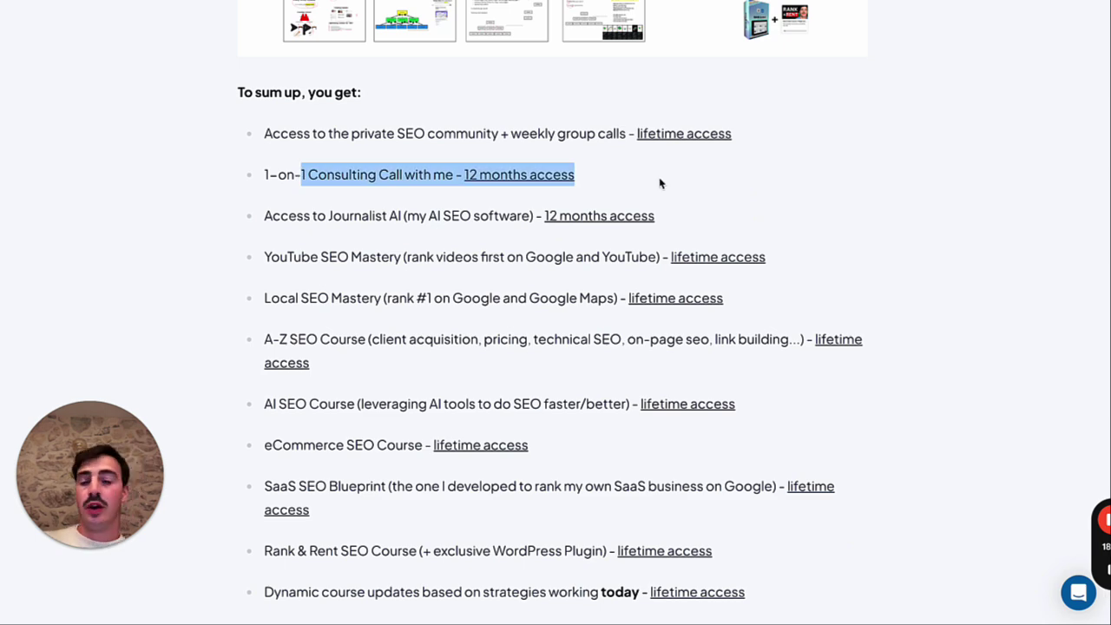
scroll(660, 182, down, 5)
drag(278, 417, 720, 512)
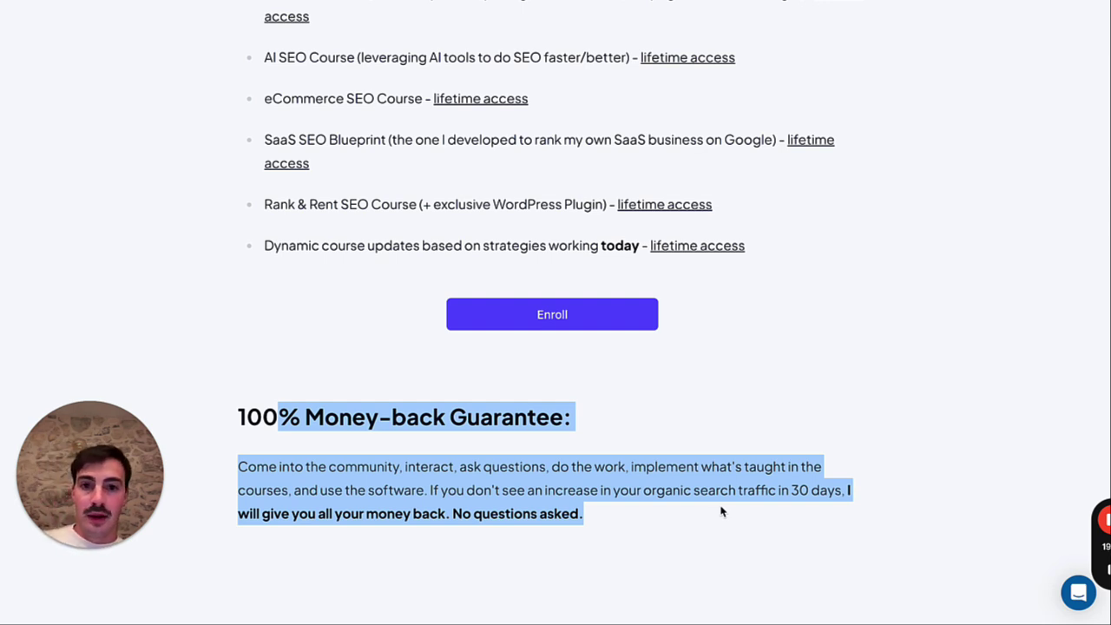
click(721, 512)
scroll(721, 512, up, 20)
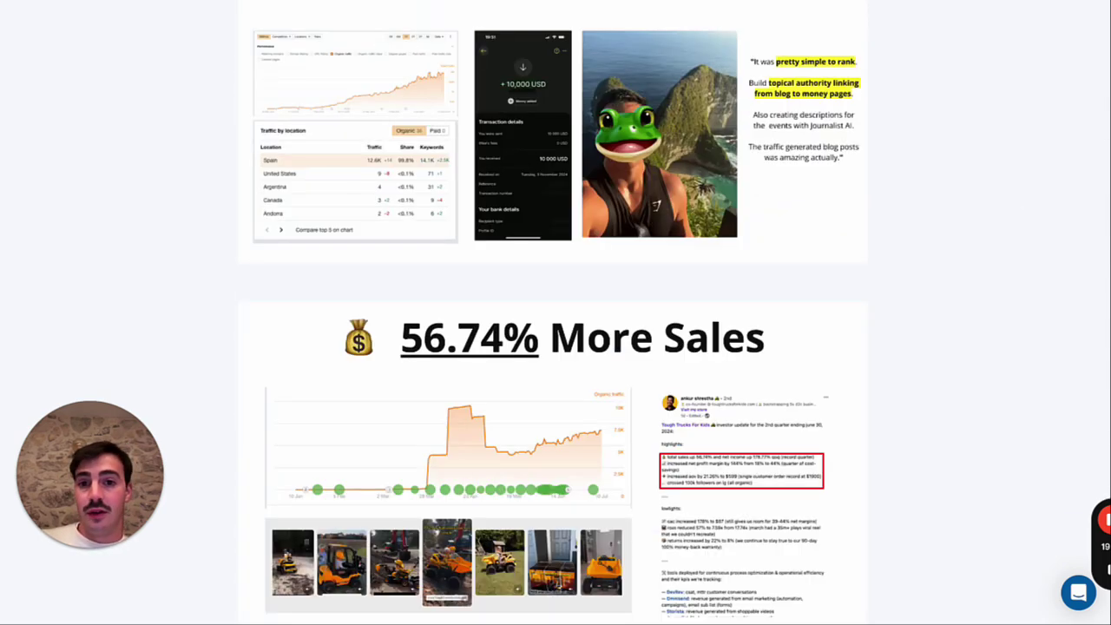
scroll(906, 75, up, 10)
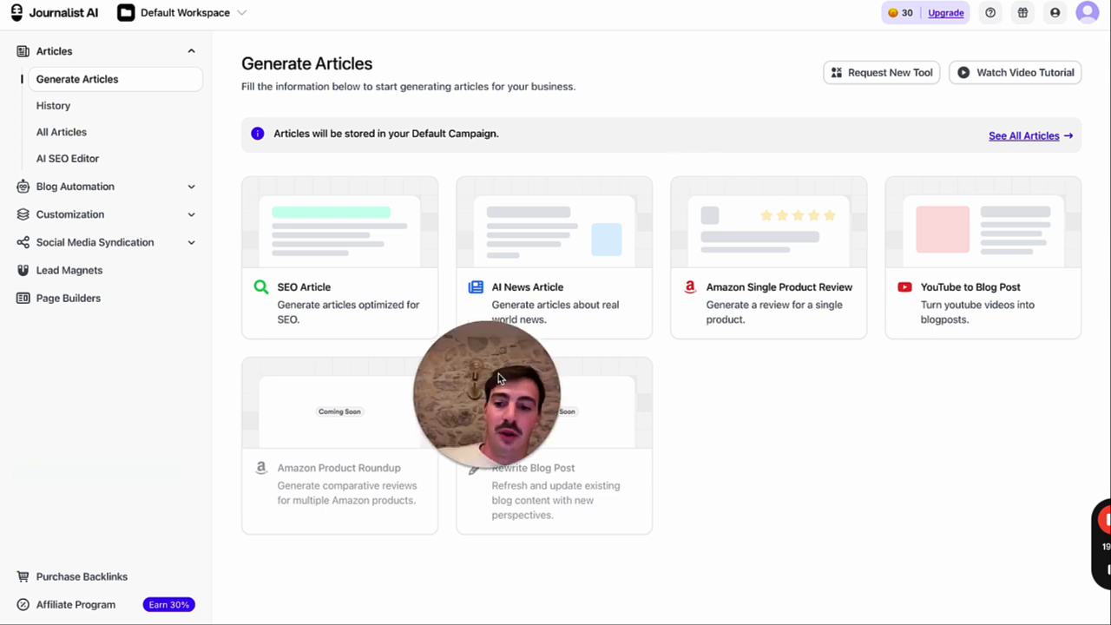
click(991, 14)
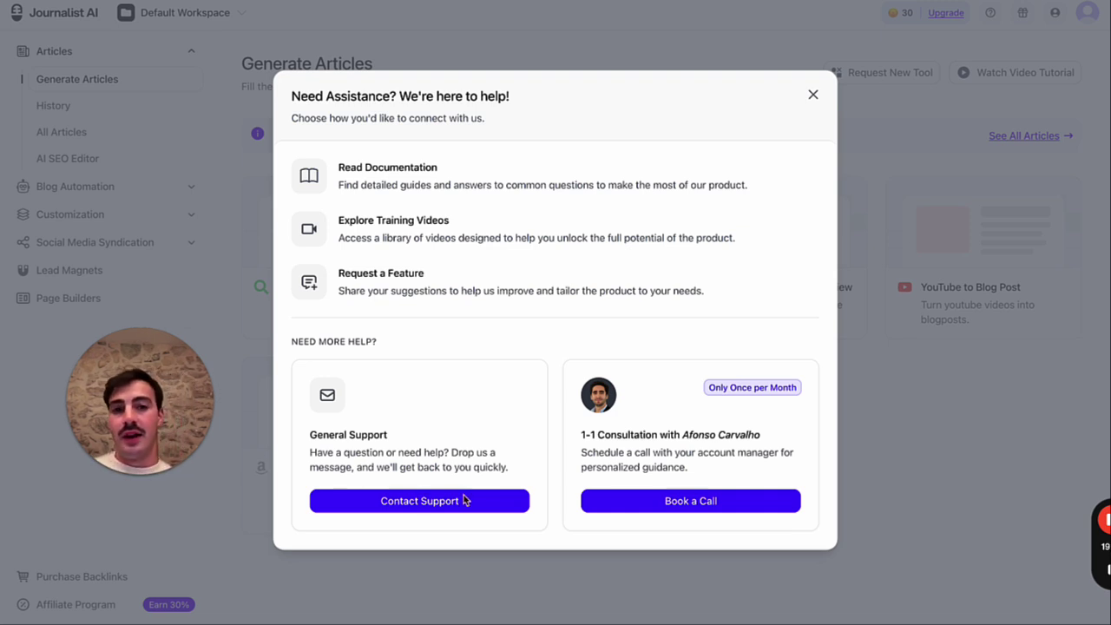
click(812, 98)
drag(94, 411, 353, 390)
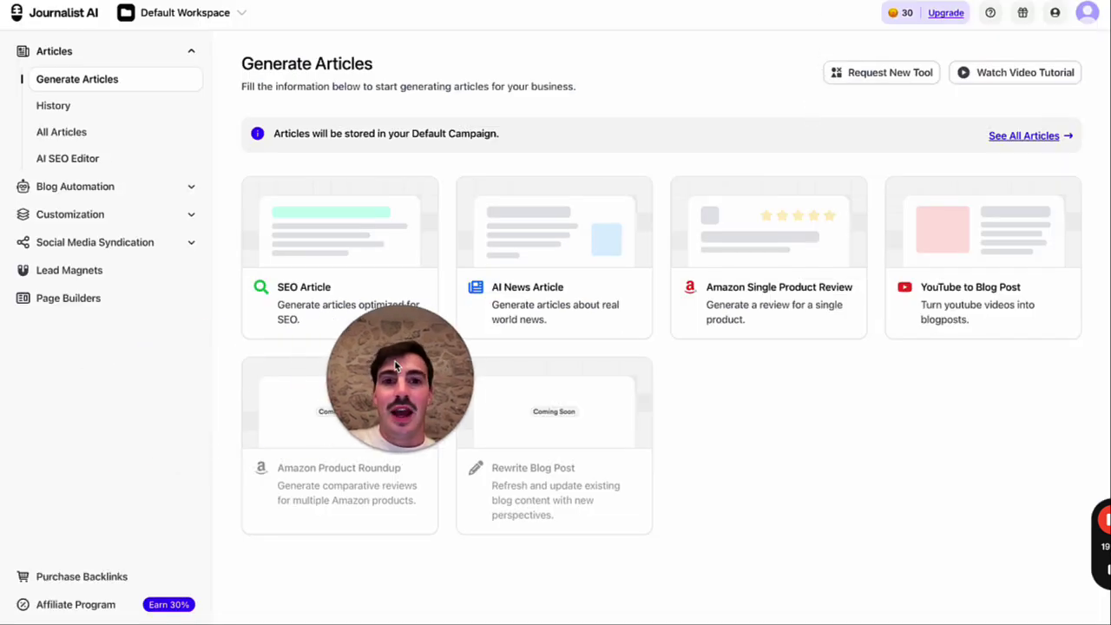